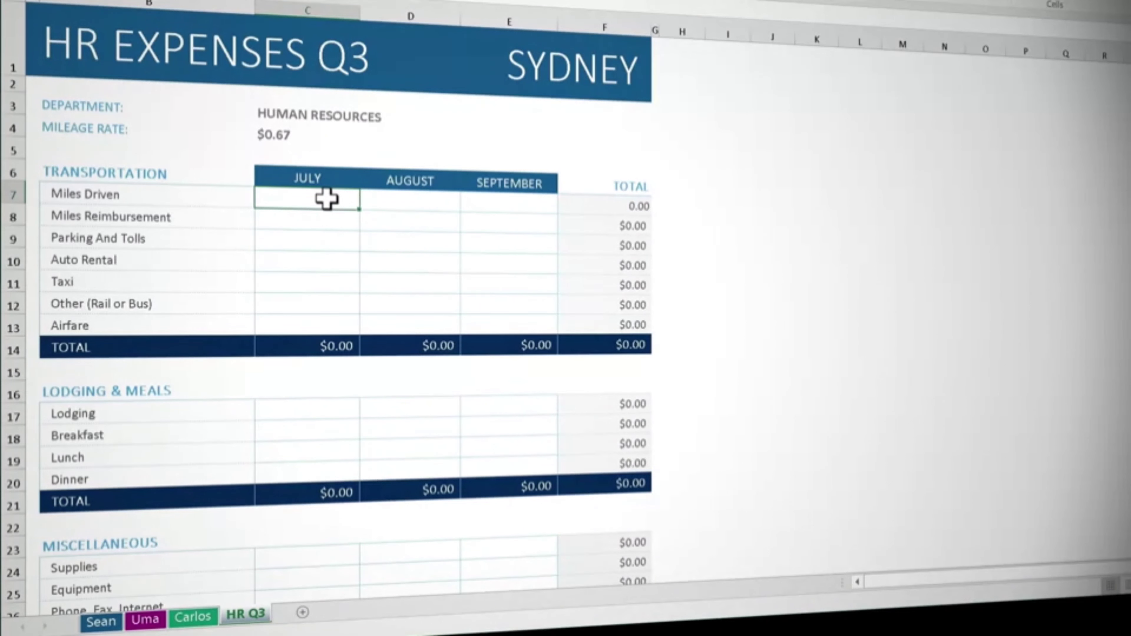
# Enter a formula in the July Miles Driven cell C7 that adds cell C7 from each of the three staff sheets individually.
pyautogui.write('=')
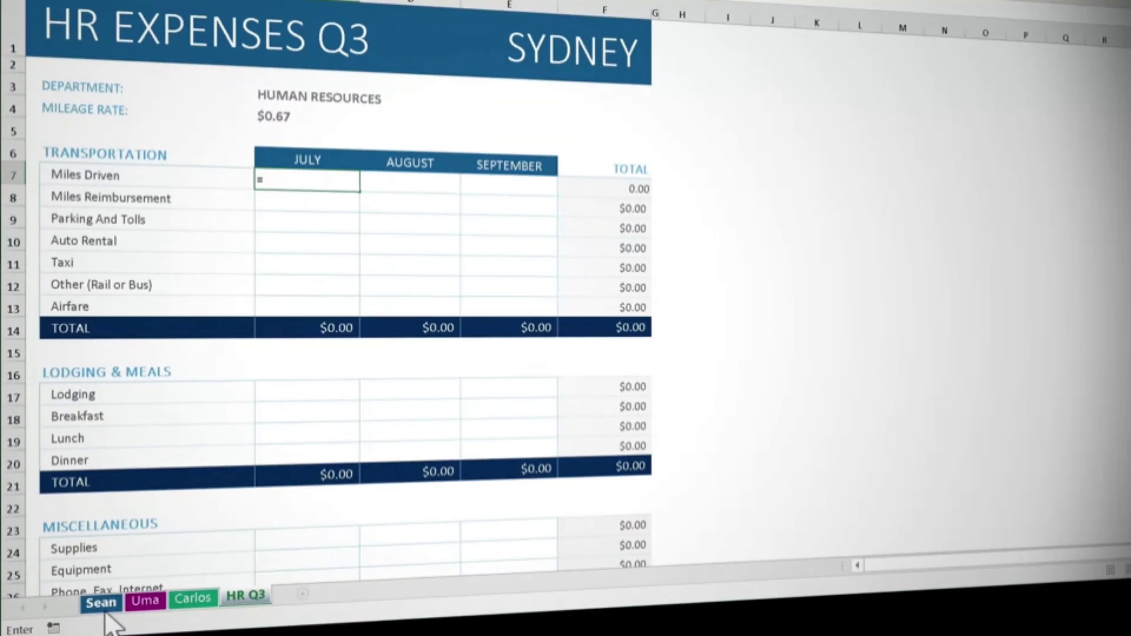
pyautogui.click(106, 607)
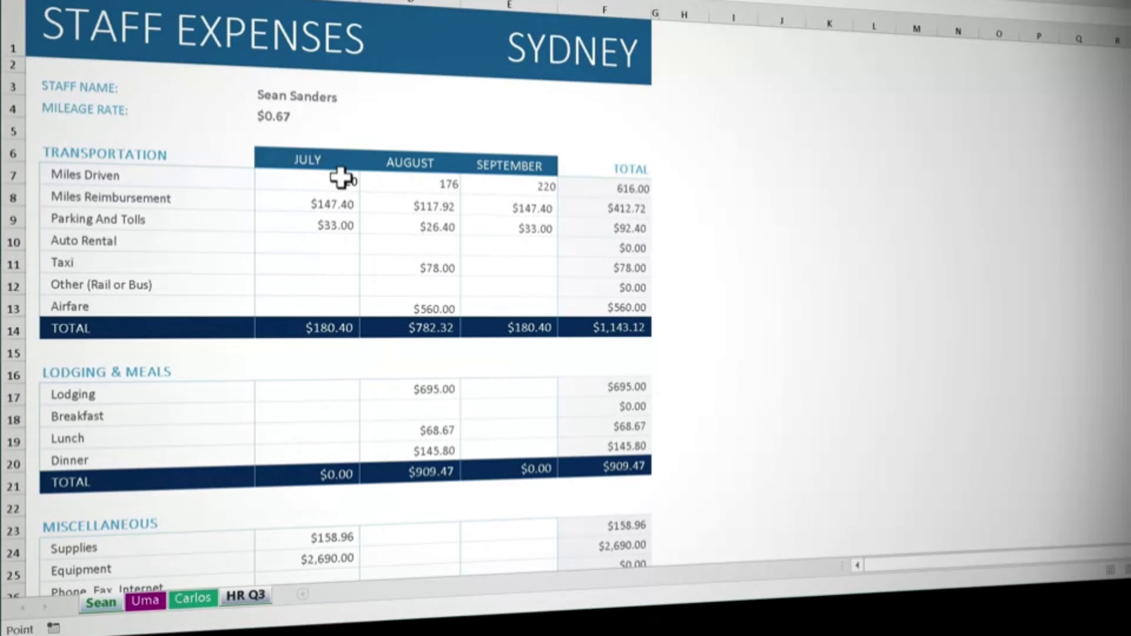
pyautogui.click(334, 182)
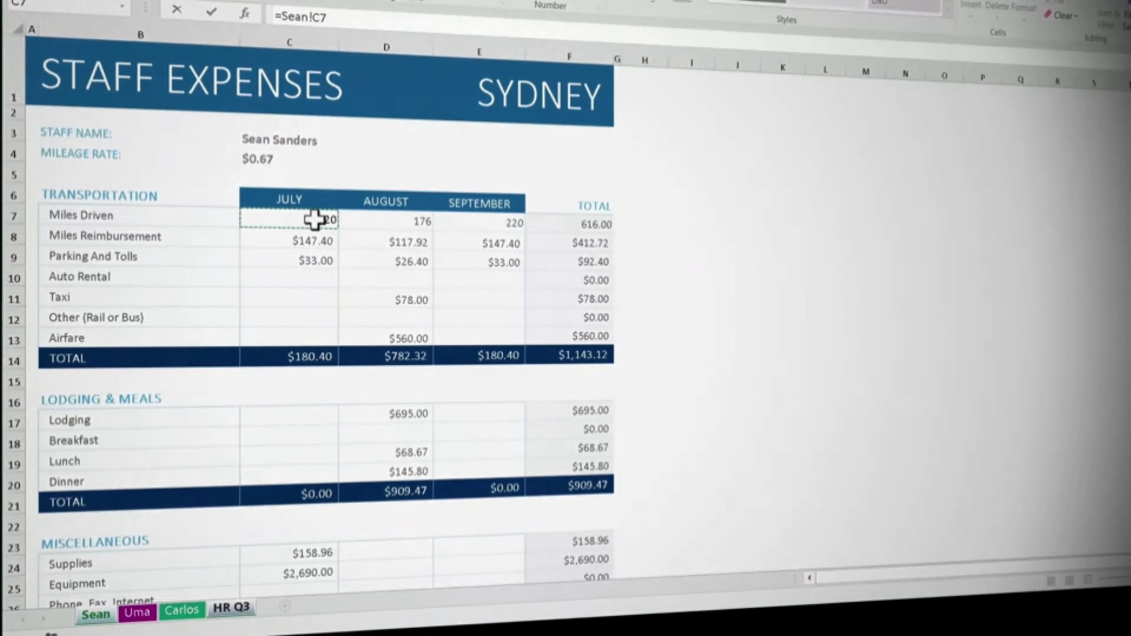
pyautogui.write('+')
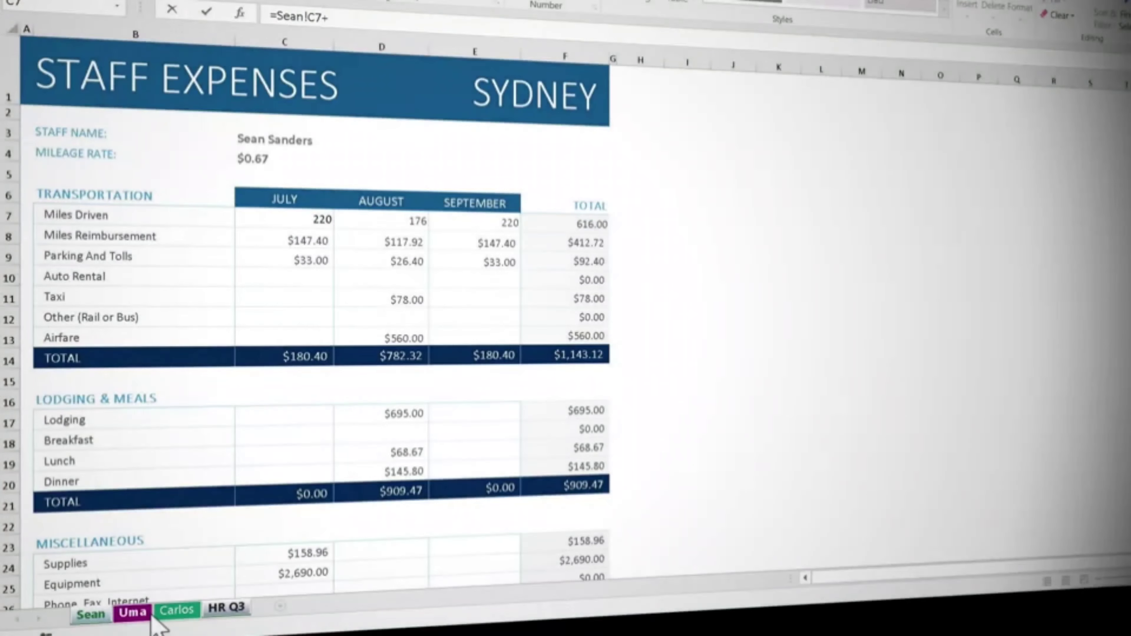
pyautogui.click(132, 612)
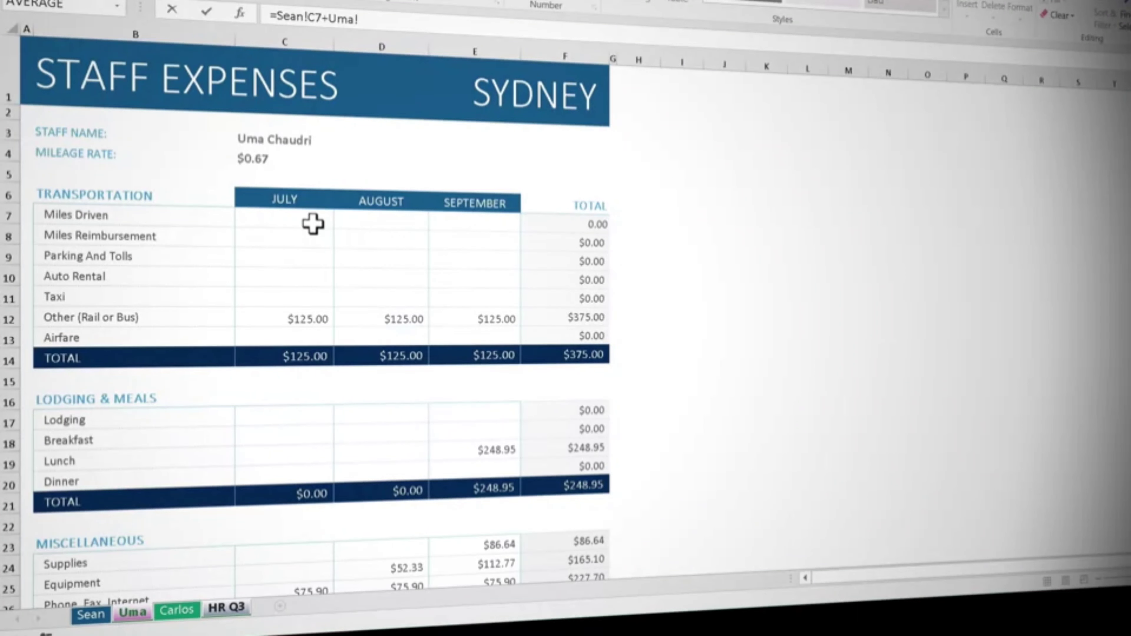
pyautogui.click(312, 223)
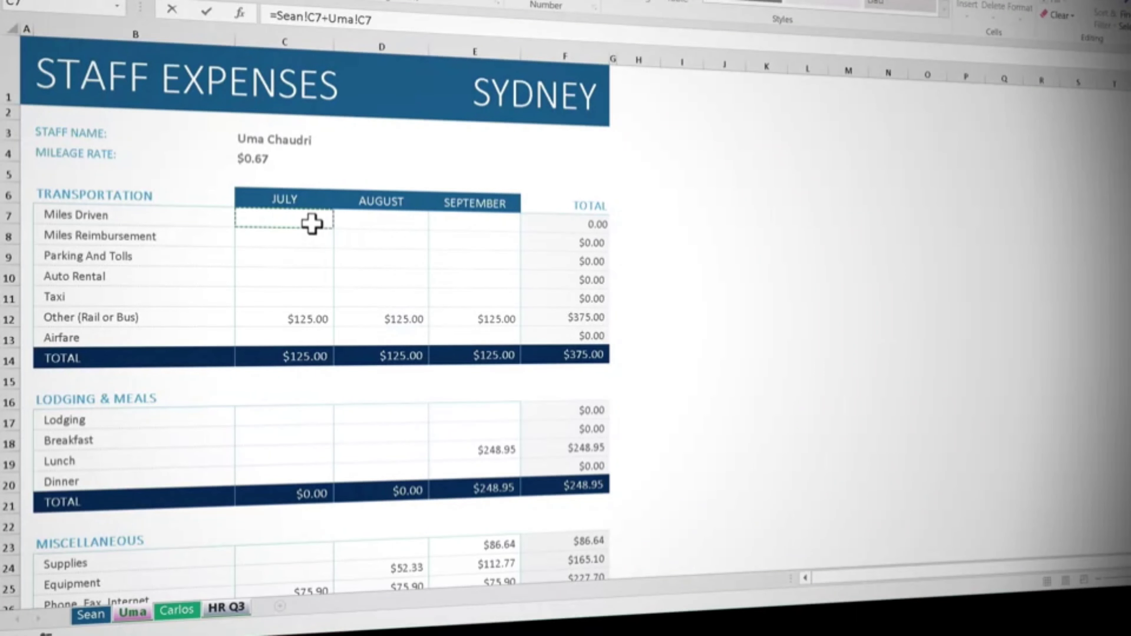
pyautogui.write('+')
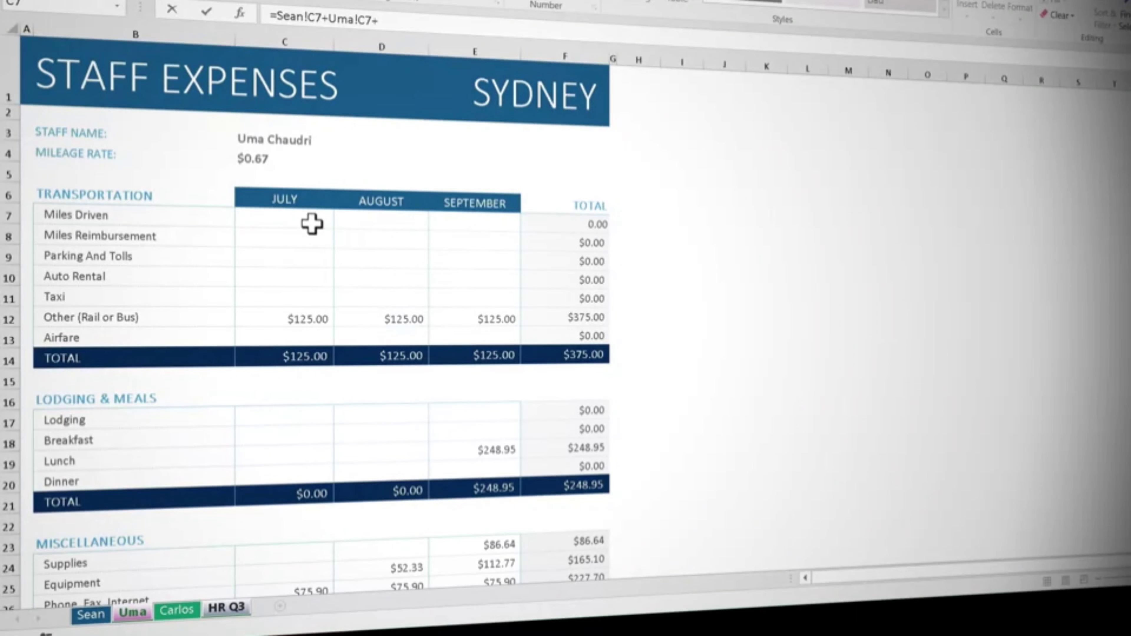
pyautogui.click(183, 608)
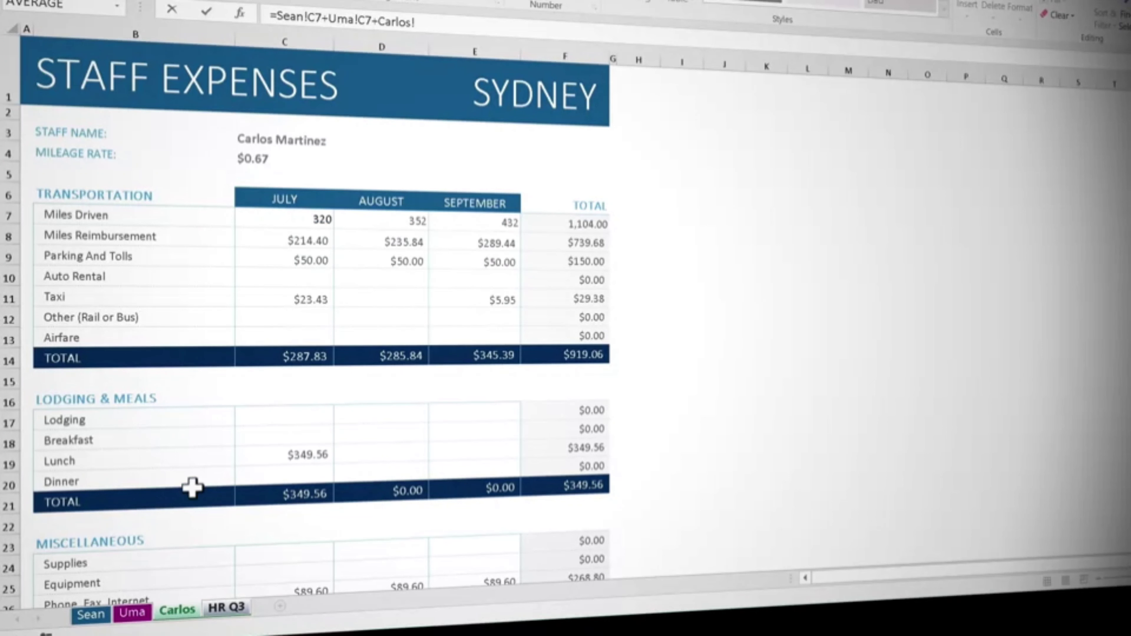
pyautogui.click(290, 221)
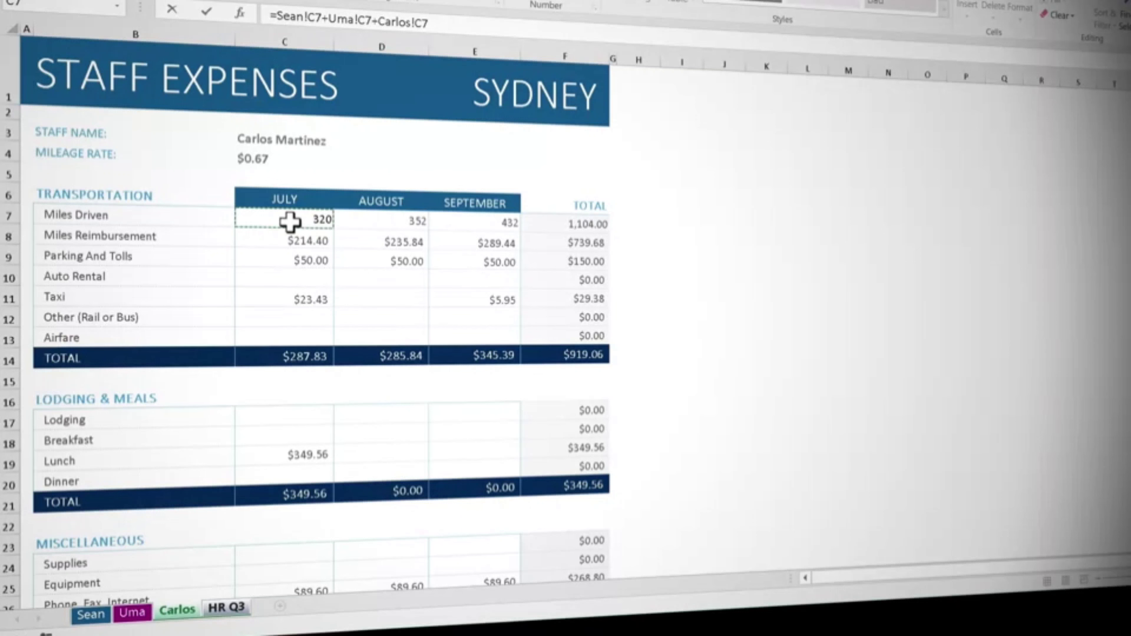
pyautogui.press('Return')
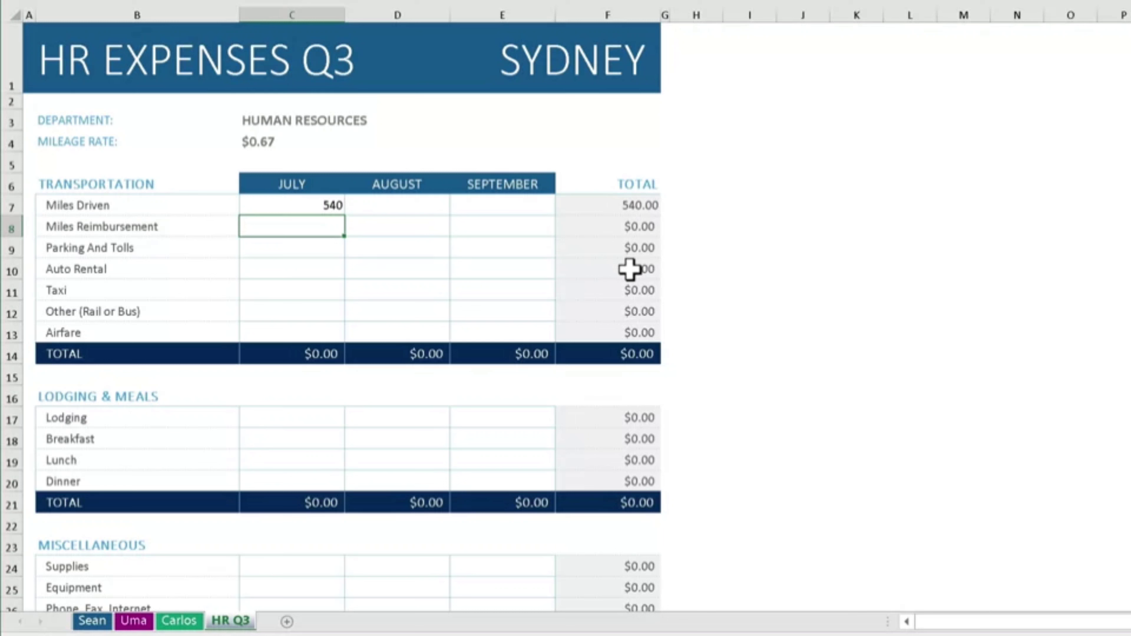
# Examine the SUM formula behind the overall Transportation total in cell F14.
pyautogui.click(630, 354)
pyautogui.hotkey('alt', '=')
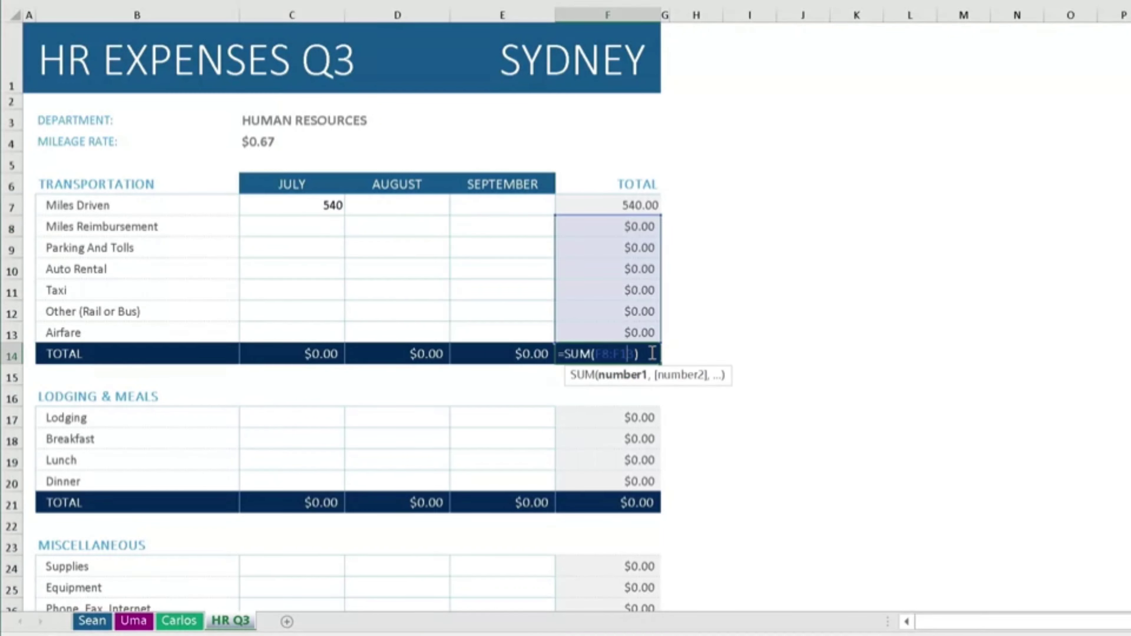
pyautogui.click(652, 354)
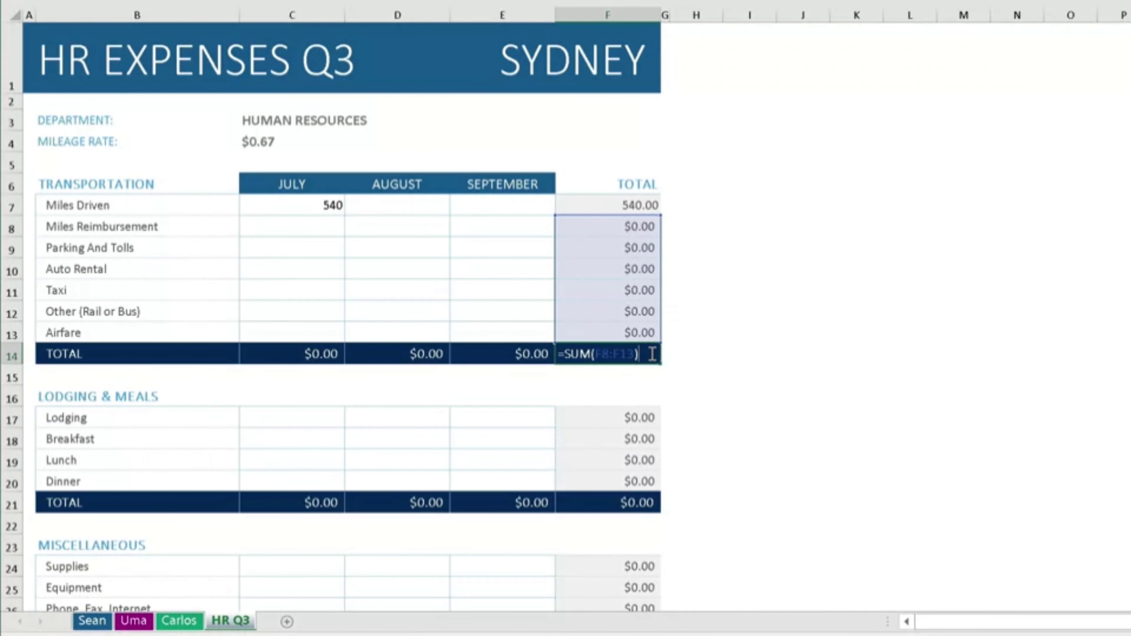
pyautogui.press('Return')
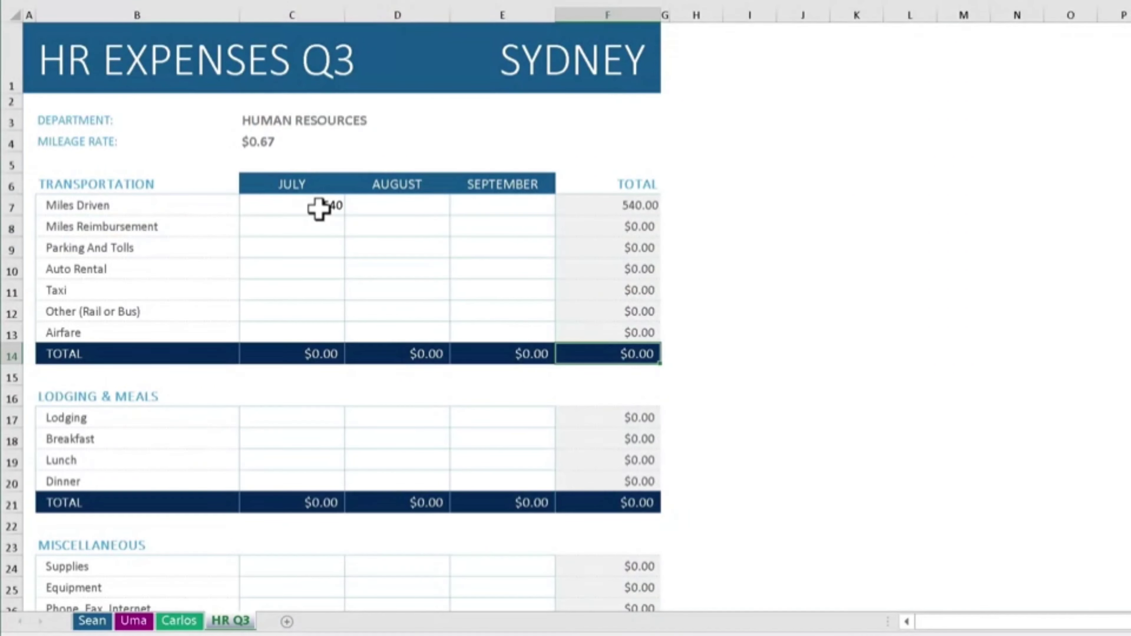
# Replace the July Miles Driven formula in C7 with a 3D SUM of cell C7 across the range of three staff sheets.
pyautogui.click(319, 209)
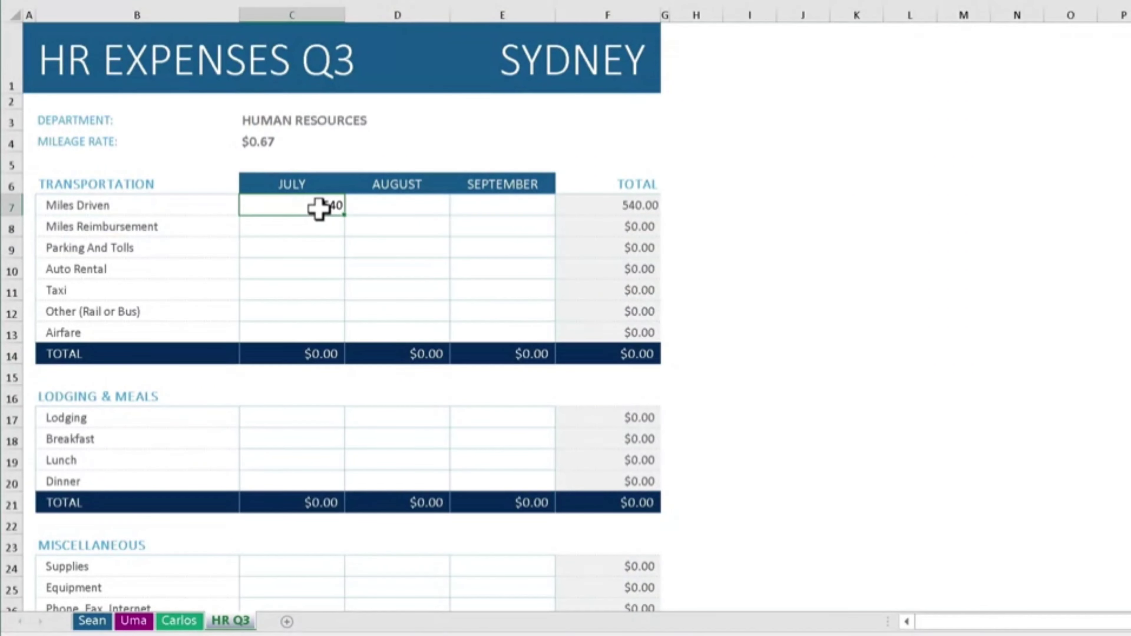
pyautogui.press('Delete')
pyautogui.write('=SUM(')
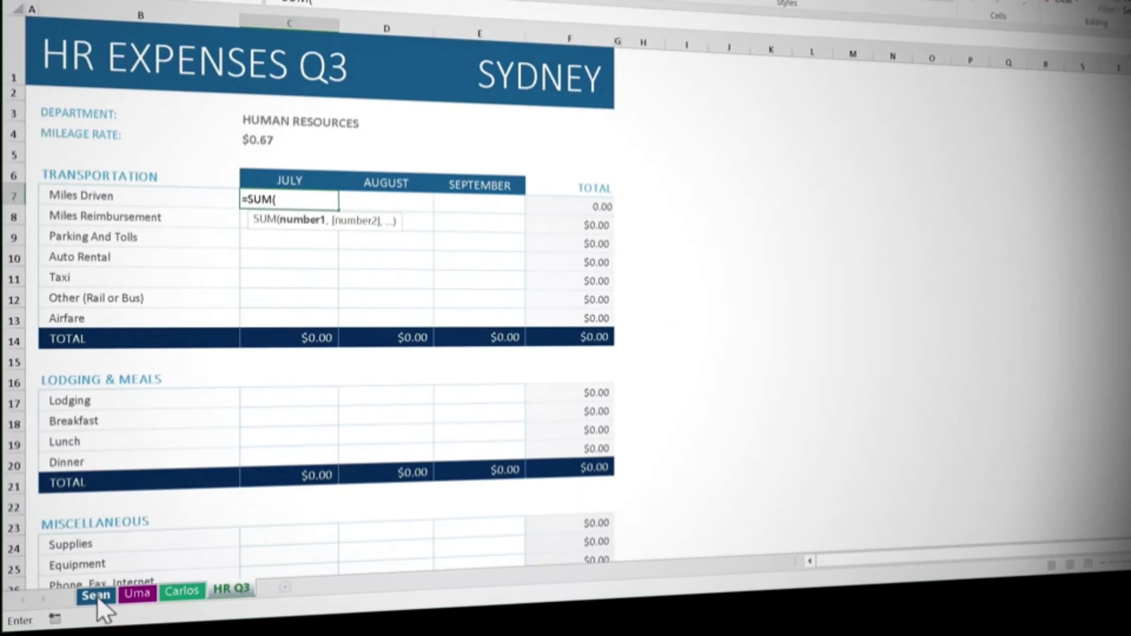
pyautogui.click(97, 596)
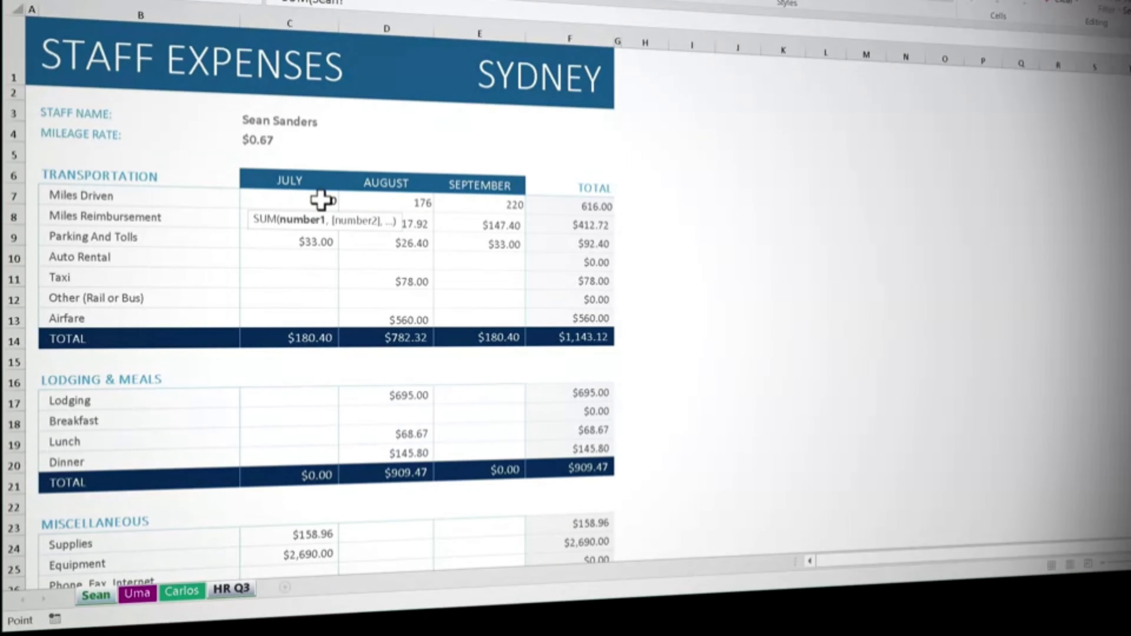
pyautogui.click(322, 201)
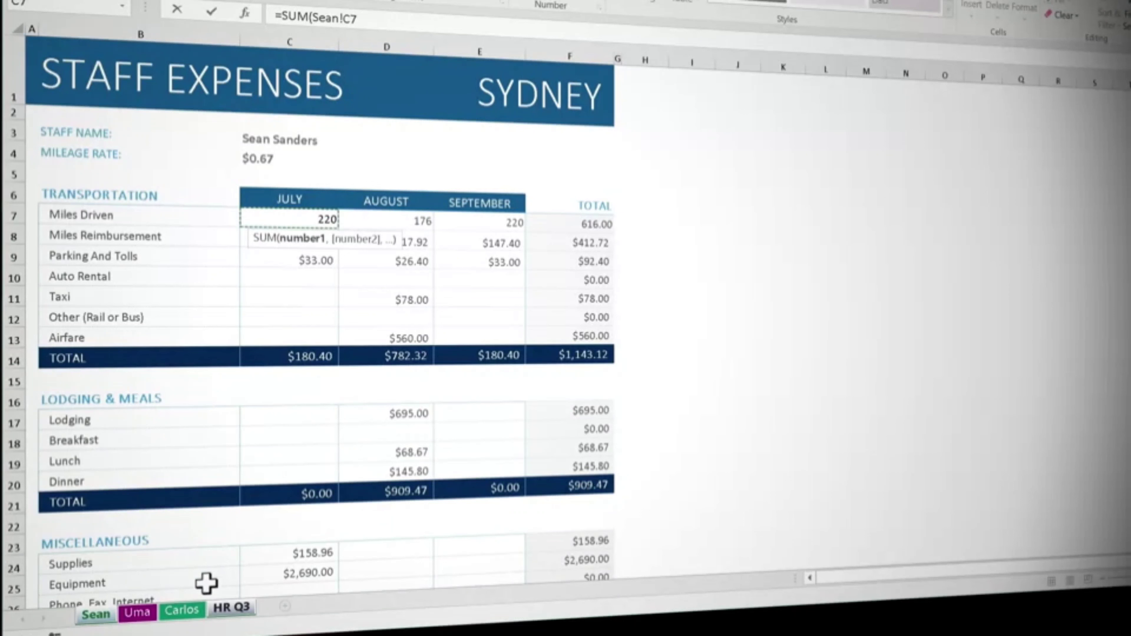
pyautogui.keyDown('shift'); pyautogui.click(191, 617); pyautogui.keyUp('shift')
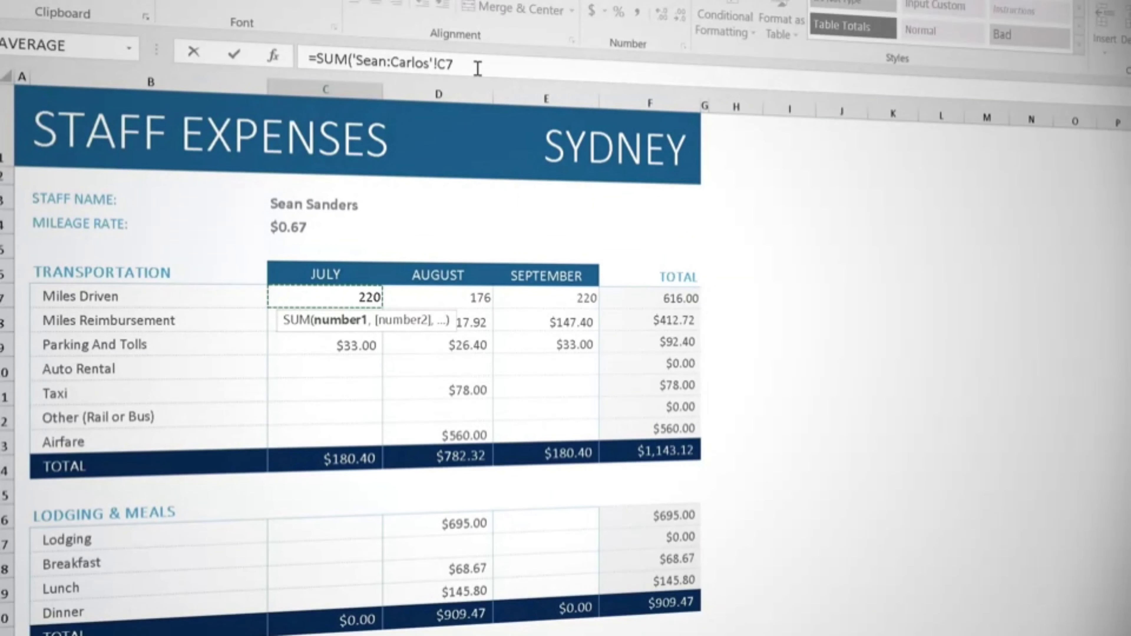
pyautogui.press('Return')
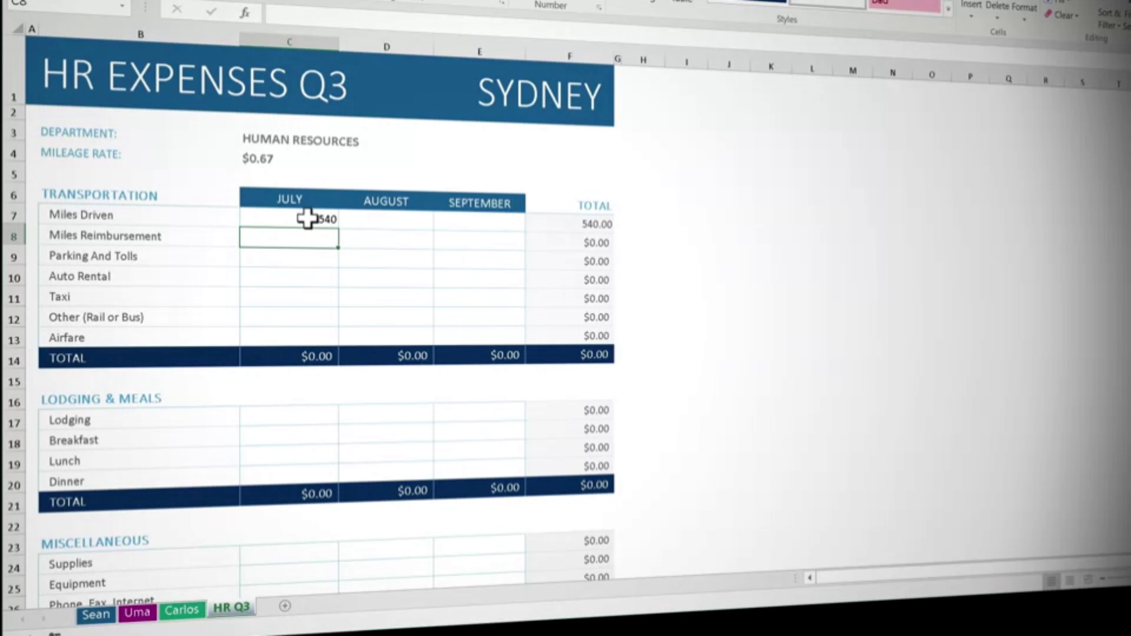
# Fill the C7 formula across to September and down through the Airfare row, covering C7:E13.
pyautogui.click(307, 219)
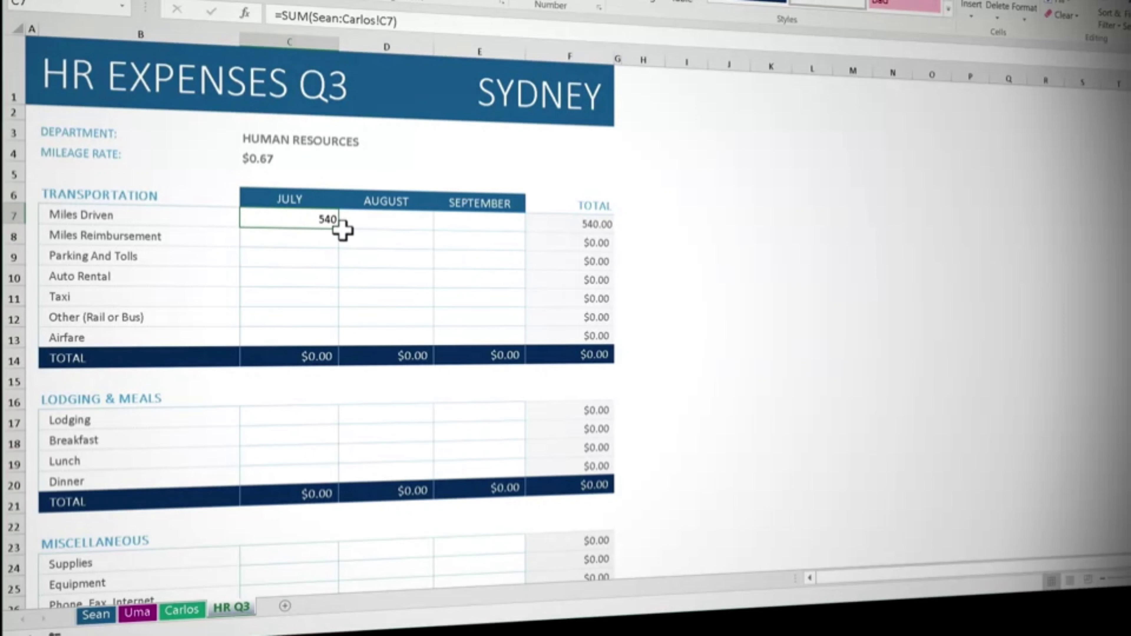
pyautogui.moveTo(338, 228); pyautogui.dragTo(486, 228)
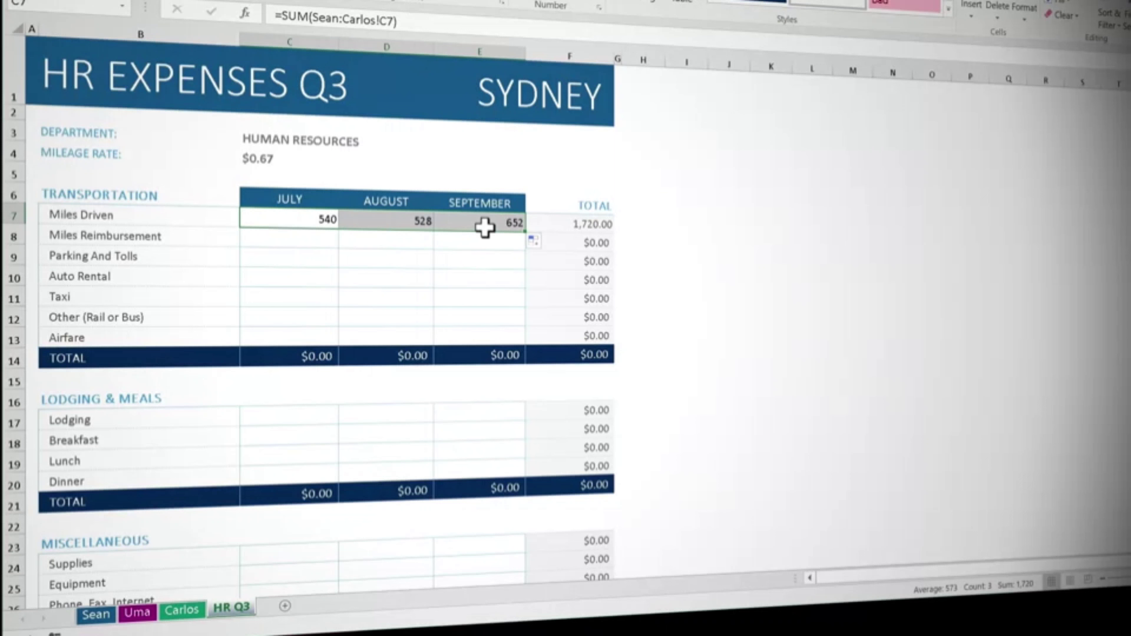
pyautogui.doubleClick(525, 230)
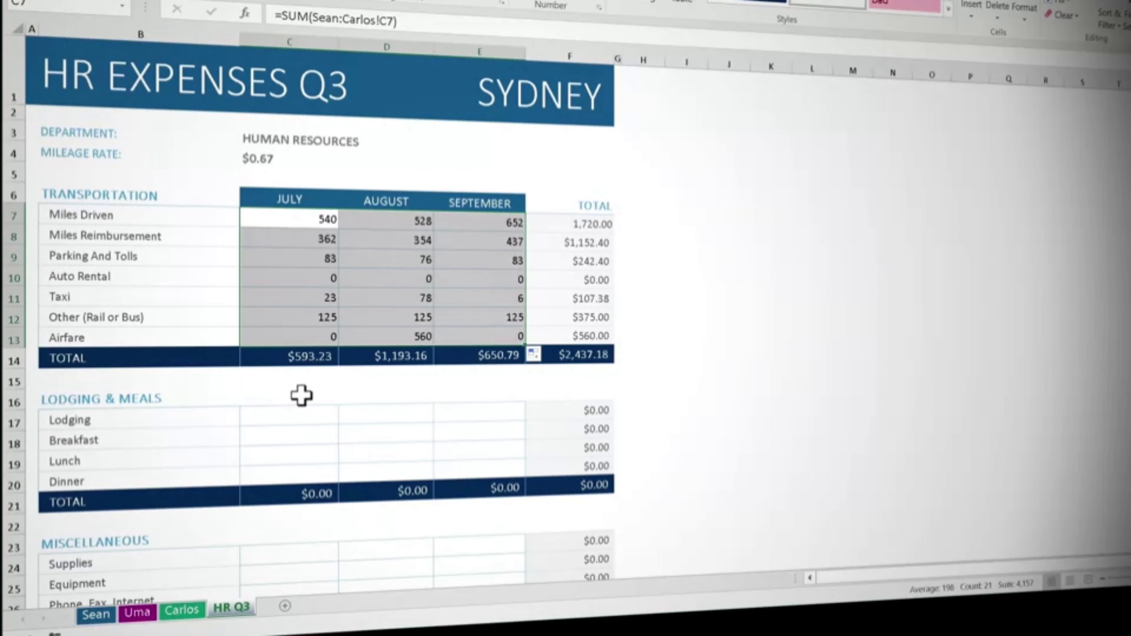
# Enter a 3D SUM formula in the July Lodging cell C17 that totals cell C17 across the three staff sheets.
pyautogui.click(302, 419)
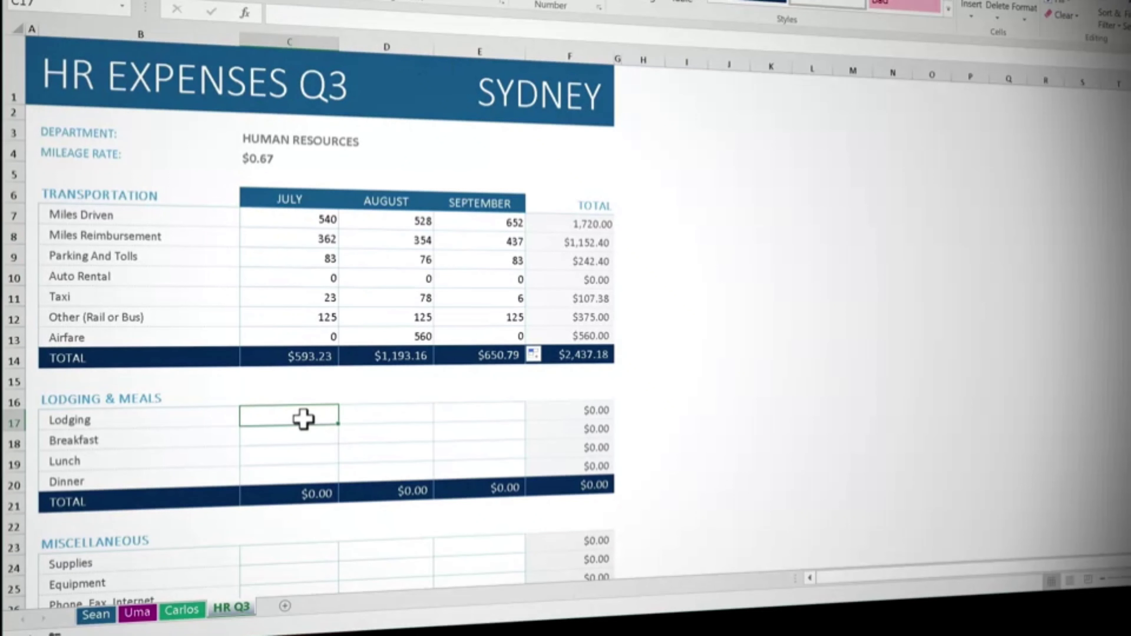
pyautogui.write('=')
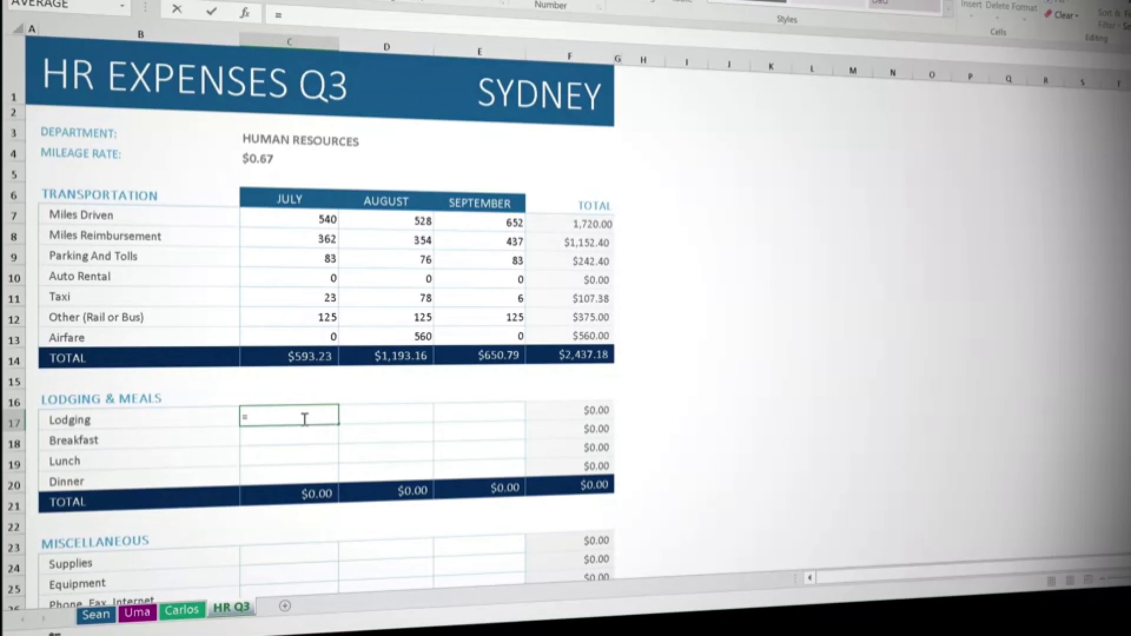
pyautogui.write('SUM(')
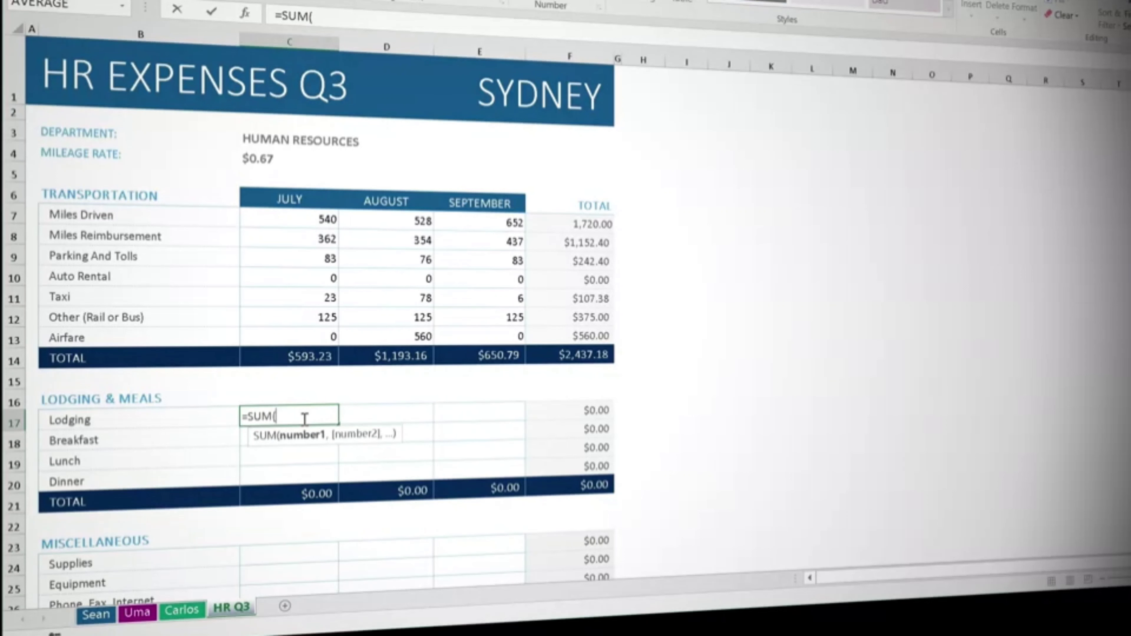
pyautogui.click(94, 614)
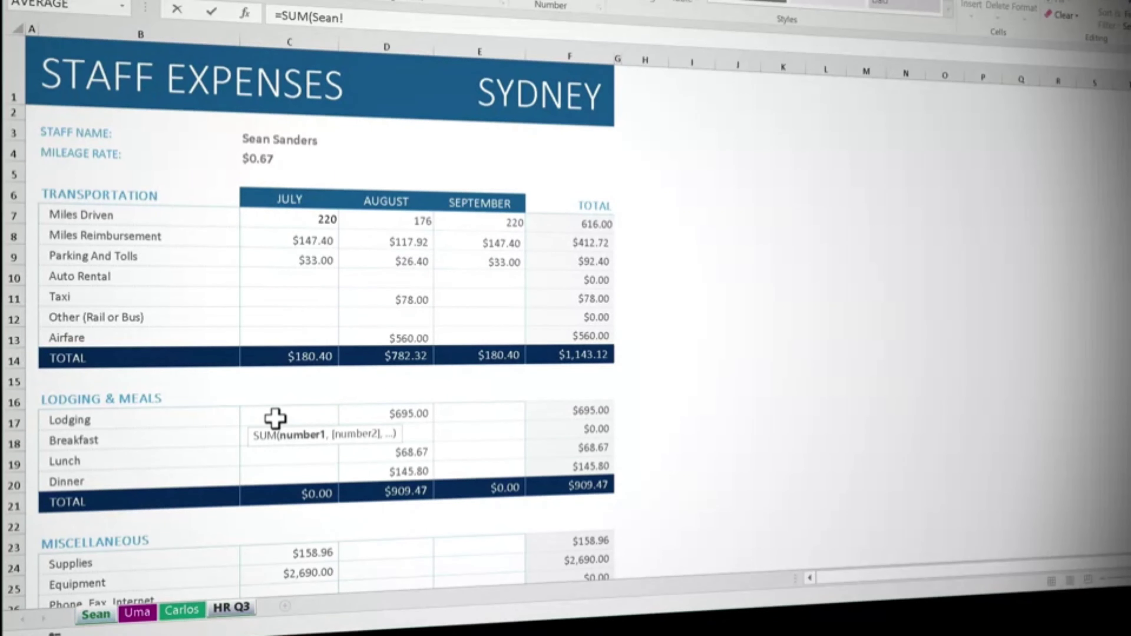
pyautogui.click(275, 418)
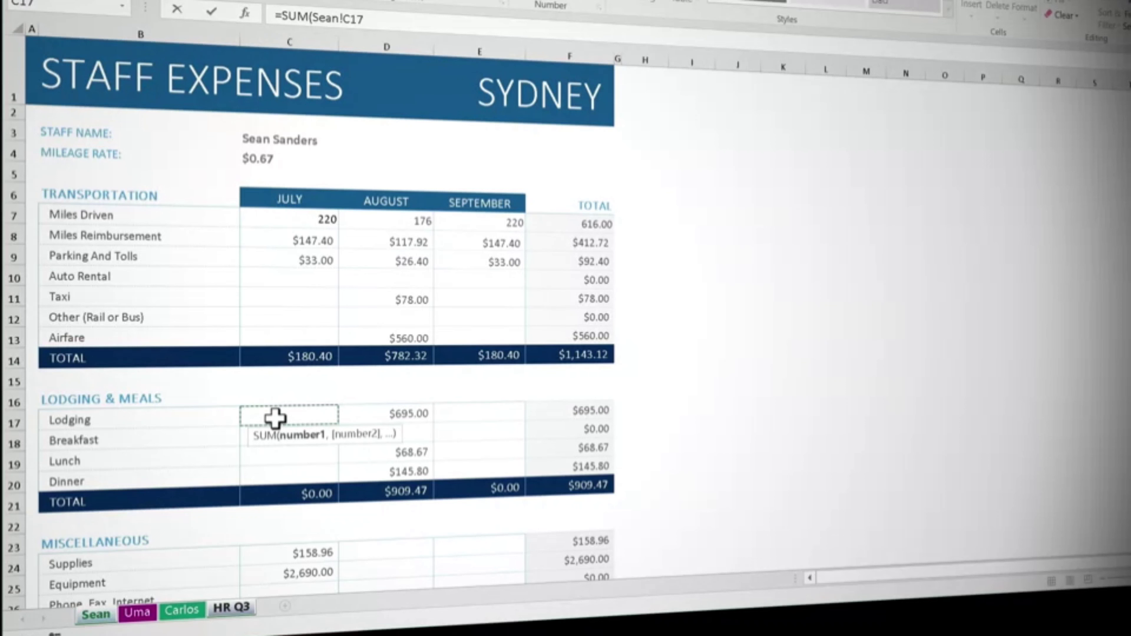
pyautogui.keyDown('shift'); pyautogui.click(193, 608); pyautogui.keyUp('shift')
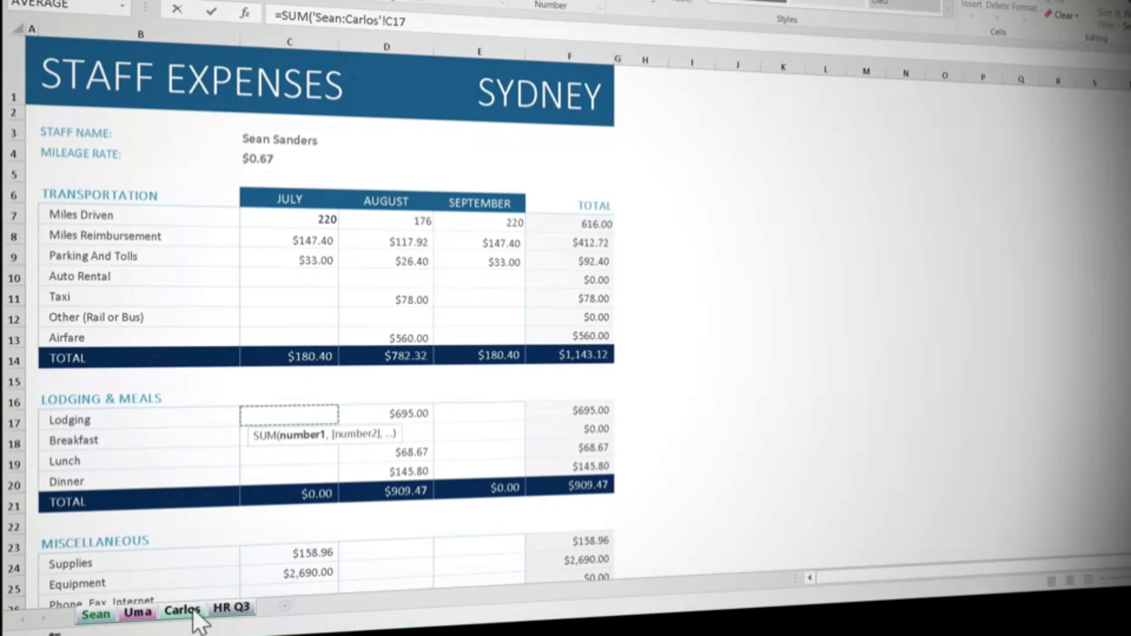
pyautogui.press('Return')
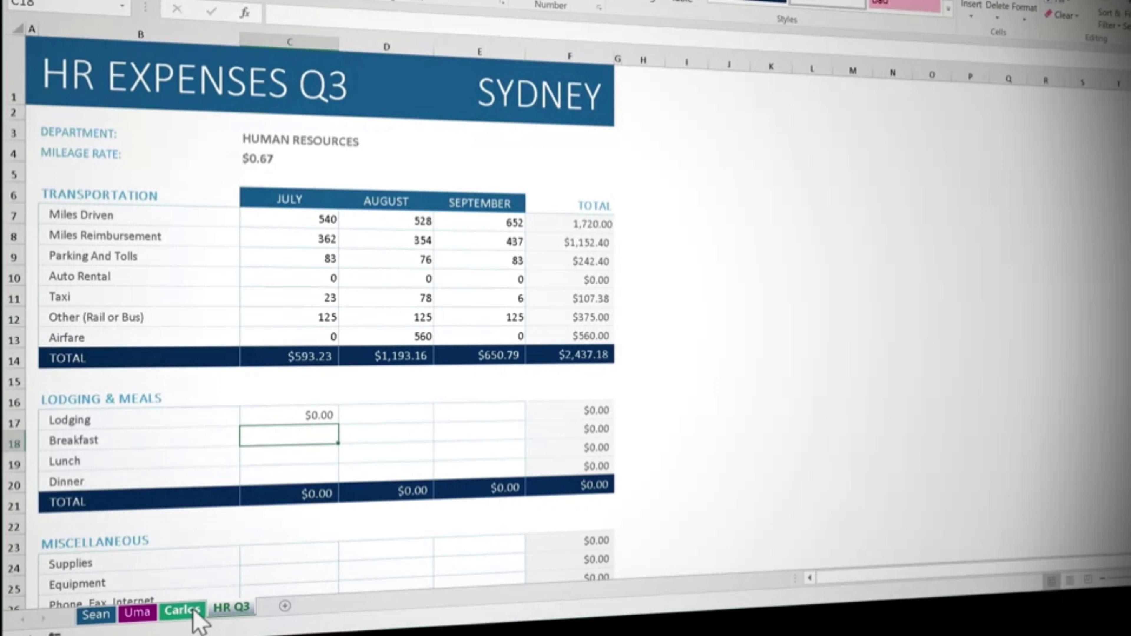
# Fill the July Lodging formula across to September and down through the Dinner row, covering C17:E20.
pyautogui.click(296, 409)
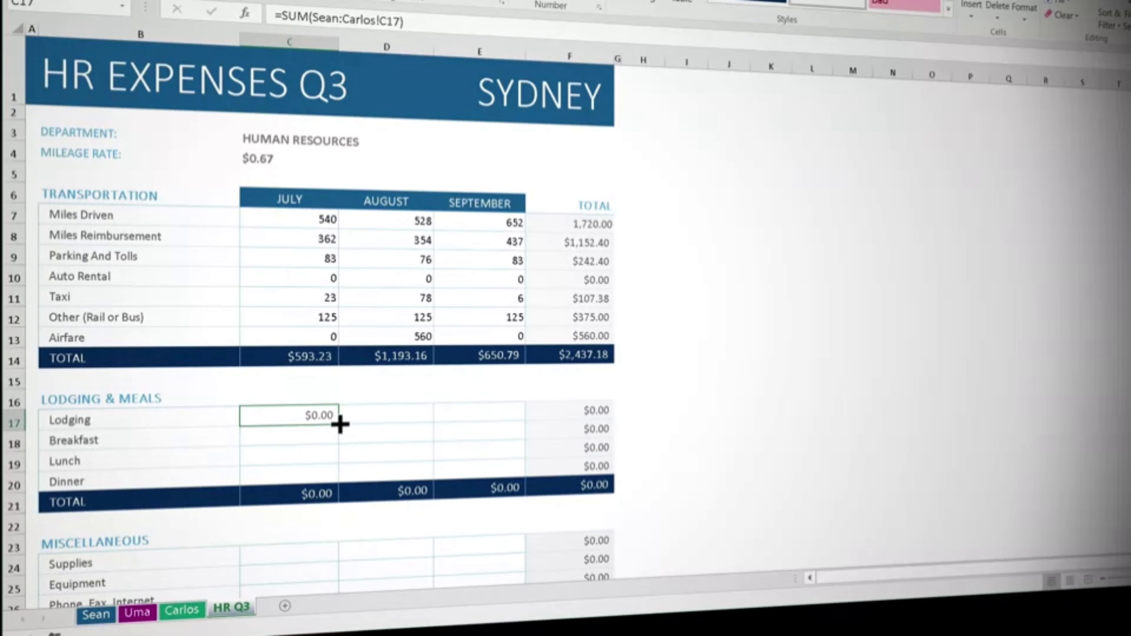
pyautogui.moveTo(339, 424); pyautogui.dragTo(517, 416)
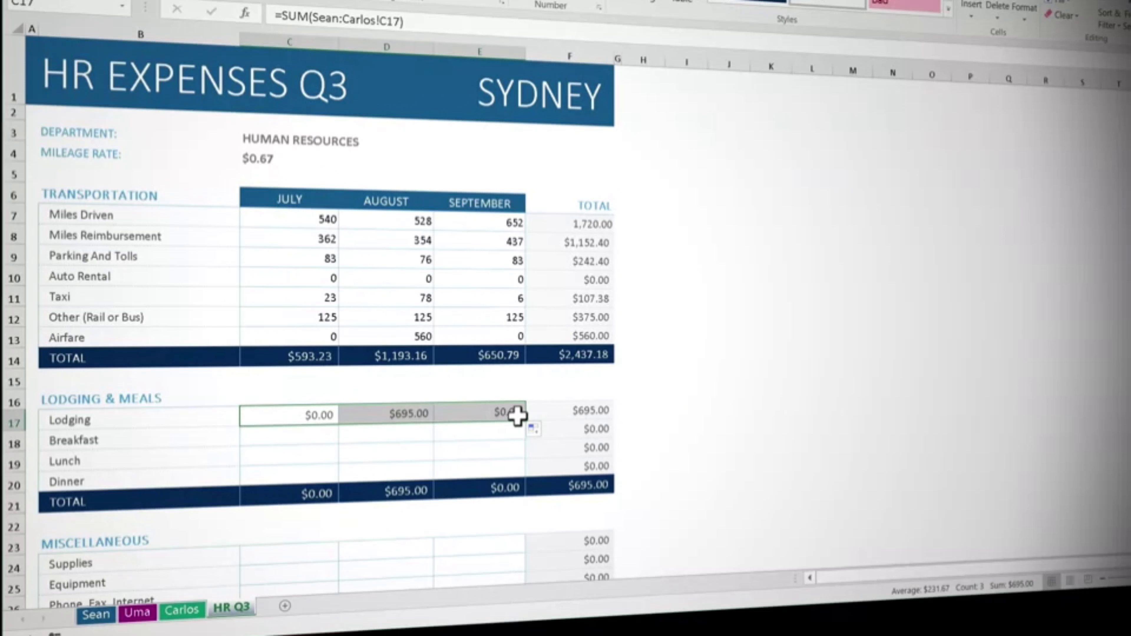
pyautogui.doubleClick(526, 422)
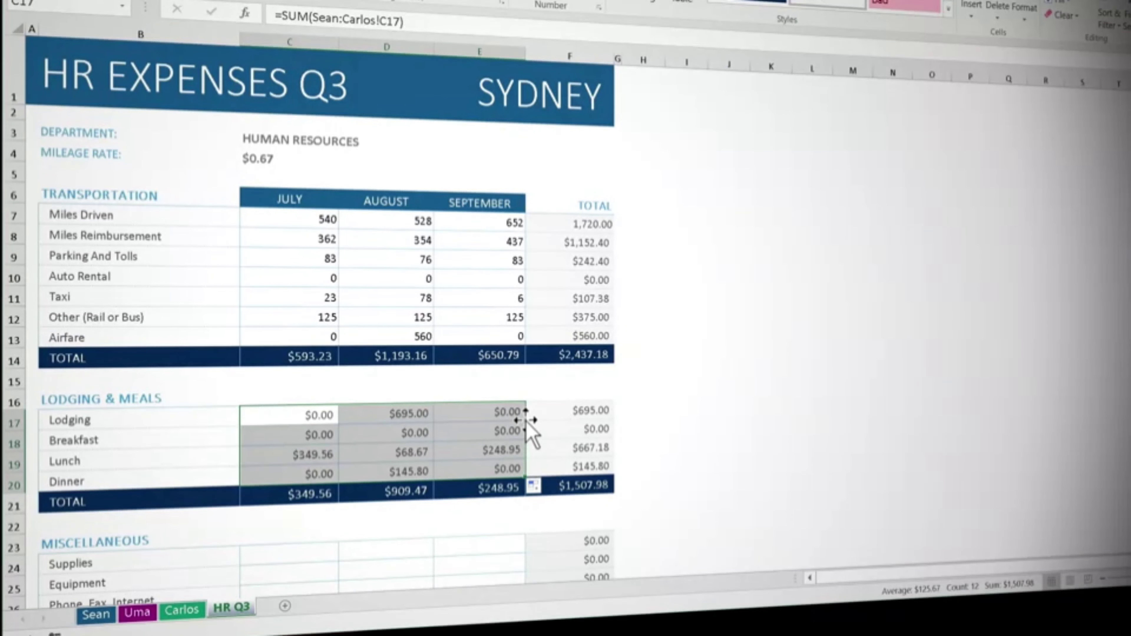
# Copy the Lodging & Meals formulas in C17:E20 into the Miscellaneous section, starting at the July Supplies cell C24.
pyautogui.hotkey('ctrl', 'c')
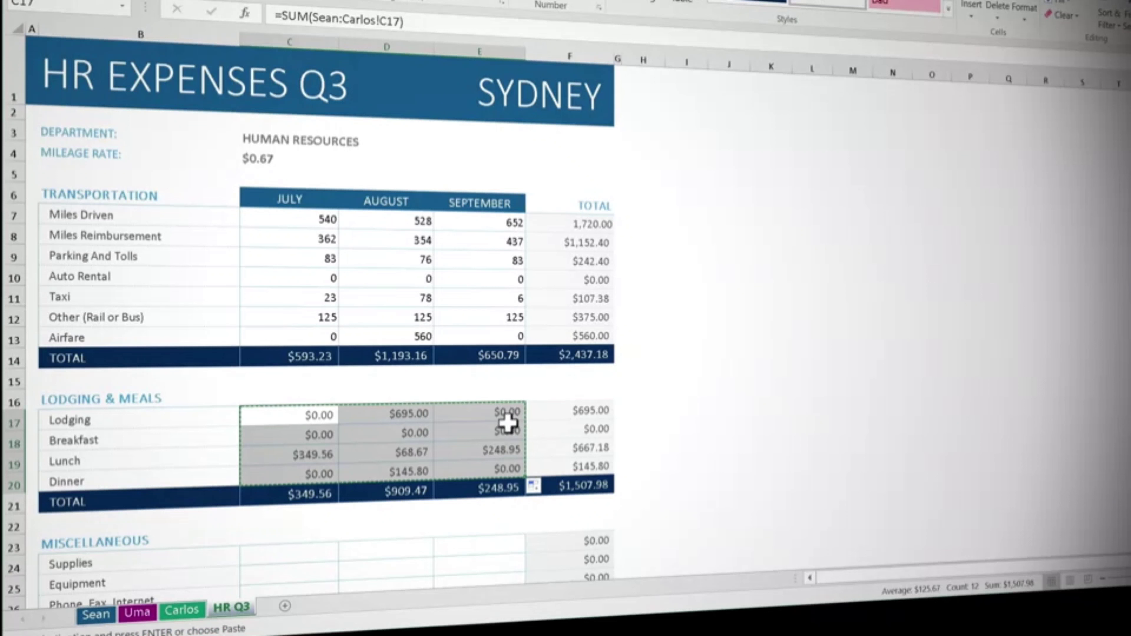
pyautogui.click(318, 551)
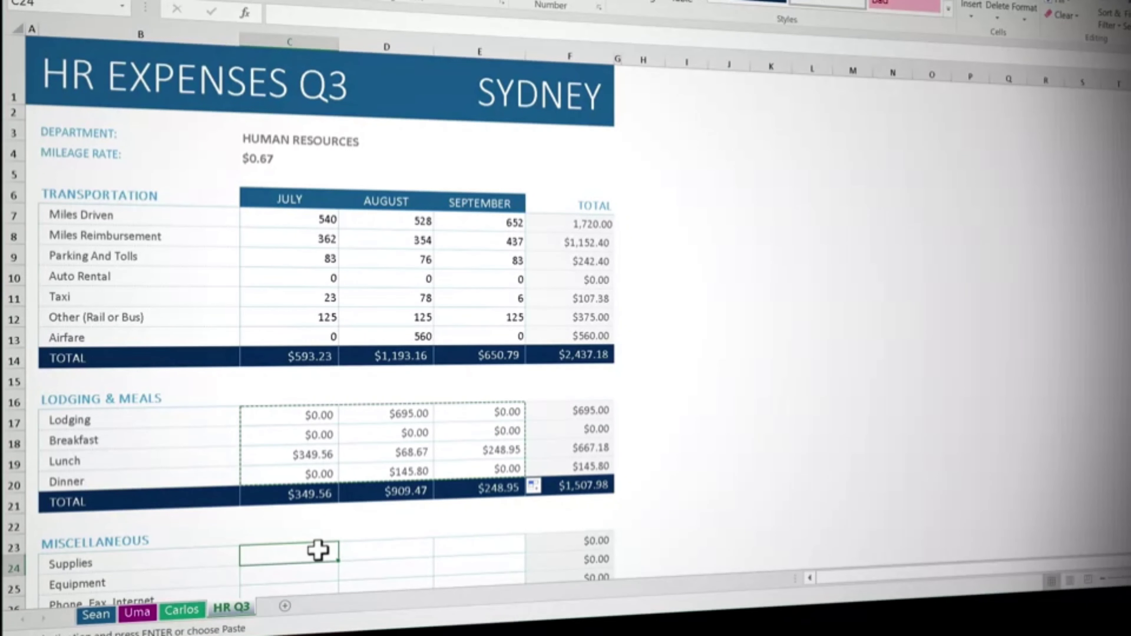
pyautogui.hotkey('ctrl', 'v')
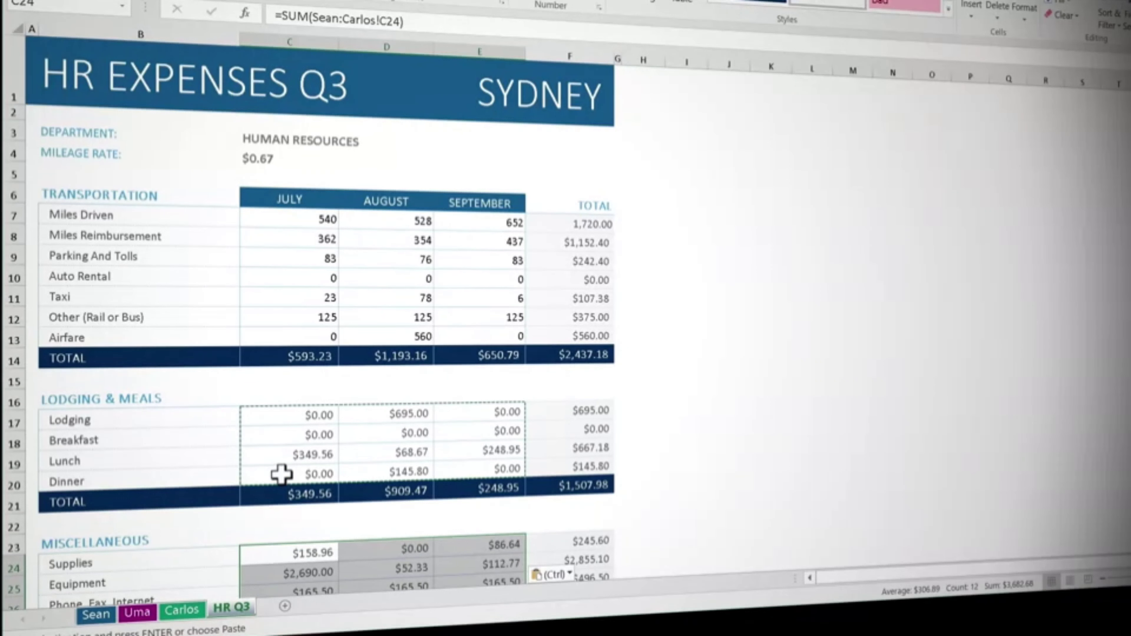
# Move the second staff sheet to just before HR Q3, outside the 3D range, and check the effect on the HR Q3 summary.
pyautogui.click(289, 317)
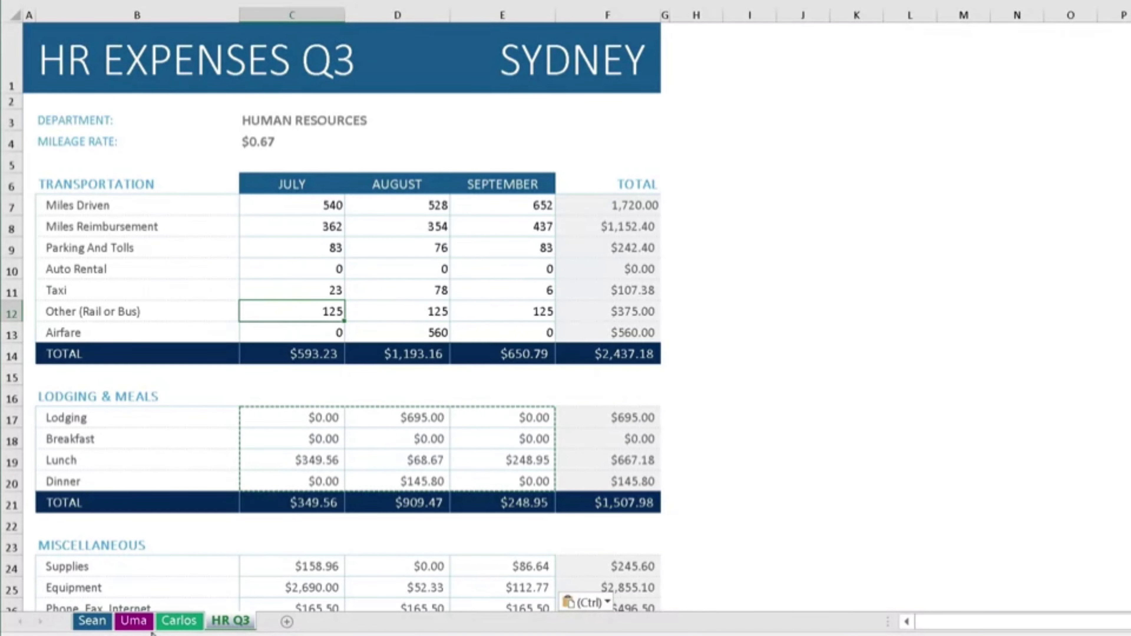
pyautogui.click(133, 622)
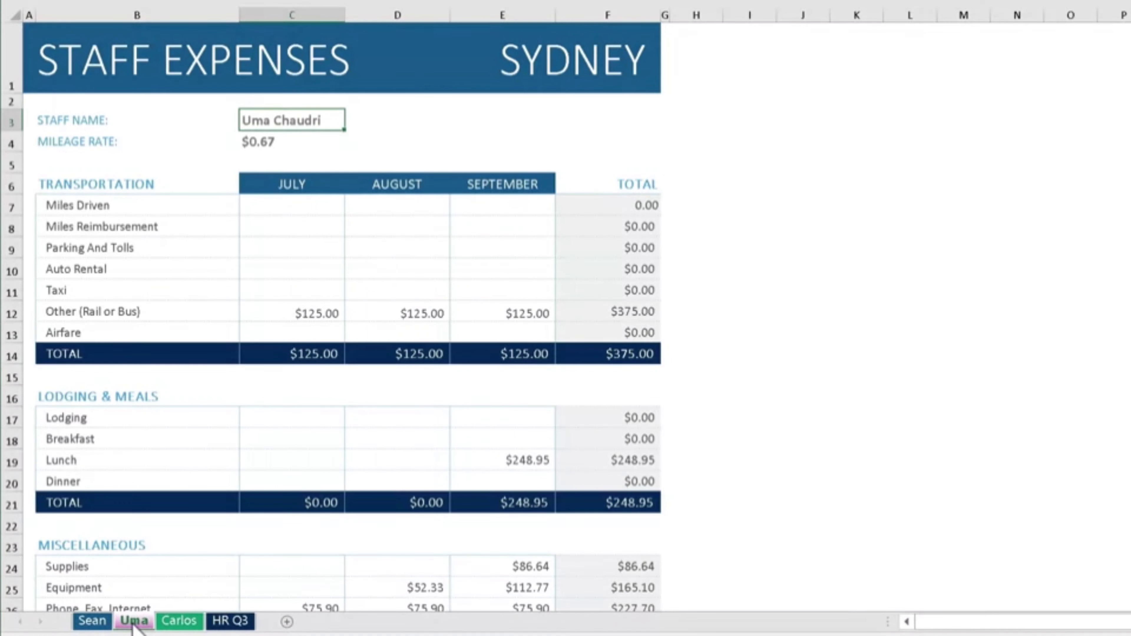
pyautogui.moveTo(134, 626); pyautogui.dragTo(219, 630)
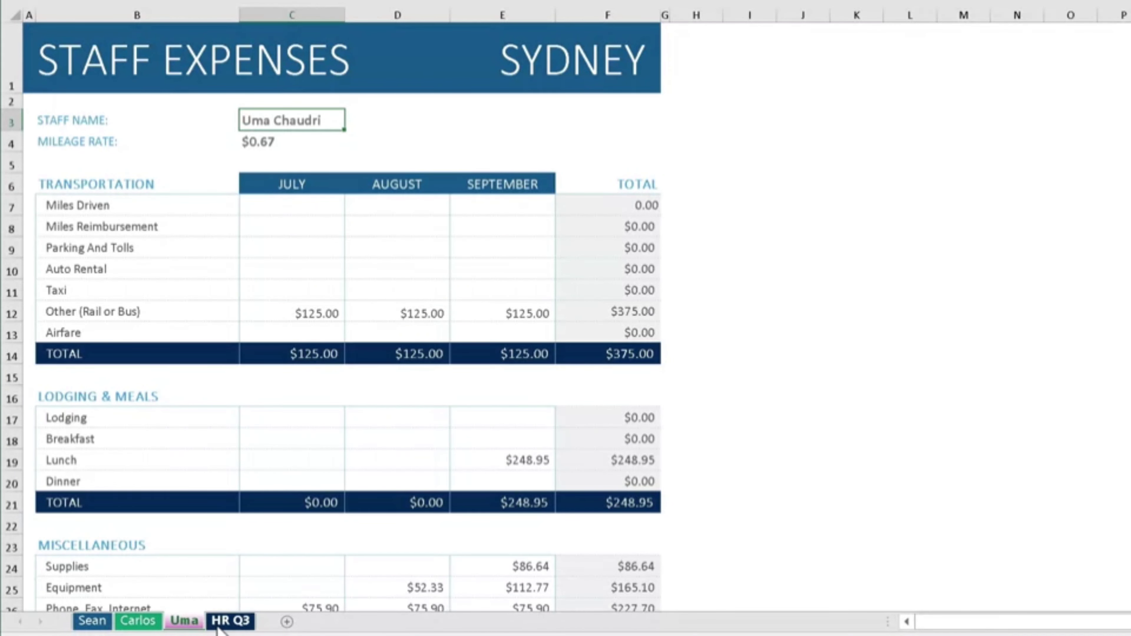
pyautogui.click(222, 626)
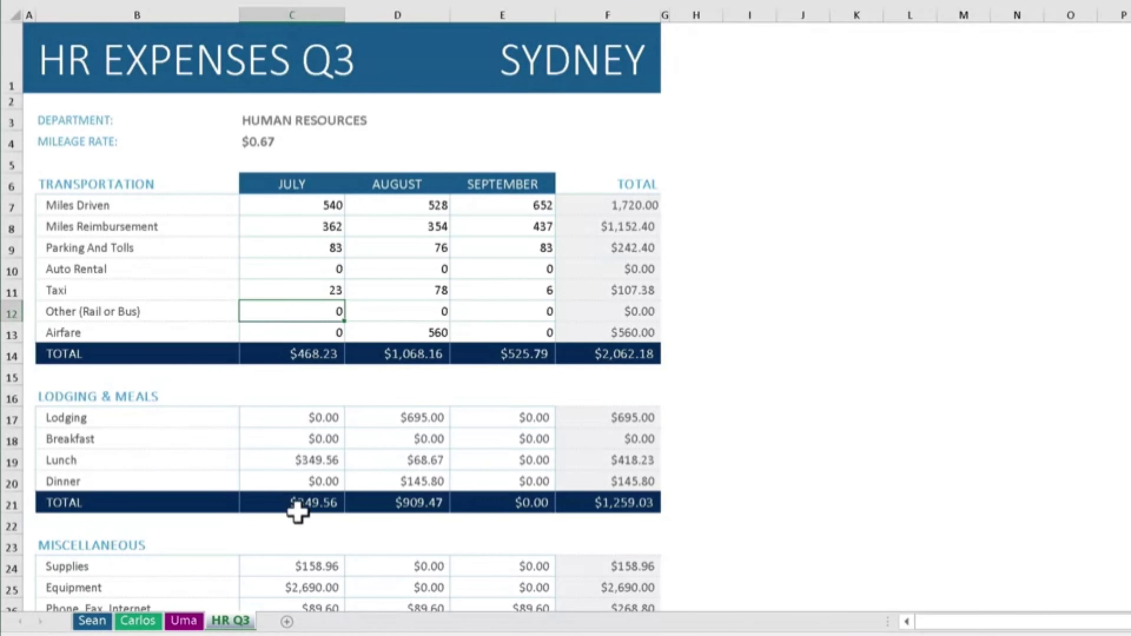
# Move the displaced staff sheet back between the other two staff sheets and return to the HR Q3 summary.
pyautogui.click(184, 622)
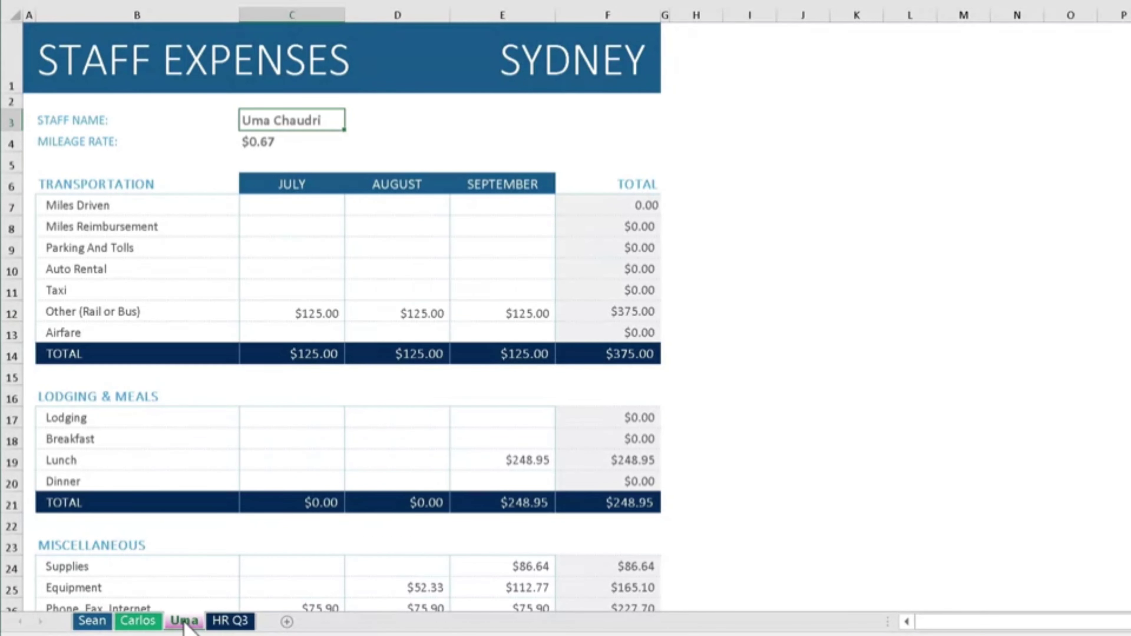
pyautogui.moveTo(184, 622); pyautogui.dragTo(120, 622)
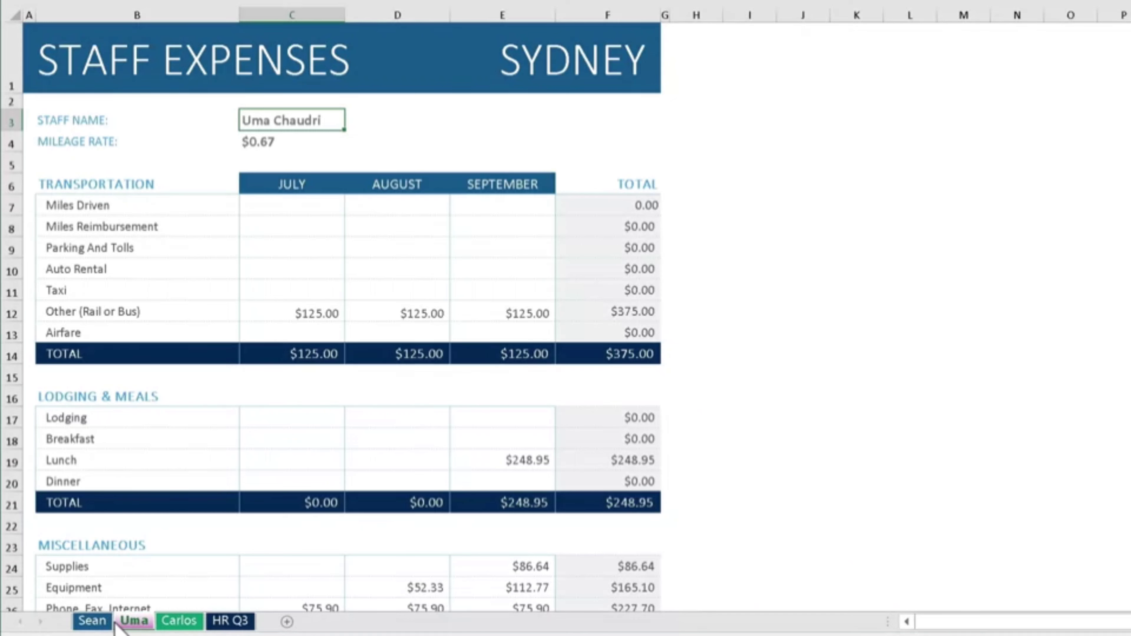
pyautogui.click(243, 623)
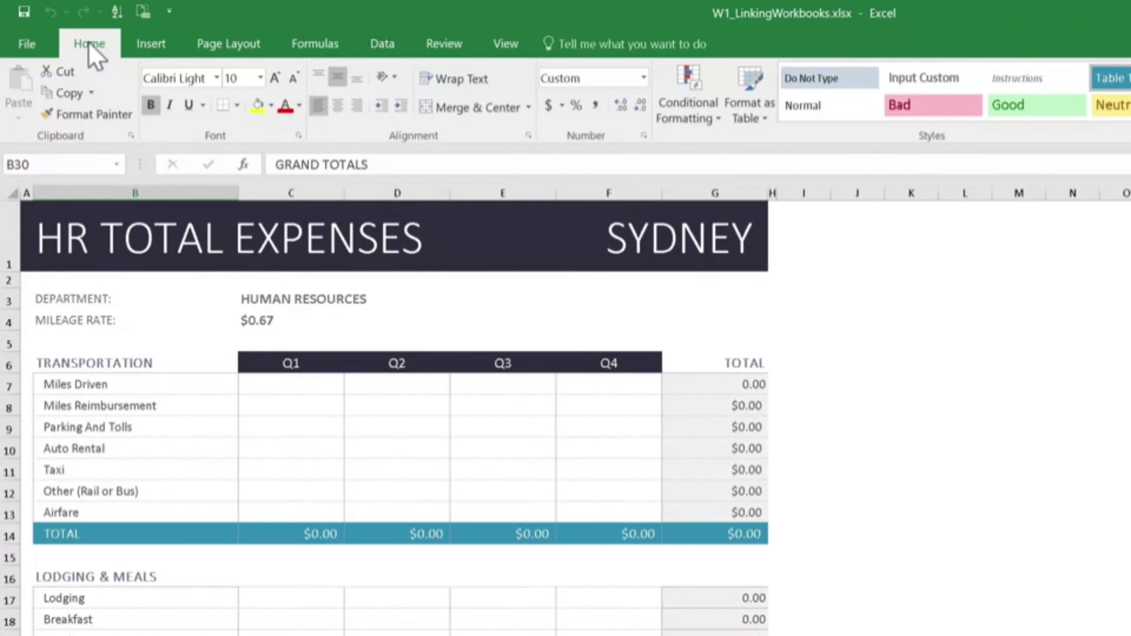
# Collapse the ribbon in W1_LinkingWorkbooks.xlsx and open W1_ExpensesQ1.xlsx, W1_ExpensesQ2.xlsx and W1_ExpensesQ3.xlsx together from the Workbooks folder.
pyautogui.doubleClick(88, 45)
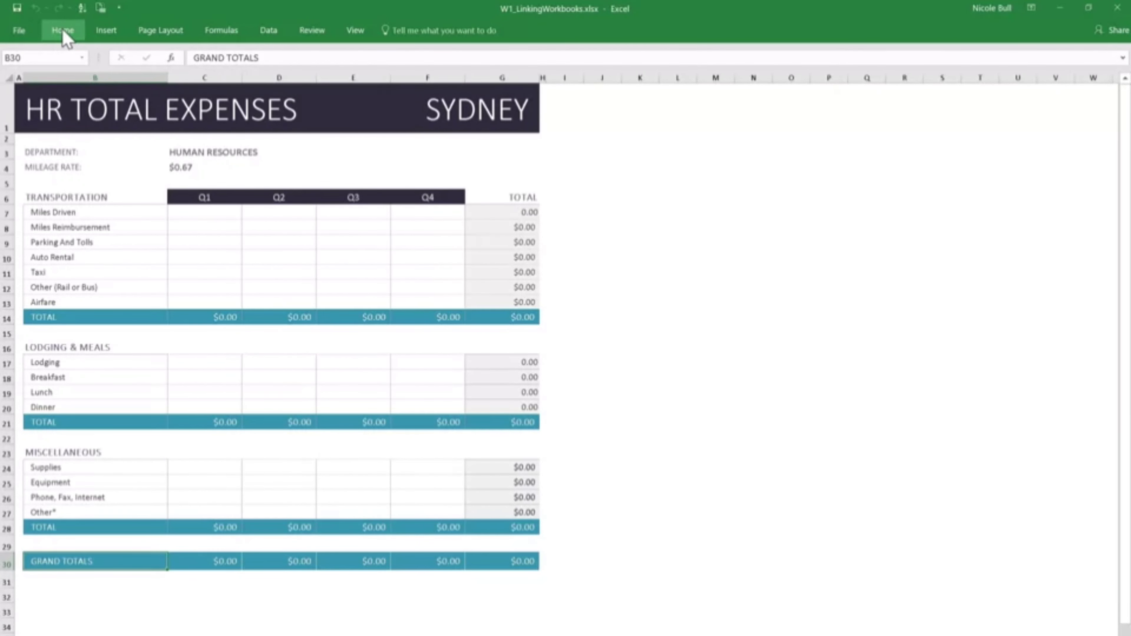
pyautogui.hotkey('ctrl', 'o')
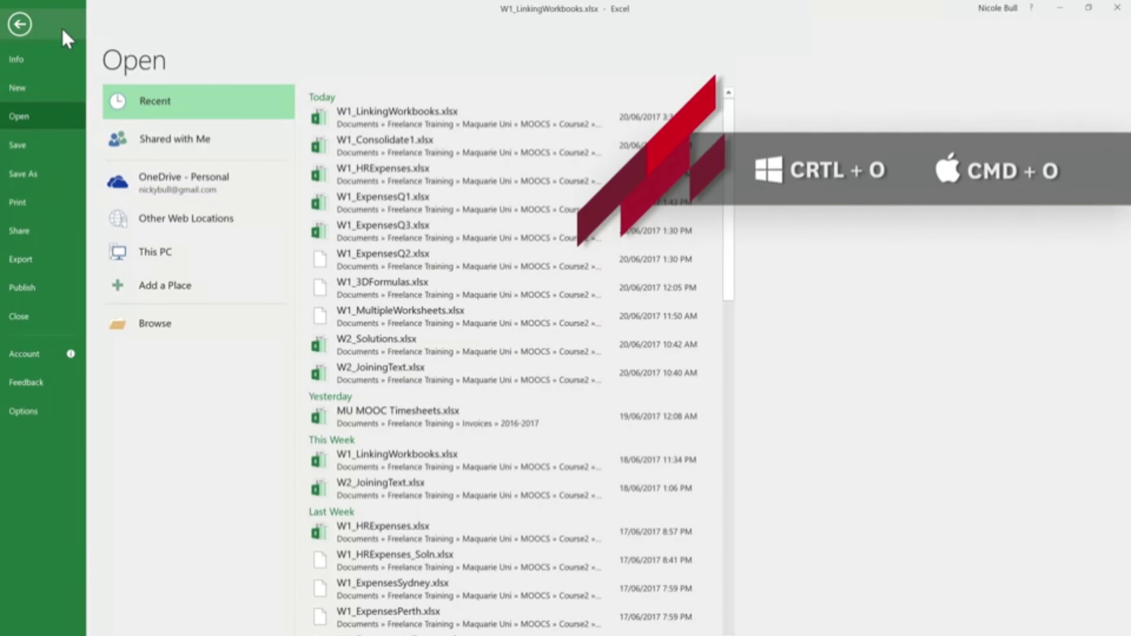
pyautogui.click(161, 324)
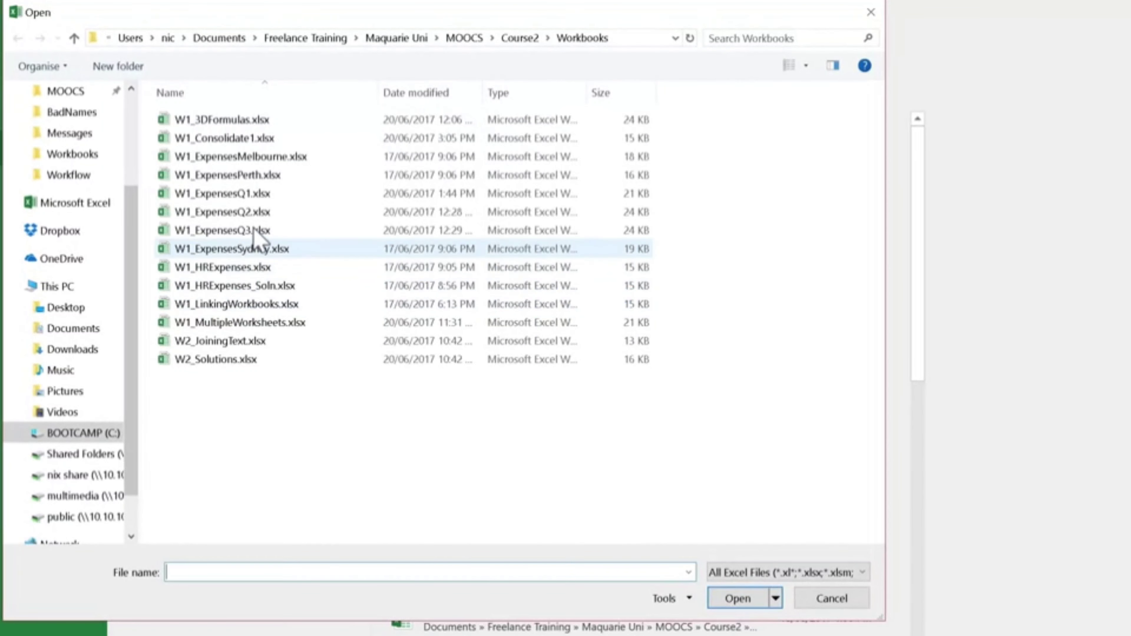
pyautogui.click(252, 201)
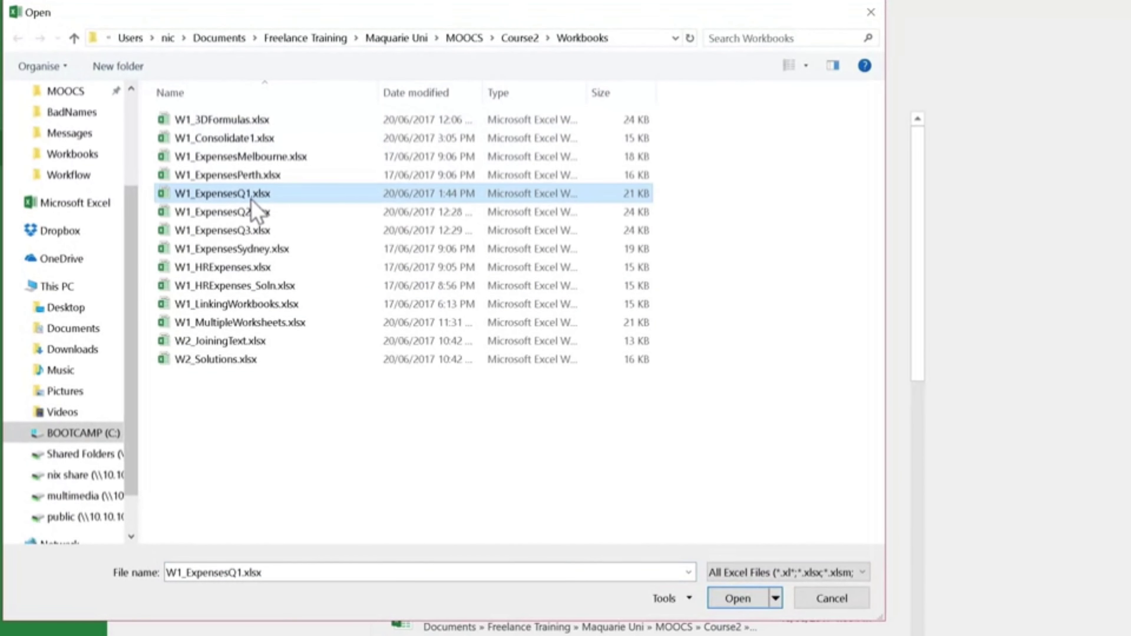
pyautogui.keyDown('shift'); pyautogui.click(263, 235); pyautogui.keyUp('shift')
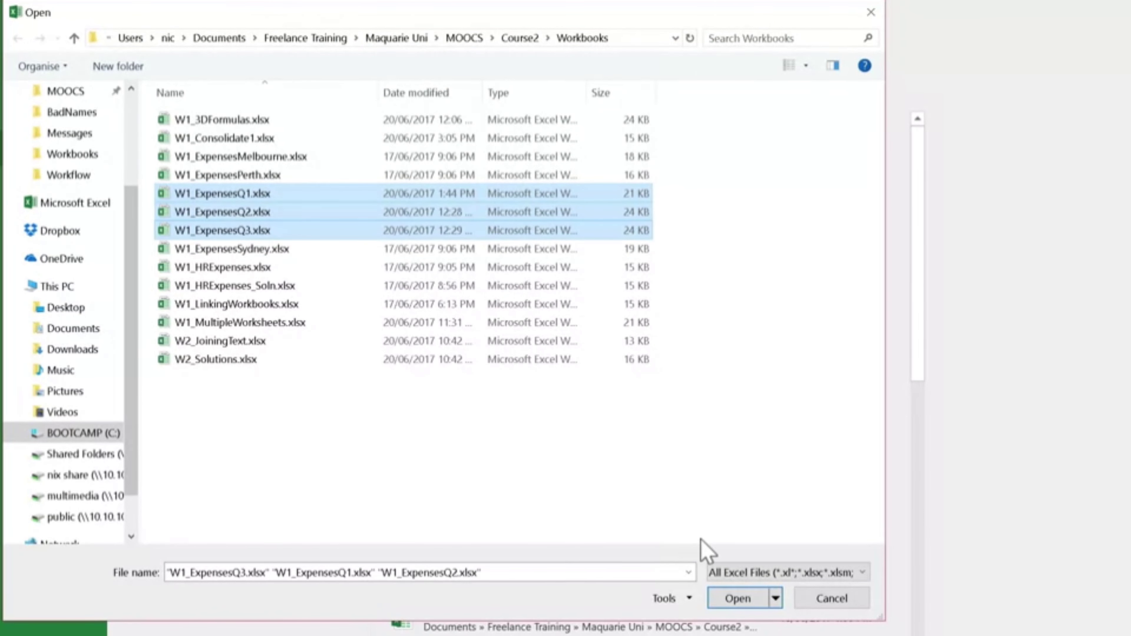
pyautogui.click(755, 605)
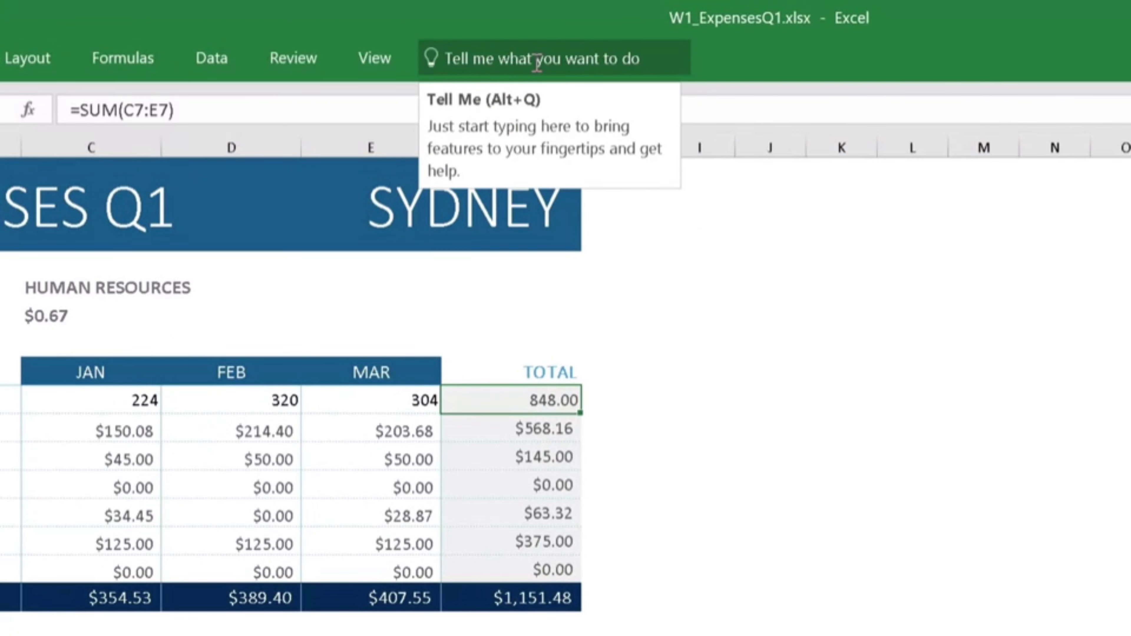
# Arrange all open workbook windows in a tiled layout.
pyautogui.click(537, 62)
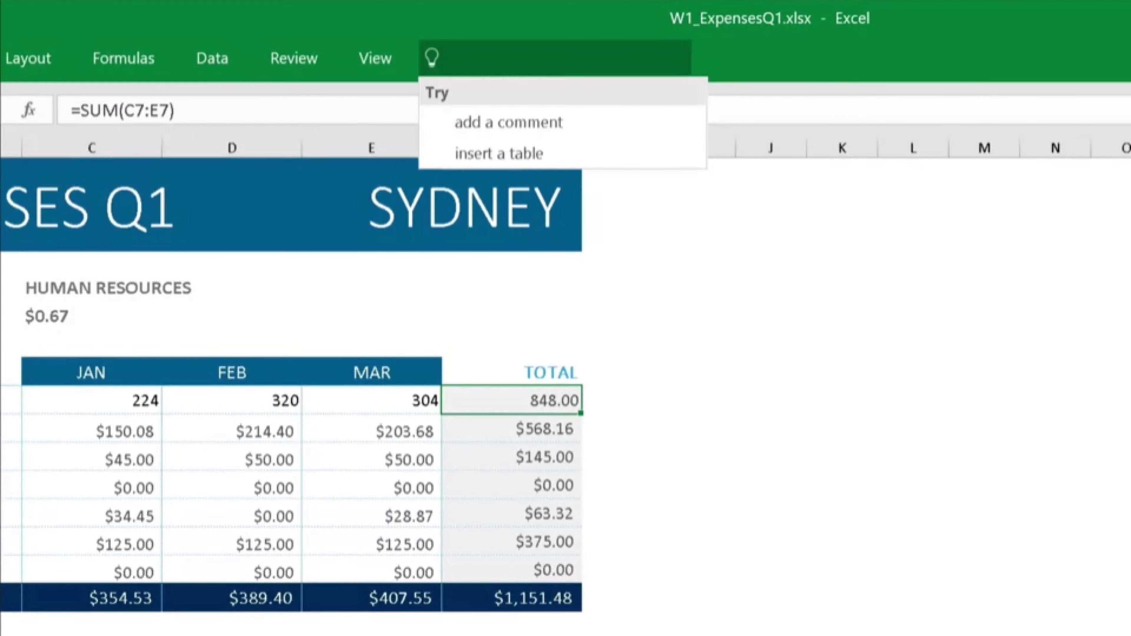
pyautogui.write('arrange')
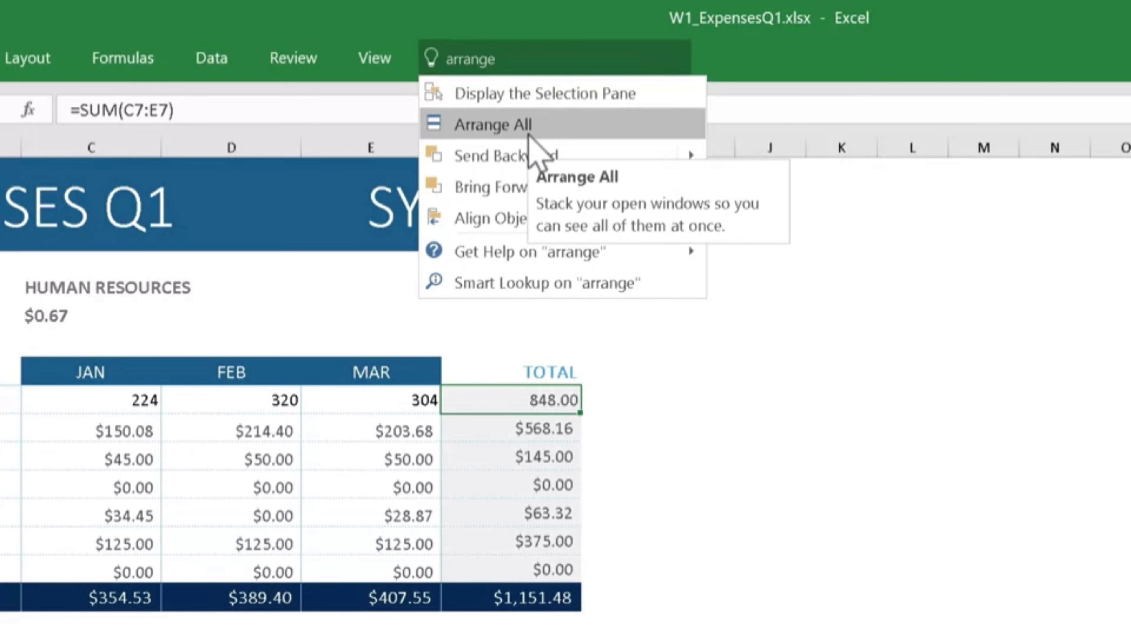
pyautogui.click(511, 127)
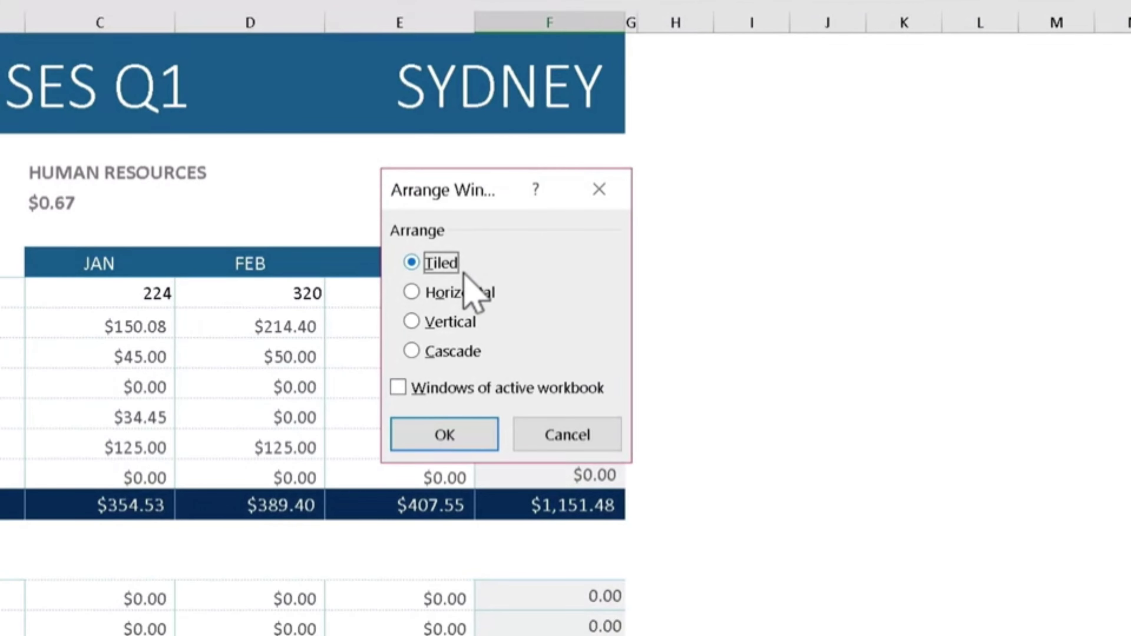
pyautogui.click(474, 435)
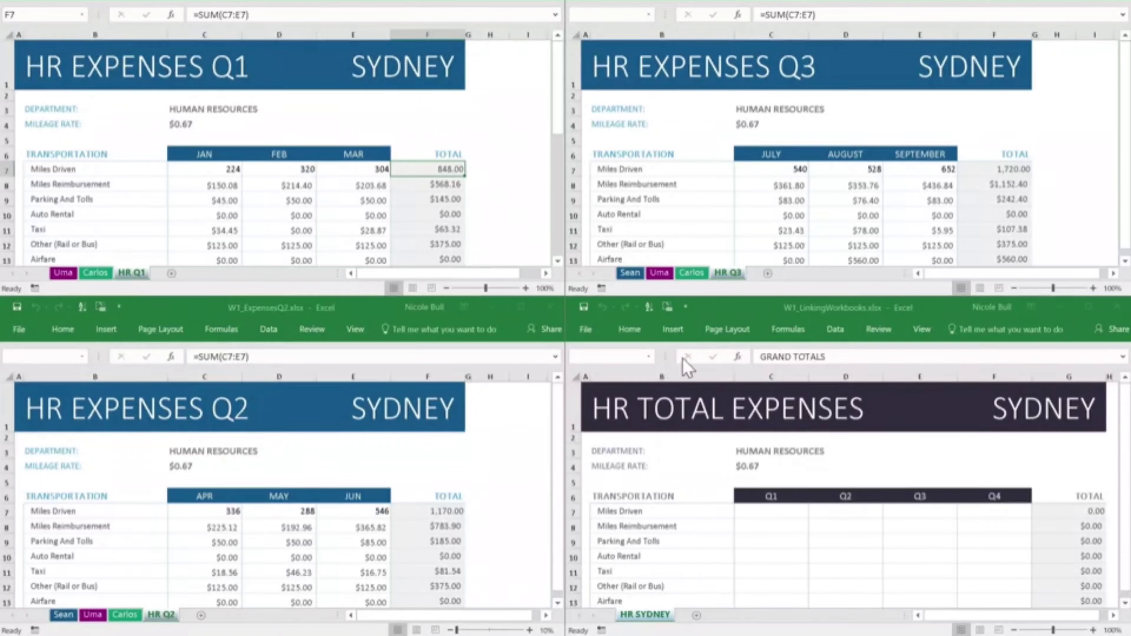
# Link the Q1 Miles Driven cell C7 in HR Total Expenses to F7 of HR Q1 in W1_ExpensesQ1.xlsx, using a relative reference.
pyautogui.click(777, 511)
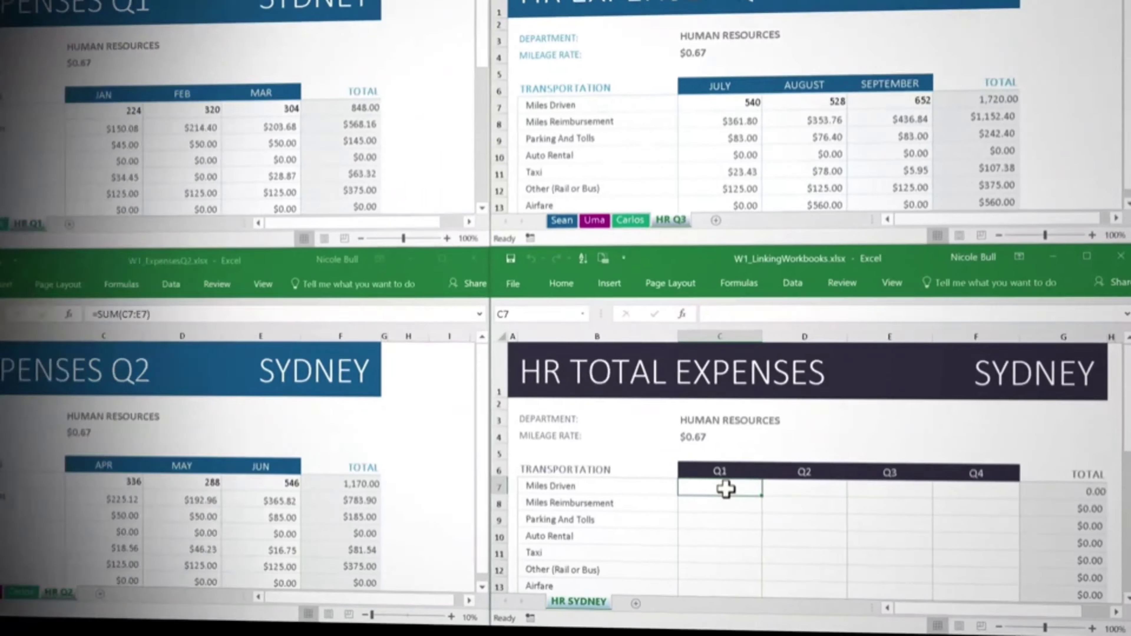
pyautogui.write('=')
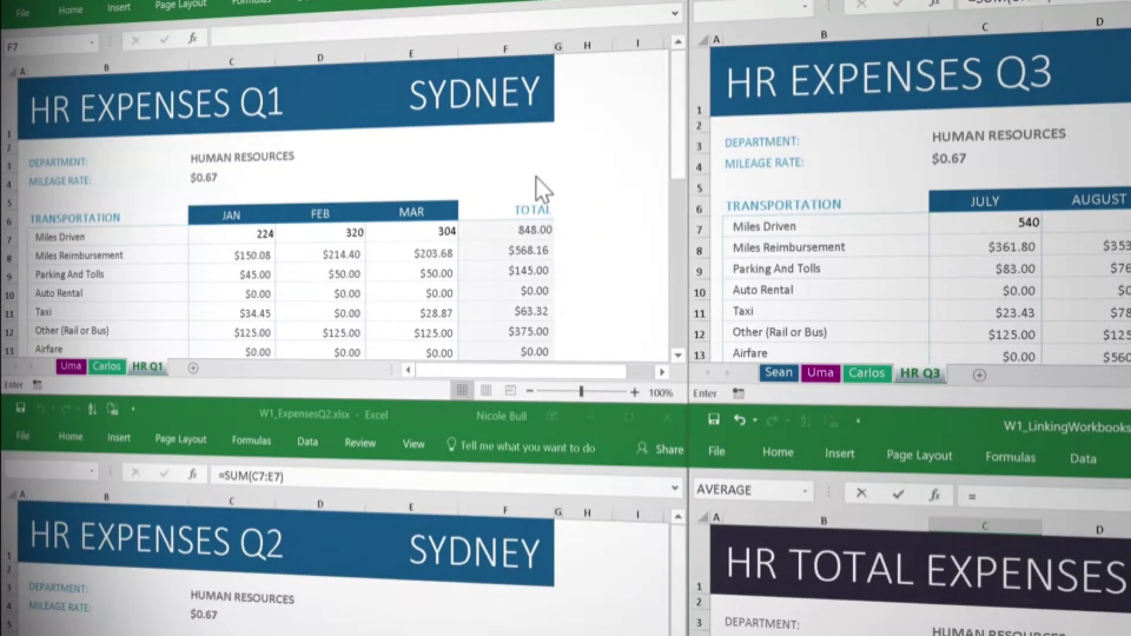
pyautogui.click(525, 230)
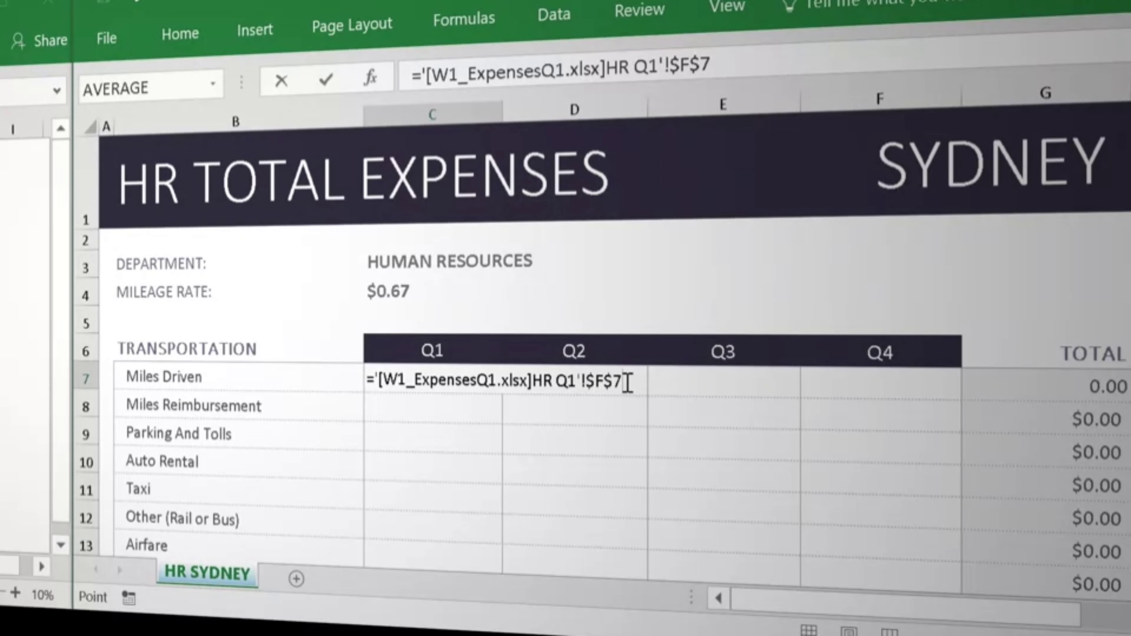
pyautogui.press('F4')
pyautogui.press('F4')
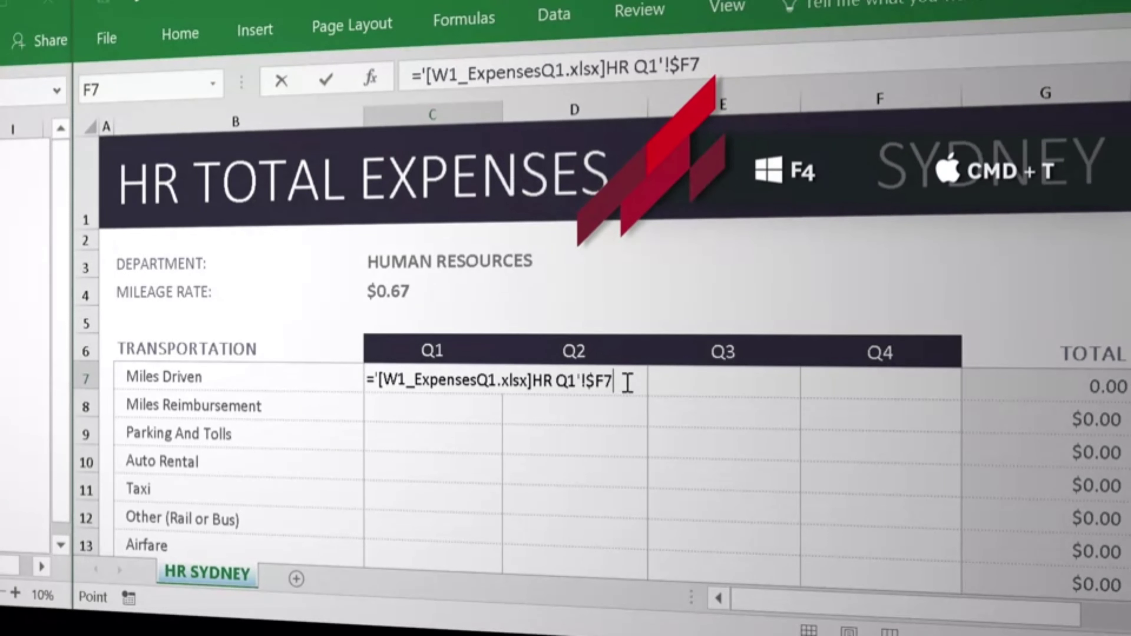
pyautogui.press('F4')
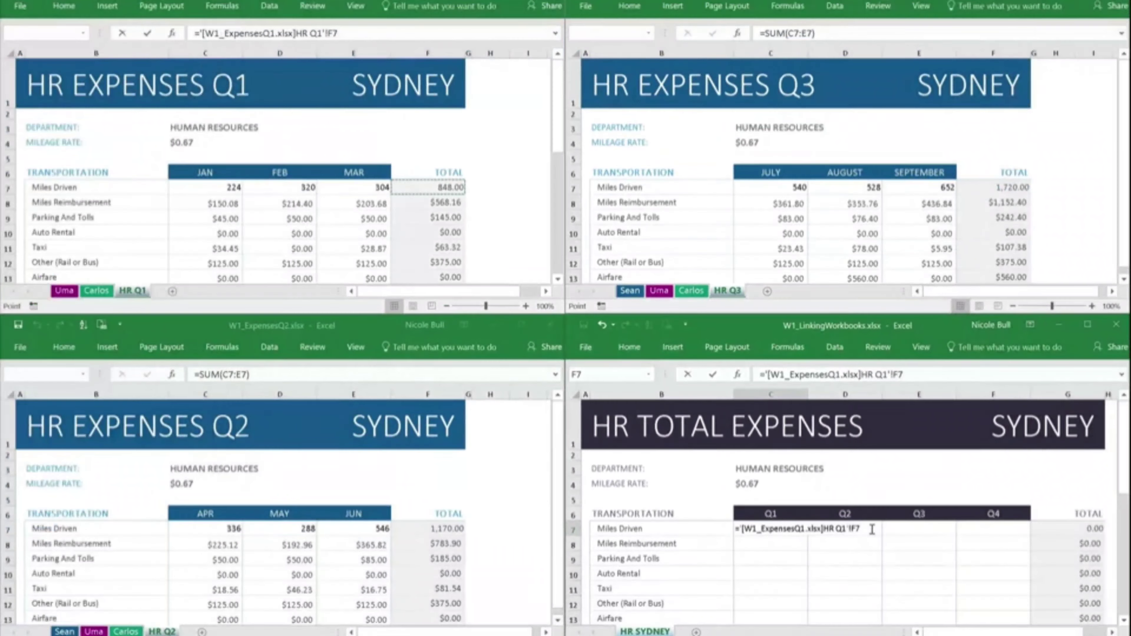
pyautogui.press('Tab')
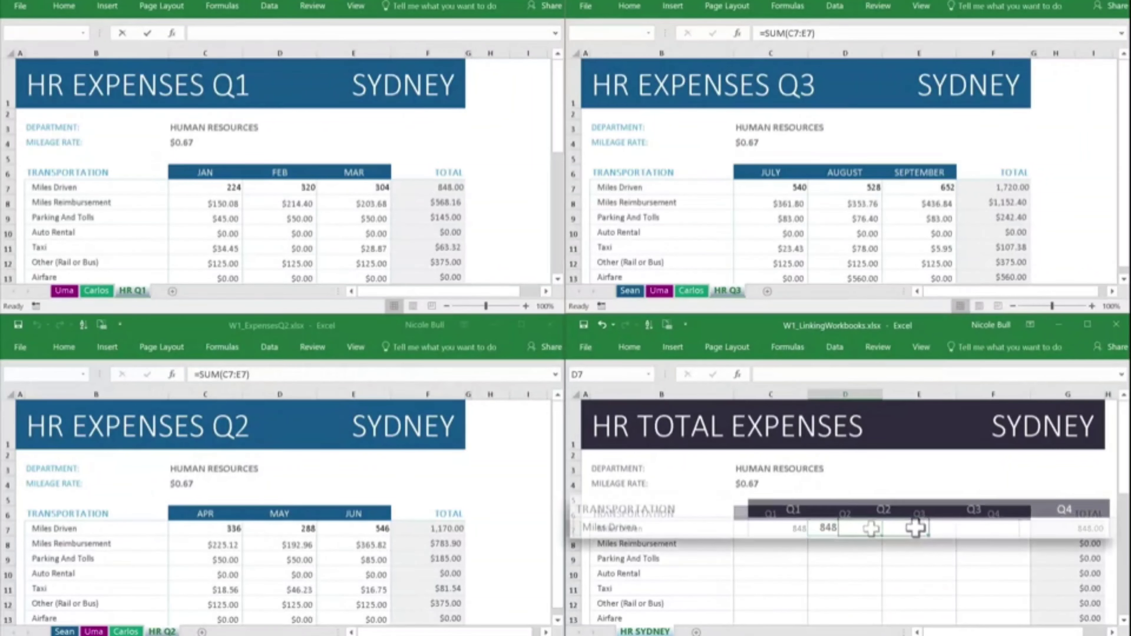
# Link the Q2 Miles Driven cell D7 in HR Total Expenses to F7 of HR Q2 in W1_ExpensesQ2.xlsx, using a relative reference.
pyautogui.write('=')
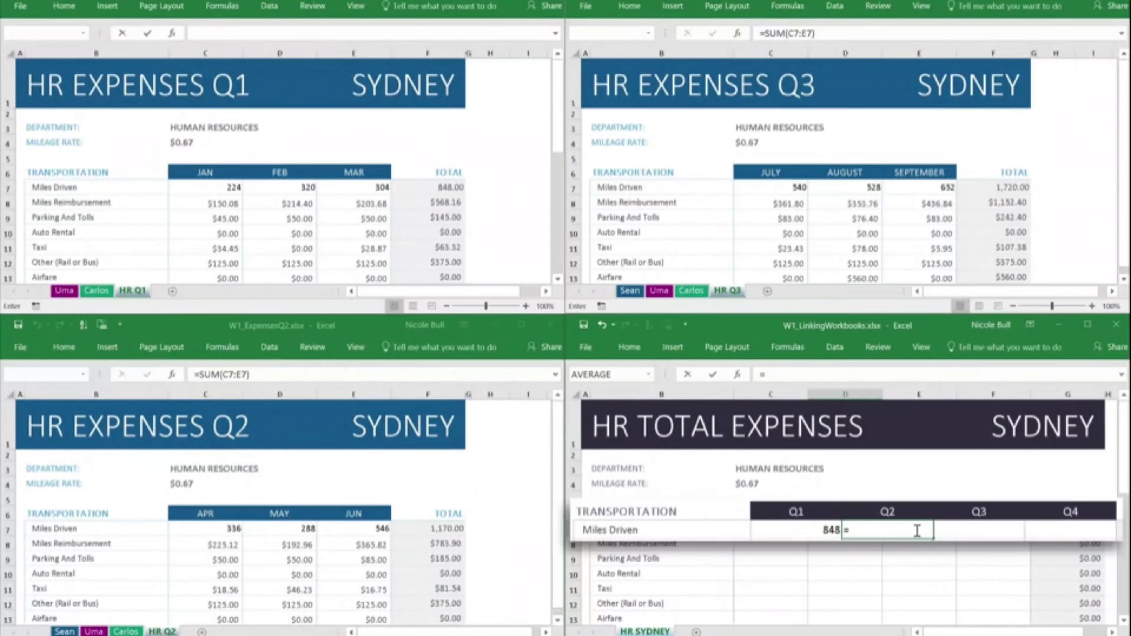
pyautogui.click(455, 528)
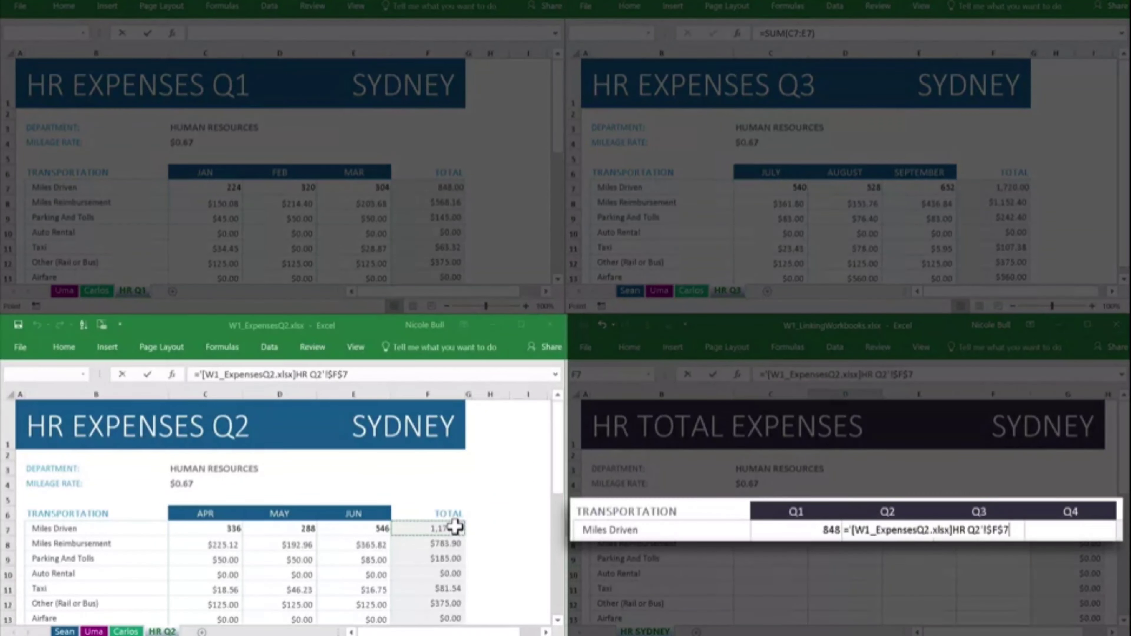
pyautogui.press('F4')
pyautogui.press('F4')
pyautogui.press('F4')
pyautogui.press('Tab')
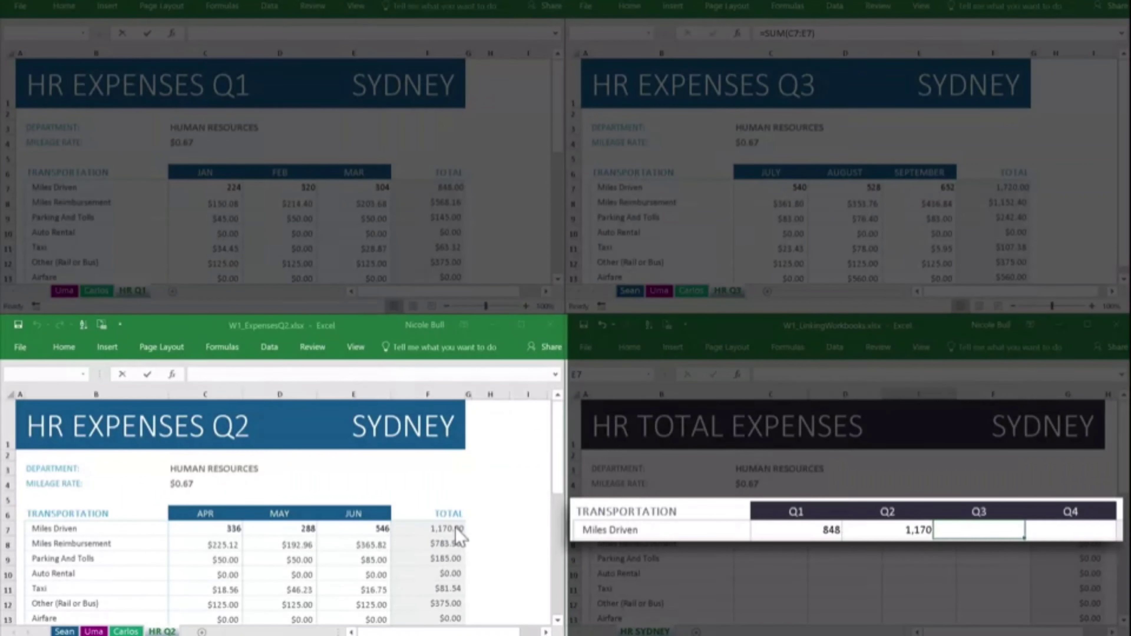
# Link the Q3 Miles Driven cell E7 in HR Total Expenses to F7 of HR Q3 in W1_ExpensesQ3.xlsx, using a relative reference.
pyautogui.write('=')
pyautogui.click(697, 253)
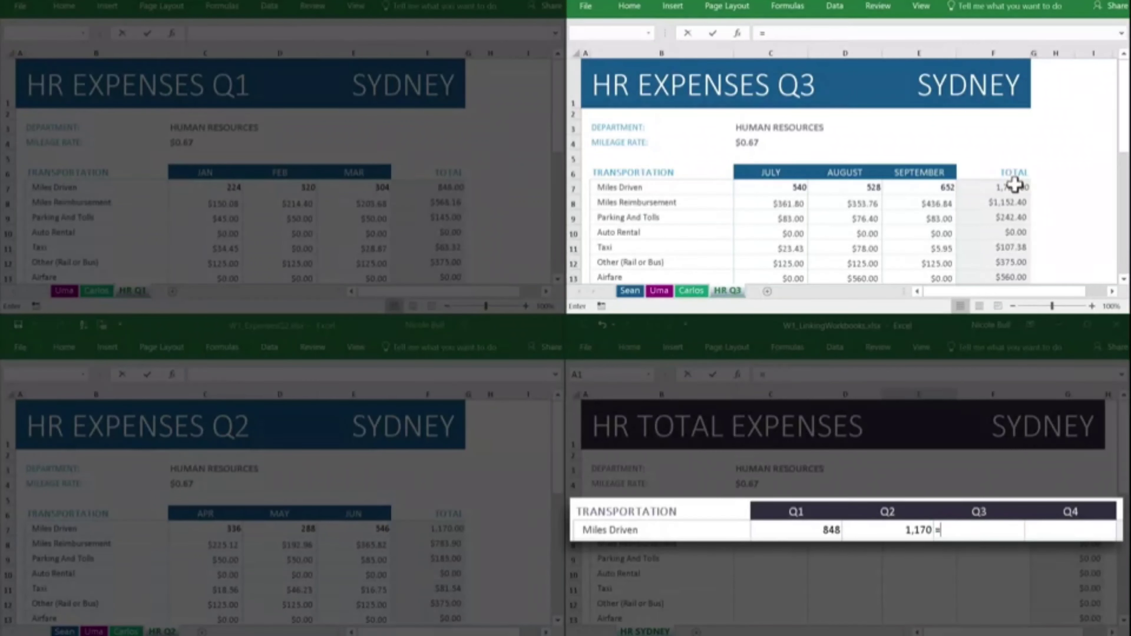
pyautogui.click(1014, 184)
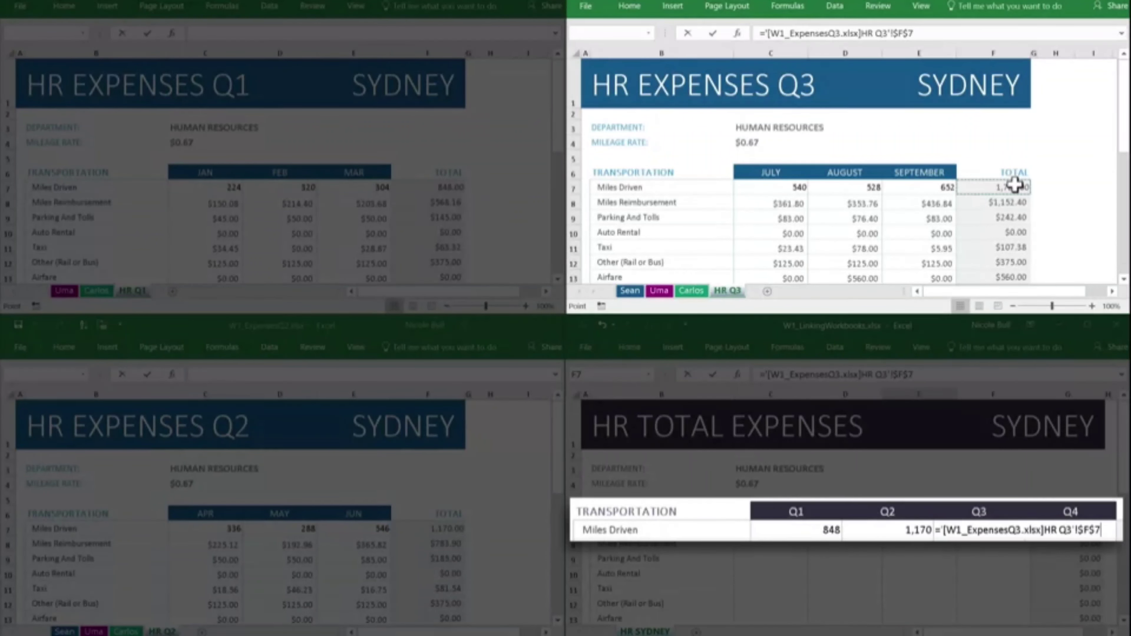
pyautogui.press('F4')
pyautogui.press('F4')
pyautogui.press('F4')
pyautogui.press('Return')
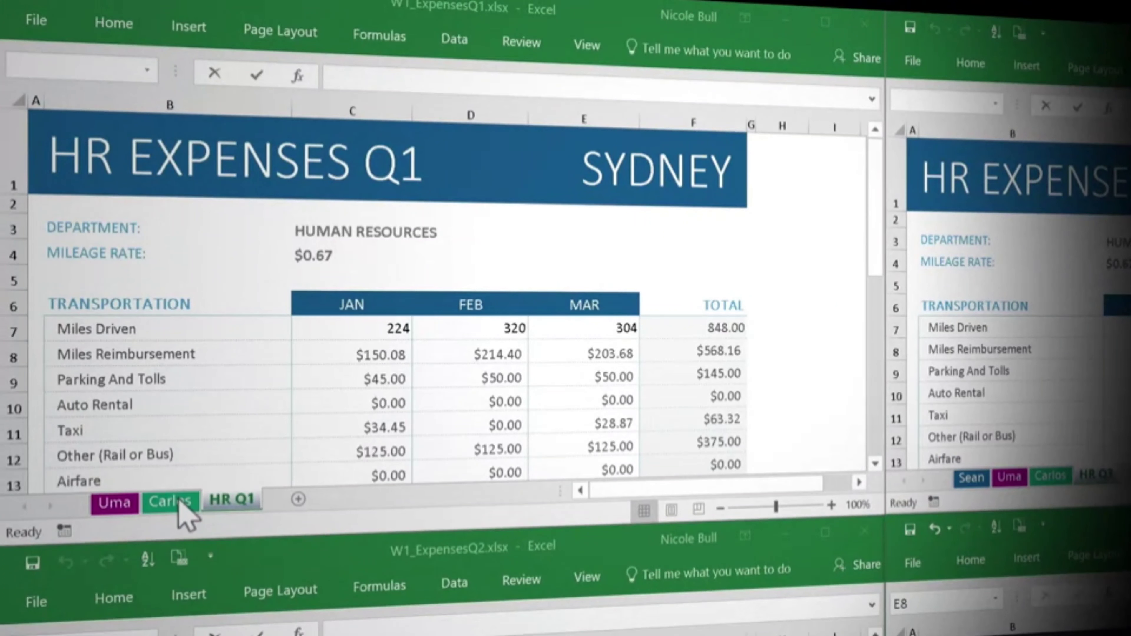
# Set the January Miles Driven value in C7 to 400 on the last staff sheet of W1_ExpensesQ1.xlsx to test the link.
pyautogui.click(180, 502)
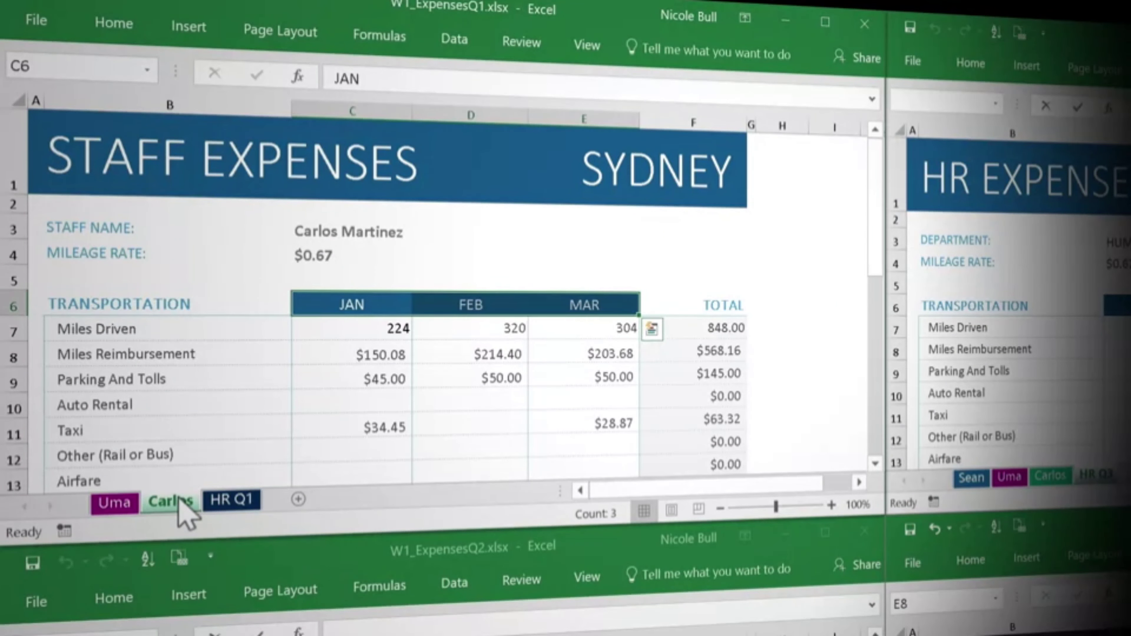
pyautogui.click(379, 329)
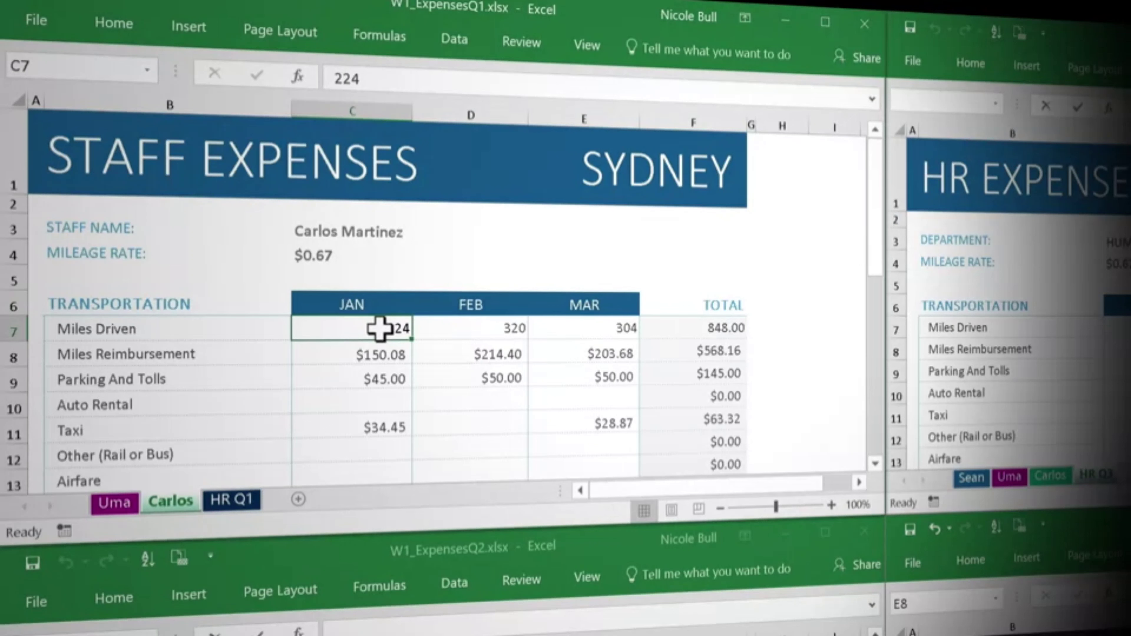
pyautogui.write('400')
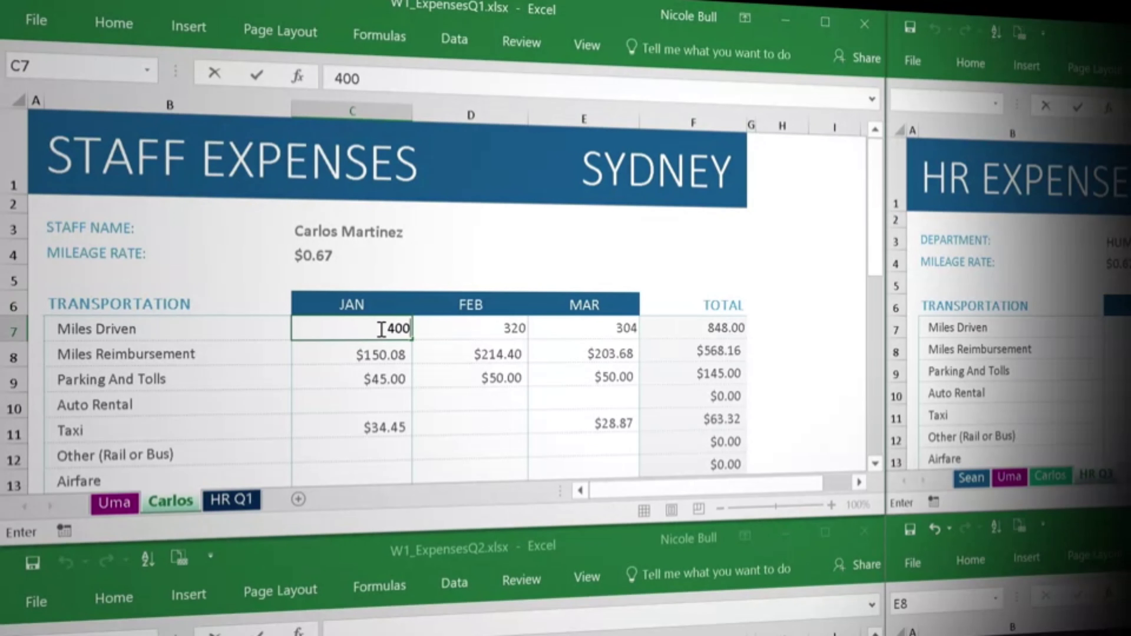
pyautogui.press('Return')
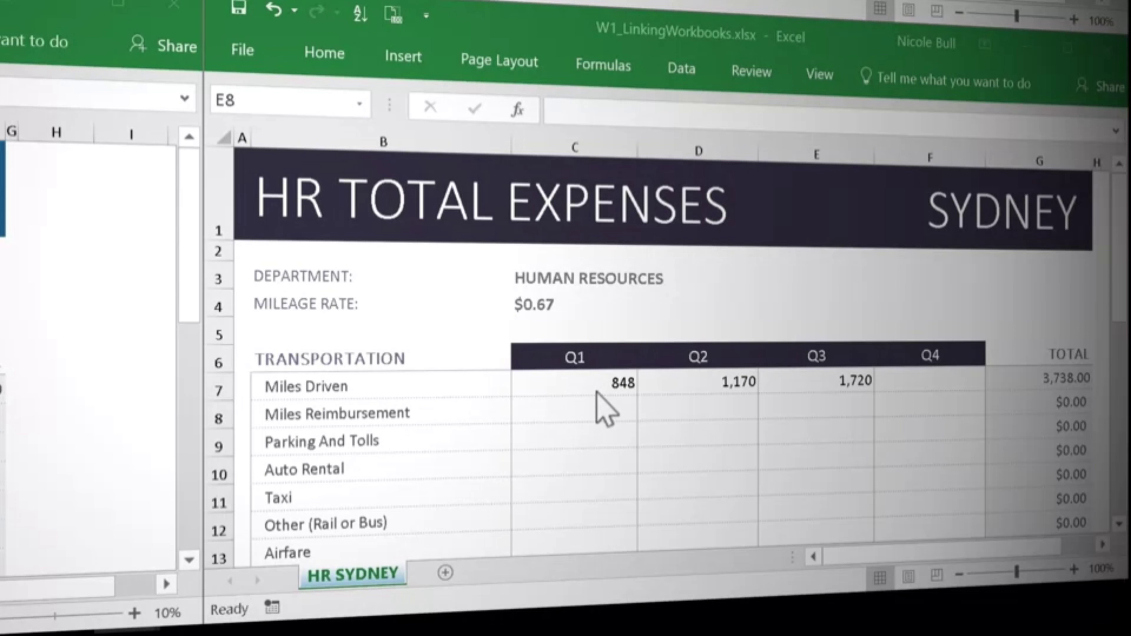
# Fill the Miles Driven links in C7:E7 of HR Total Expenses down through the Airfare row, covering C7:E13.
pyautogui.click(605, 384)
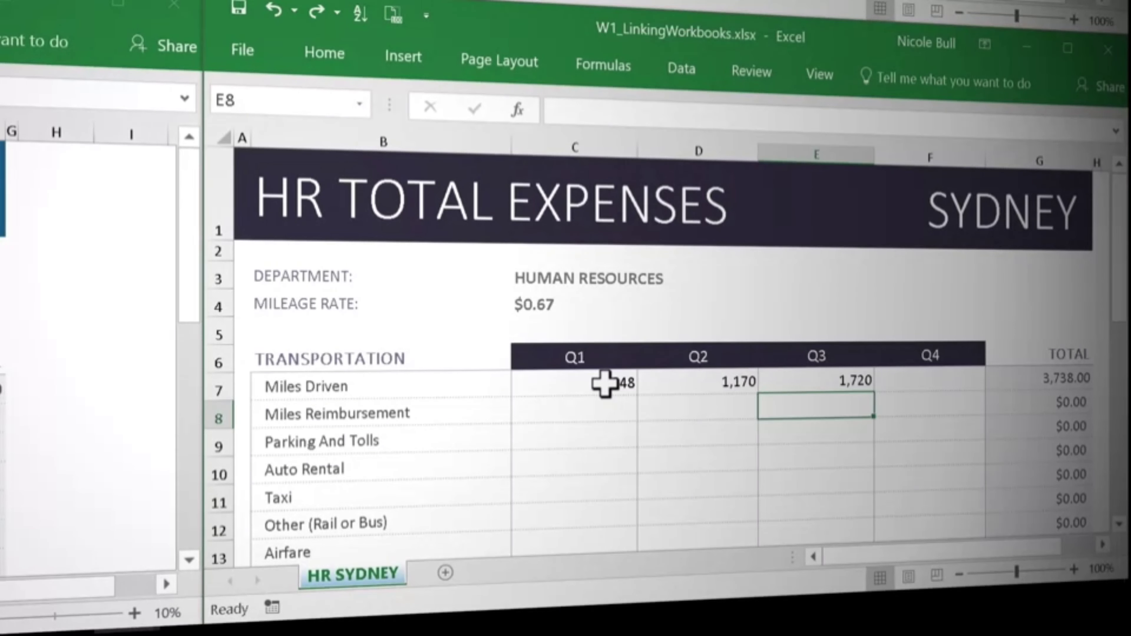
pyautogui.moveTo(605, 384); pyautogui.dragTo(868, 454)
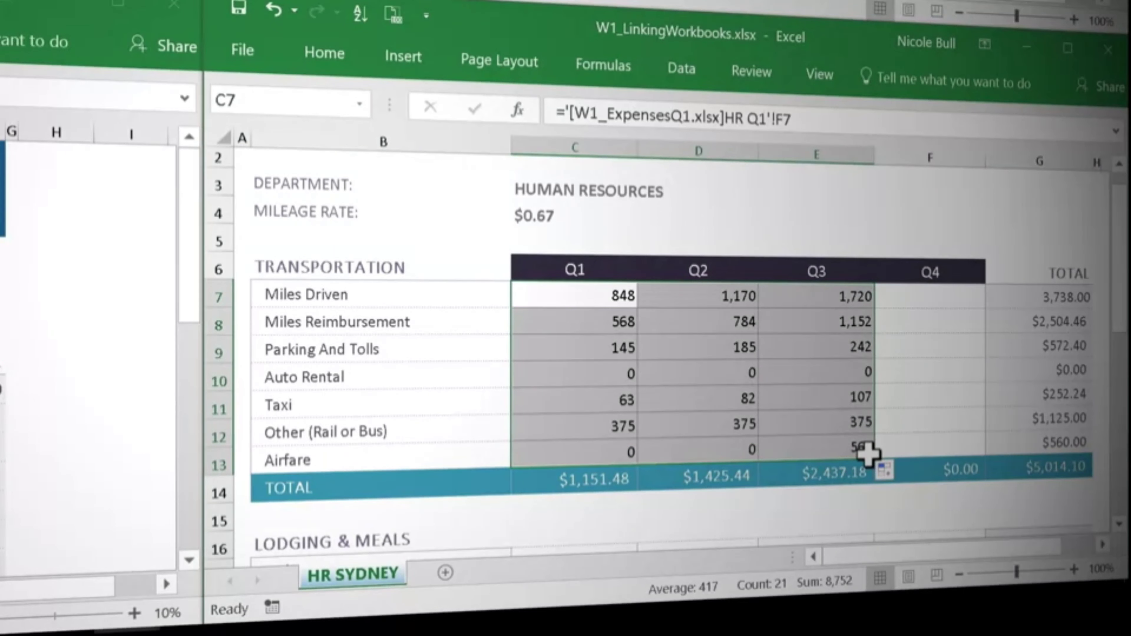
# Set the fill of the C7:E13 links to Fill Without Formatting and maximize the W1_LinkingWorkbooks.xlsx window.
pyautogui.click(903, 475)
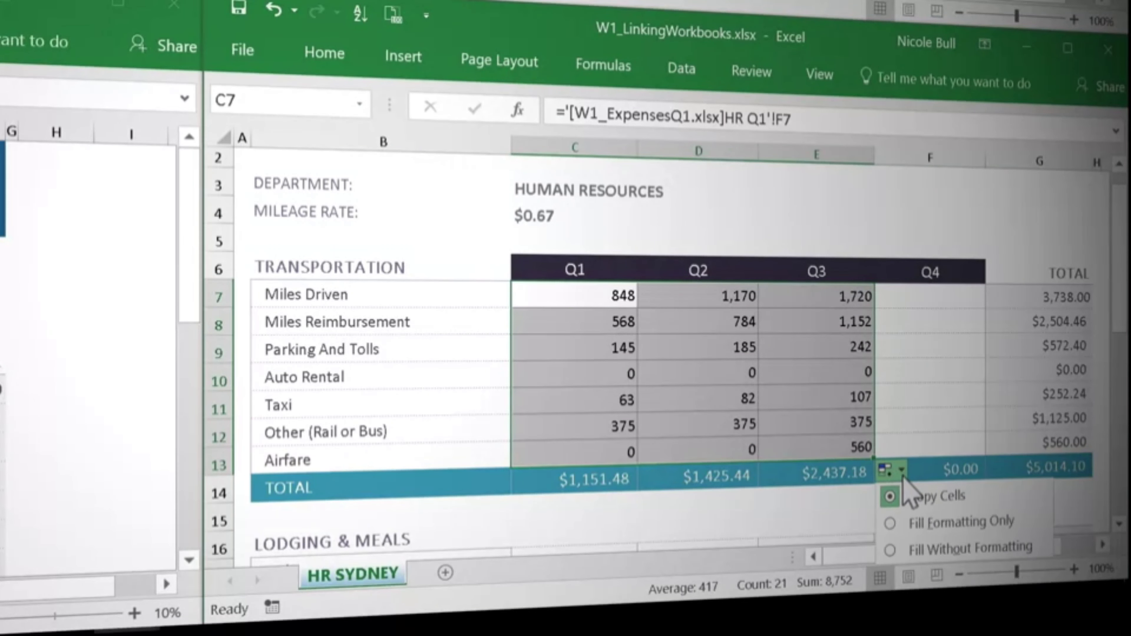
pyautogui.click(919, 550)
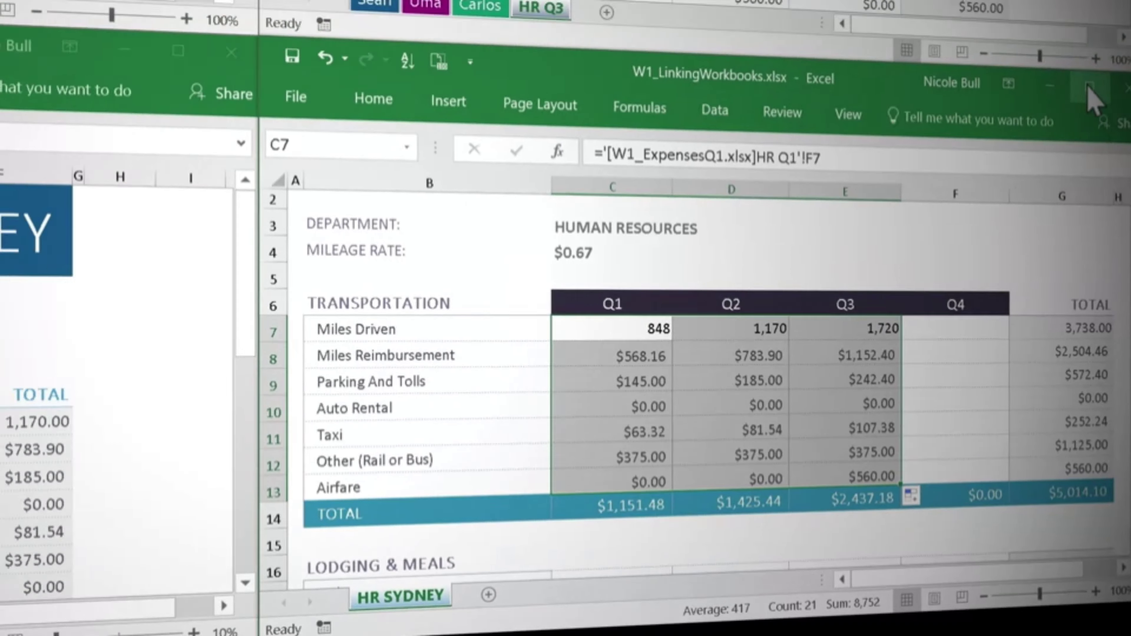
pyautogui.click(1087, 87)
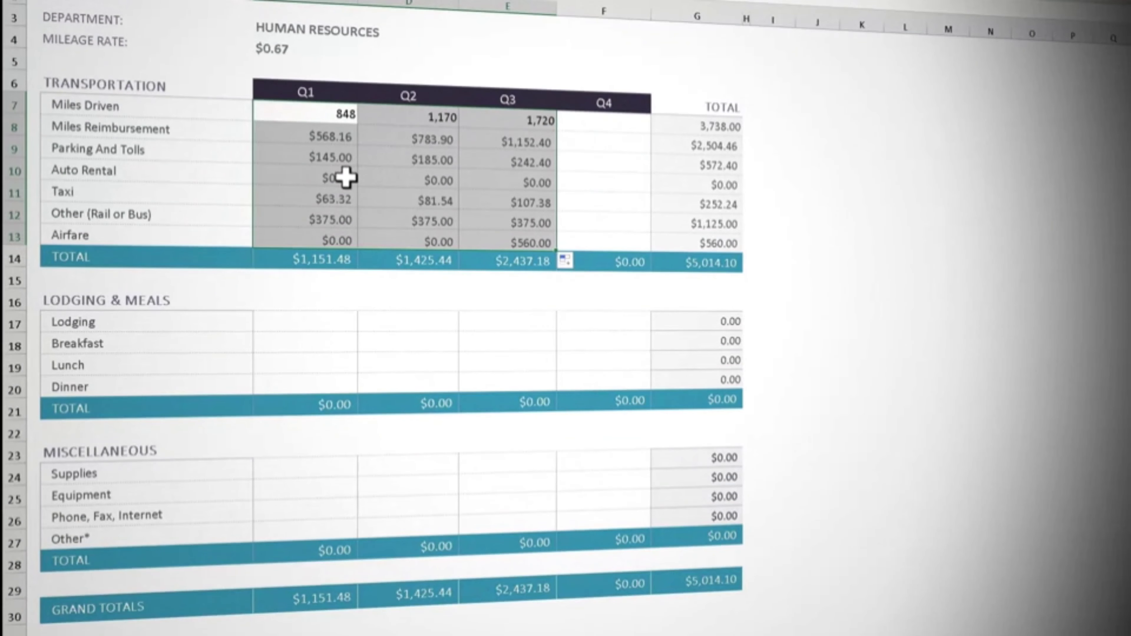
# Copy the links in C10:E13 to the Lodging & Meals rows starting at C17 and the Miscellaneous rows starting at C24.
pyautogui.click(269, 240)
pyautogui.moveTo(345, 177)
pyautogui.mouseDown()
pyautogui.moveTo(462, 208)
pyautogui.moveTo(511, 242)
pyautogui.mouseUp()
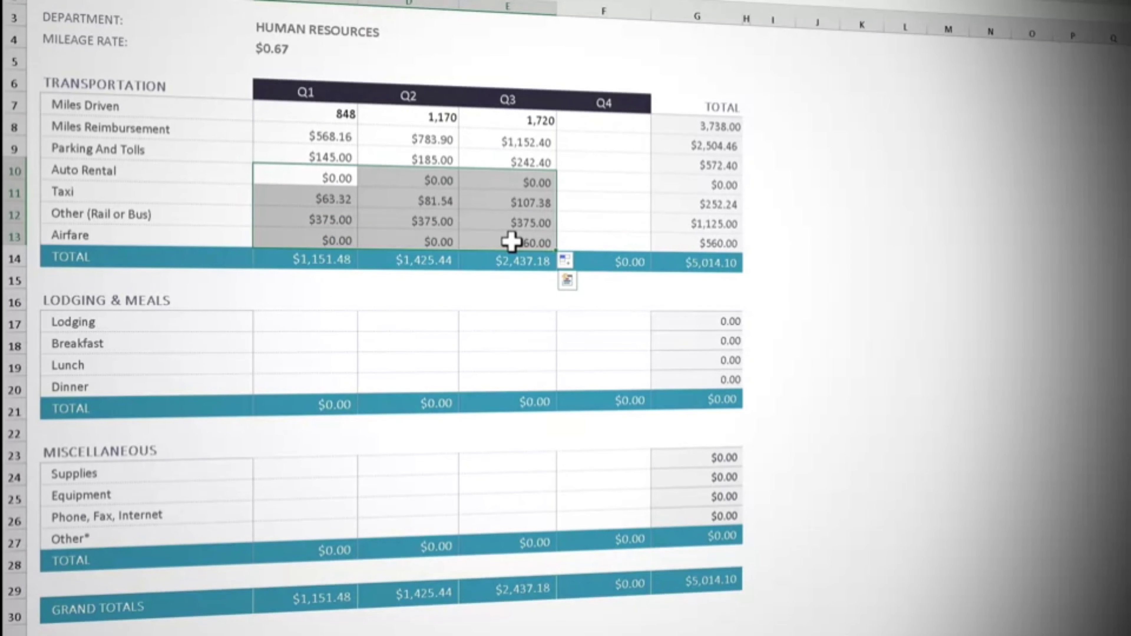
pyautogui.hotkey('ctrl', 'c')
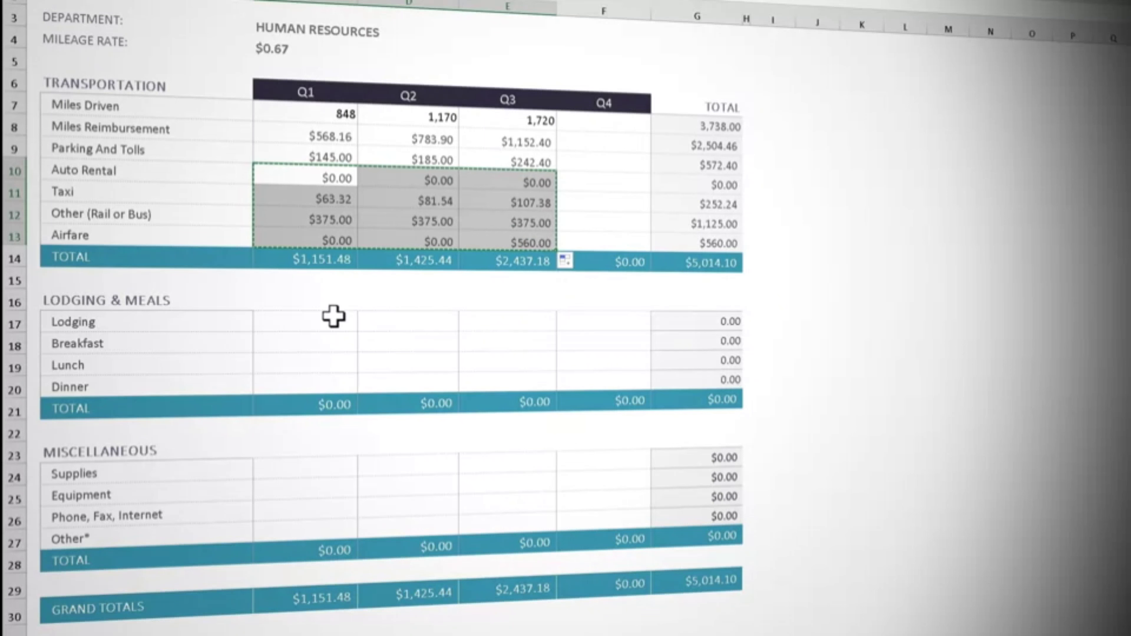
pyautogui.click(320, 322)
pyautogui.hotkey('ctrl', 'v')
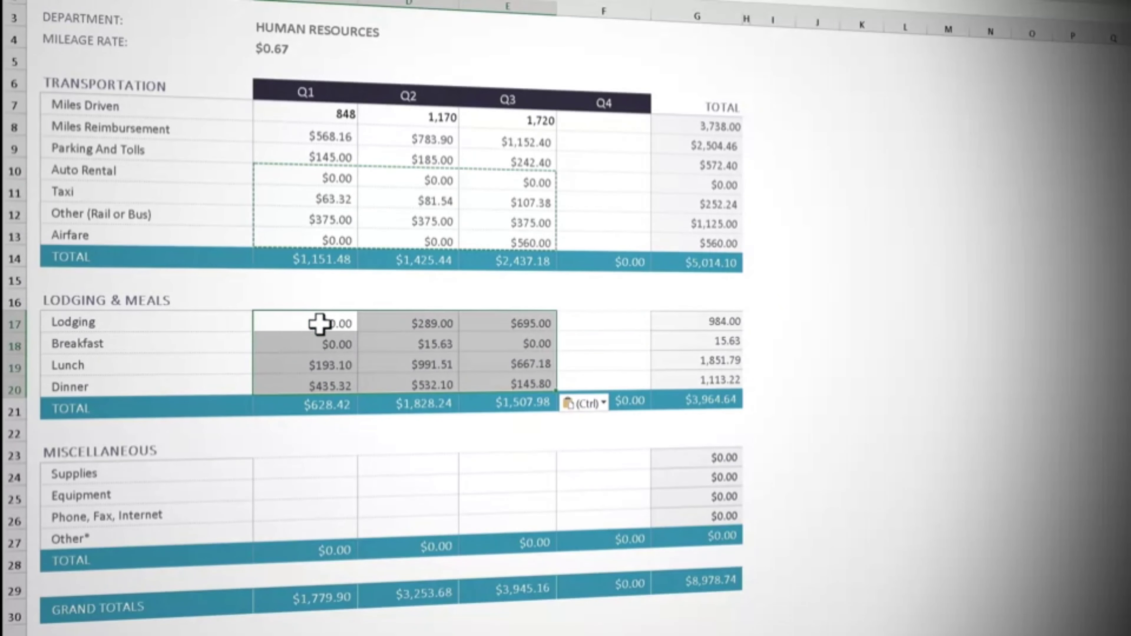
pyautogui.click(302, 475)
pyautogui.hotkey('ctrl', 'v')
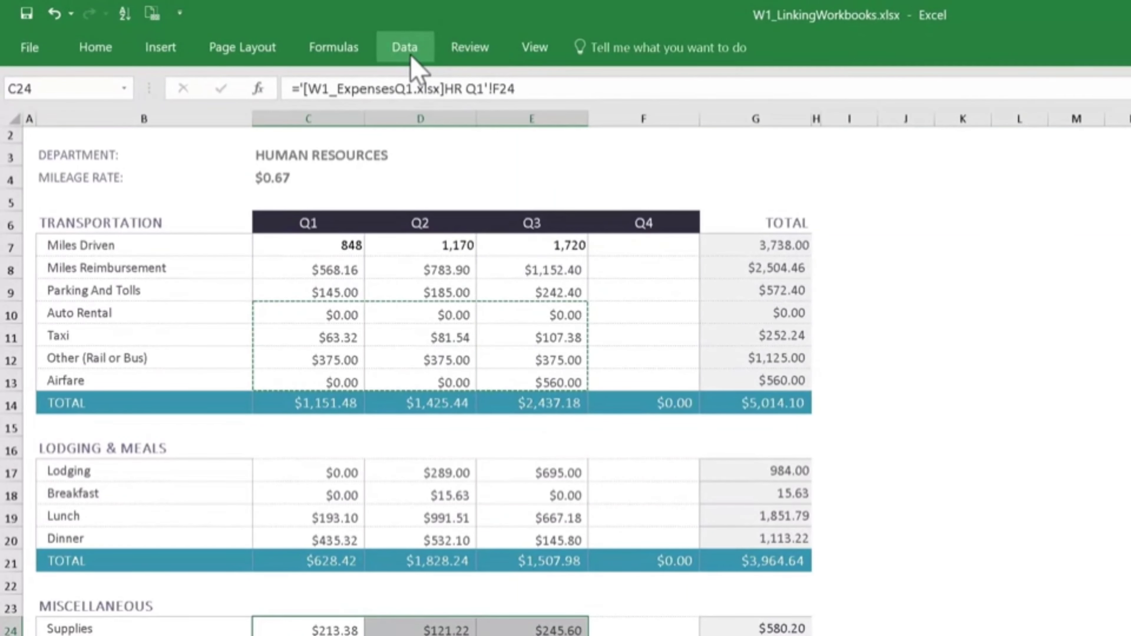
# Open the workbook's Edit Links dialog and look at the files offered as a replacement source for W1_ExpensesQ1.xlsx.
pyautogui.click(405, 47)
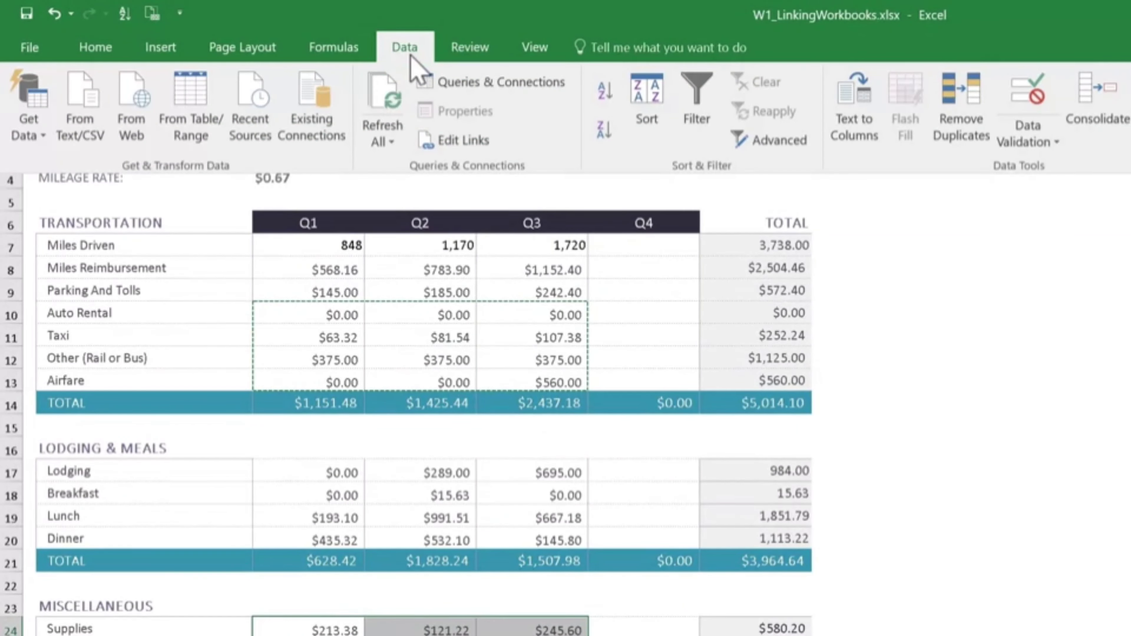
pyautogui.click(477, 142)
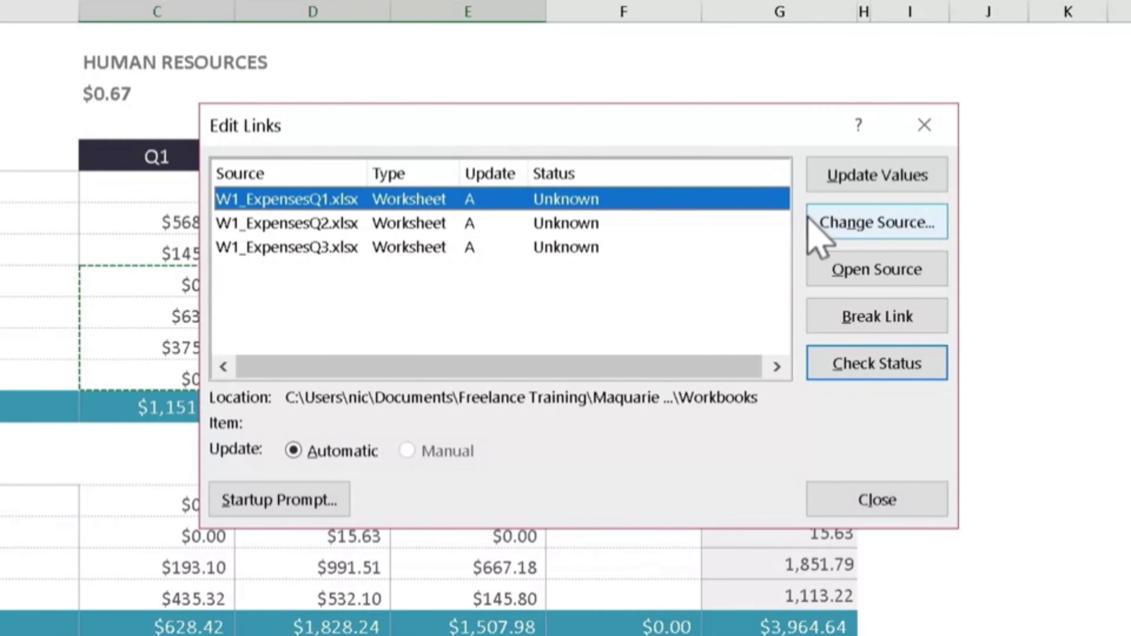
pyautogui.click(857, 221)
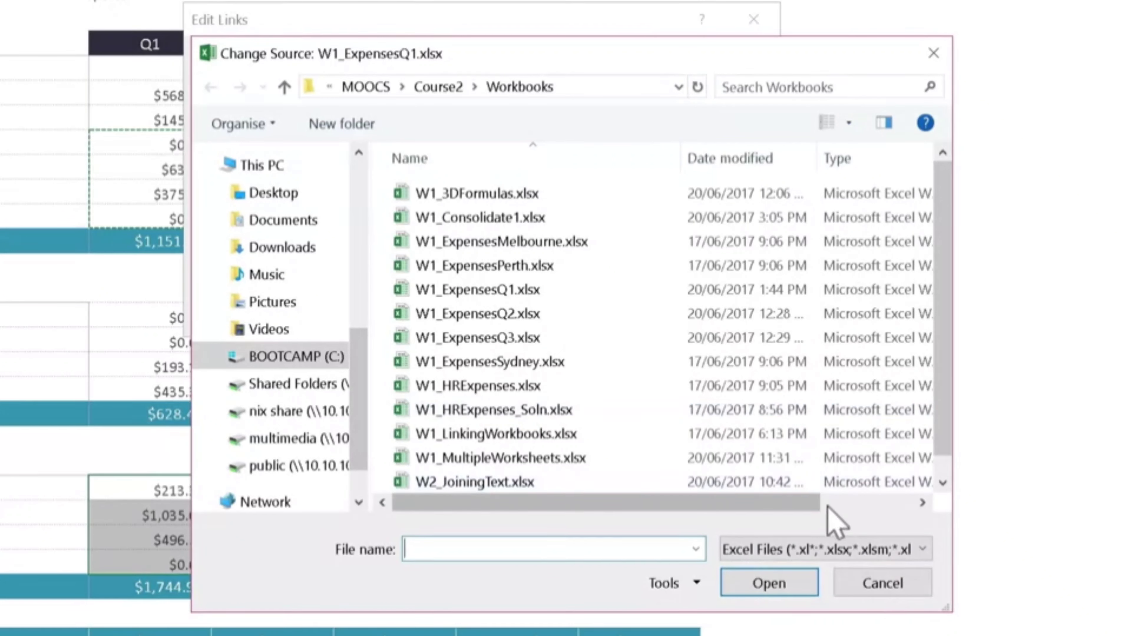
pyautogui.click(887, 585)
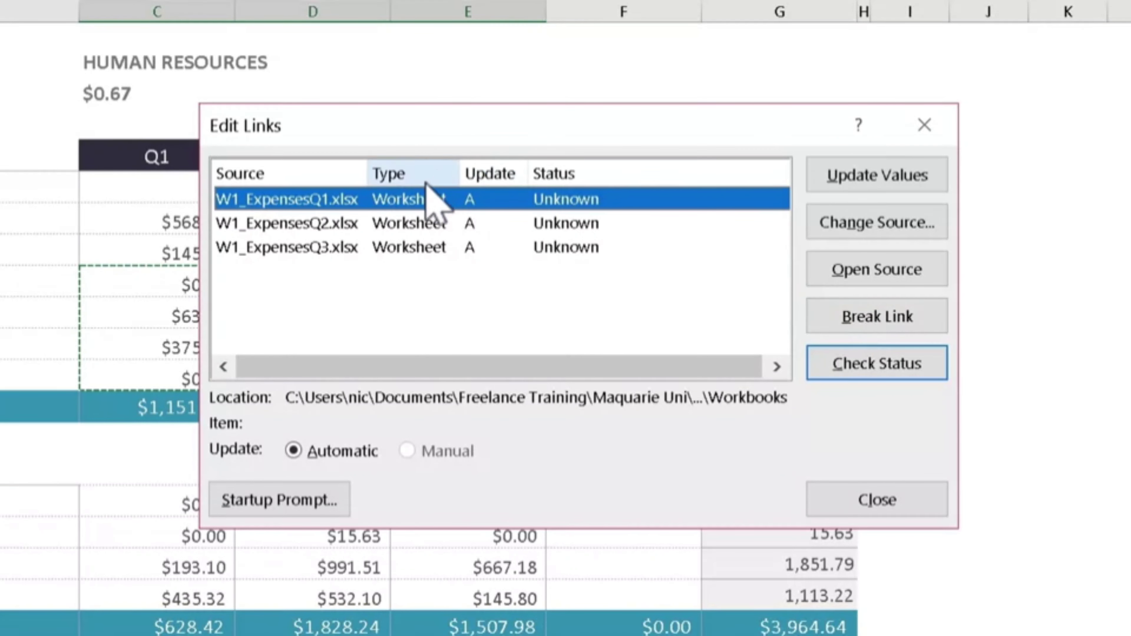
# Break the link to W1_ExpensesQ1.xlsx, close the Edit Links dialog and inspect the Q1 Miles Driven cell C7.
pyautogui.click(913, 318)
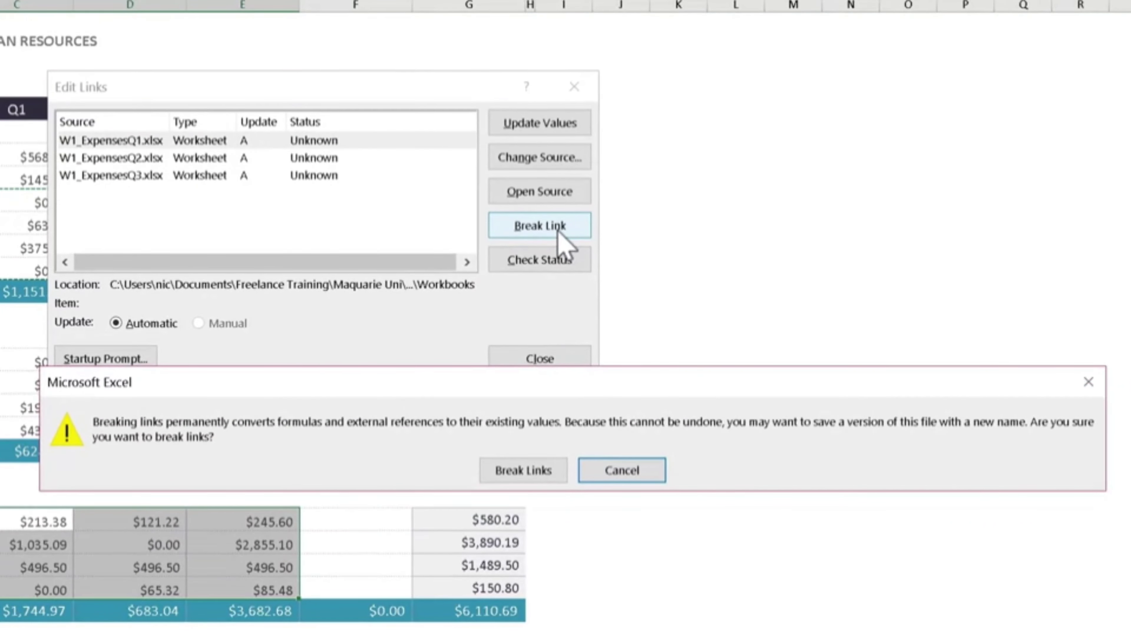
pyautogui.click(535, 473)
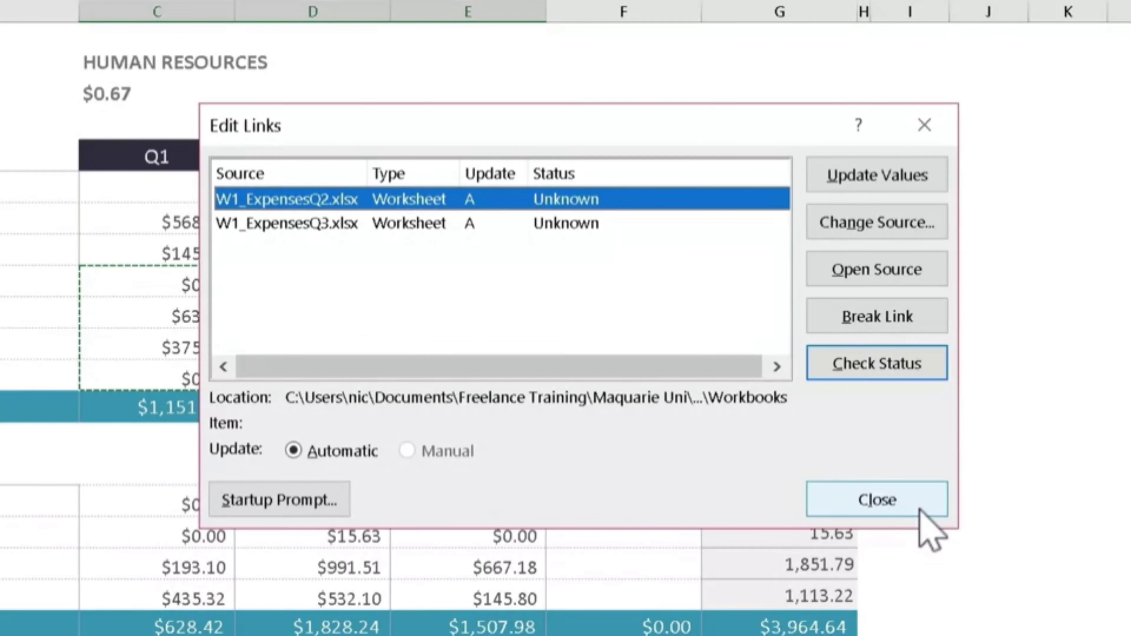
pyautogui.click(920, 510)
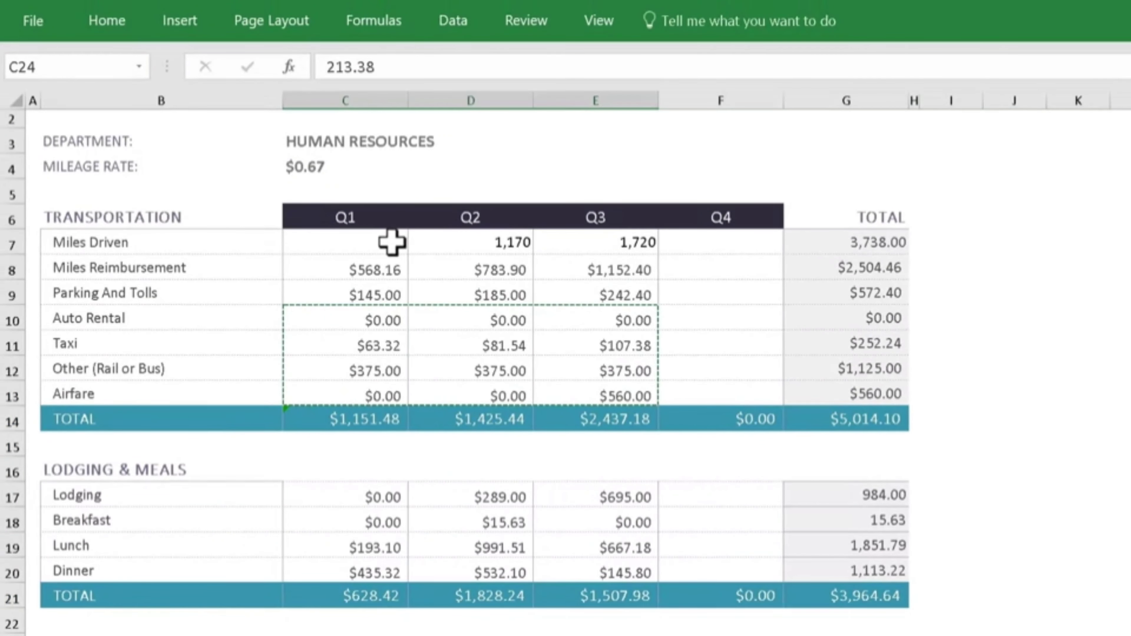
pyautogui.click(390, 242)
pyautogui.doubleClick(390, 242)
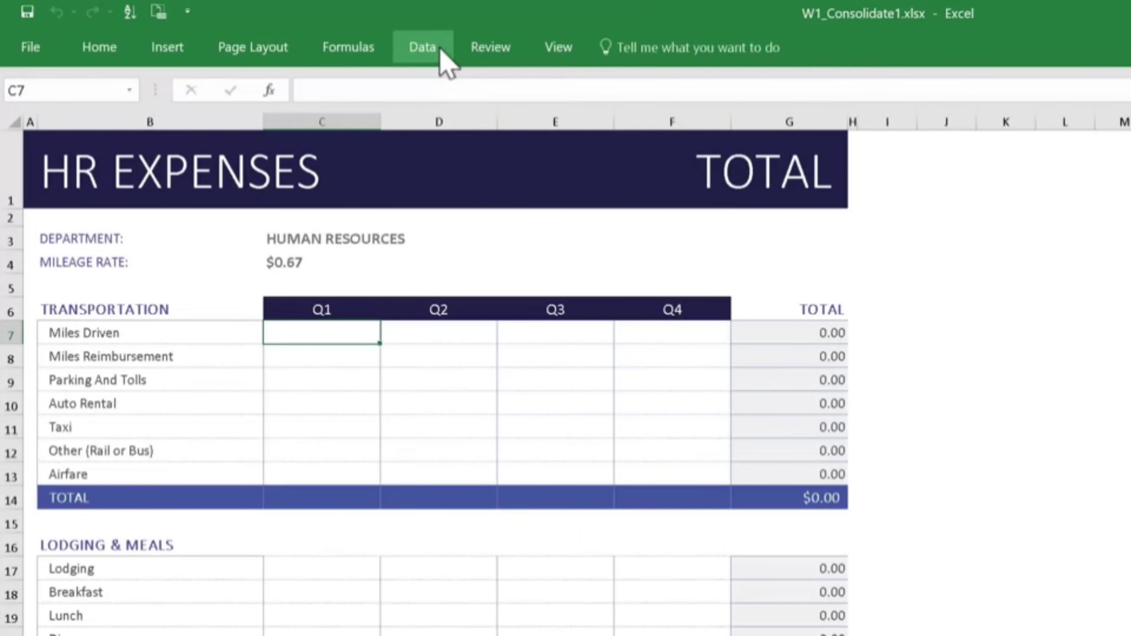
pyautogui.click(279, 31)
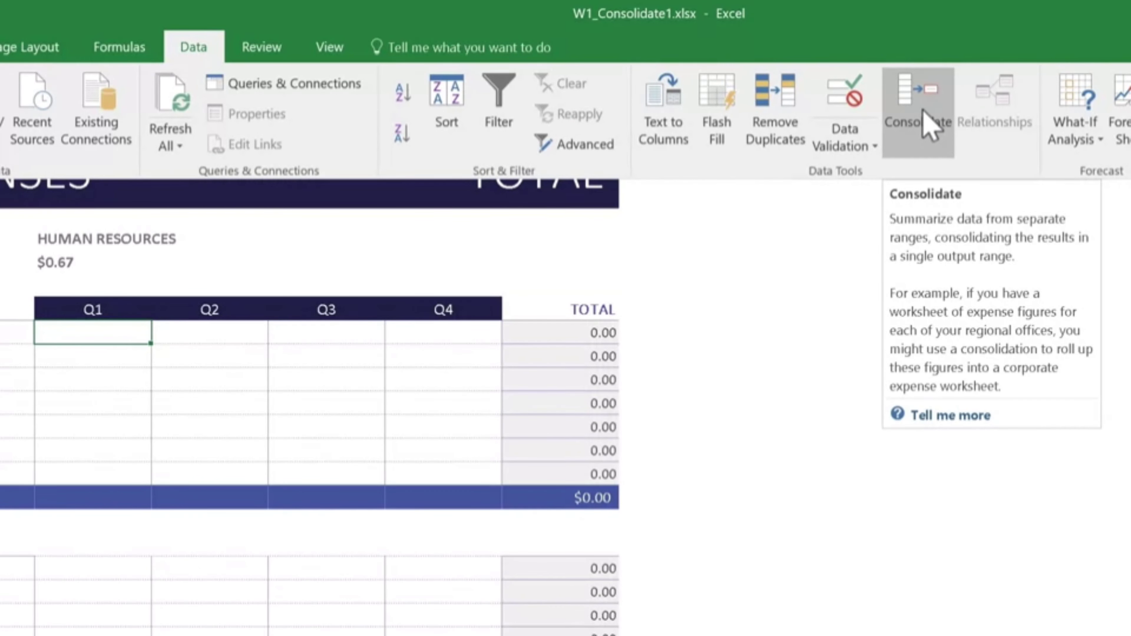
pyautogui.click(645, 241)
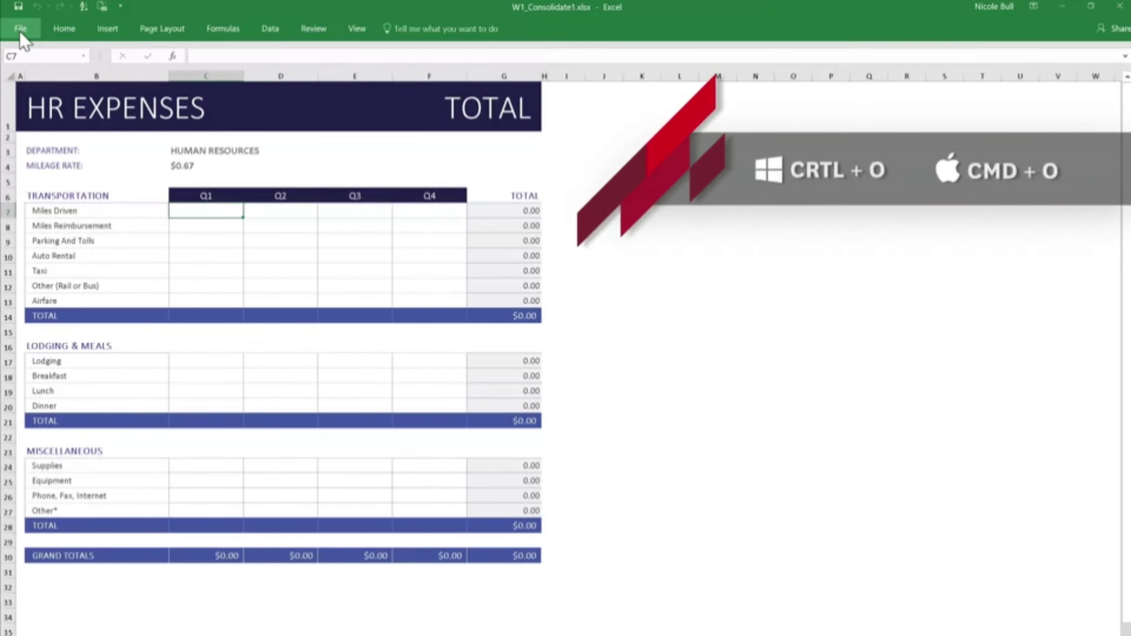
# Open W1_ExpensesMelbourne.xlsx, W1_ExpensesPerth.xlsx and W1_ExpensesSydney.xlsx together from the Workbooks folder.
pyautogui.hotkey('ctrl', 'o')
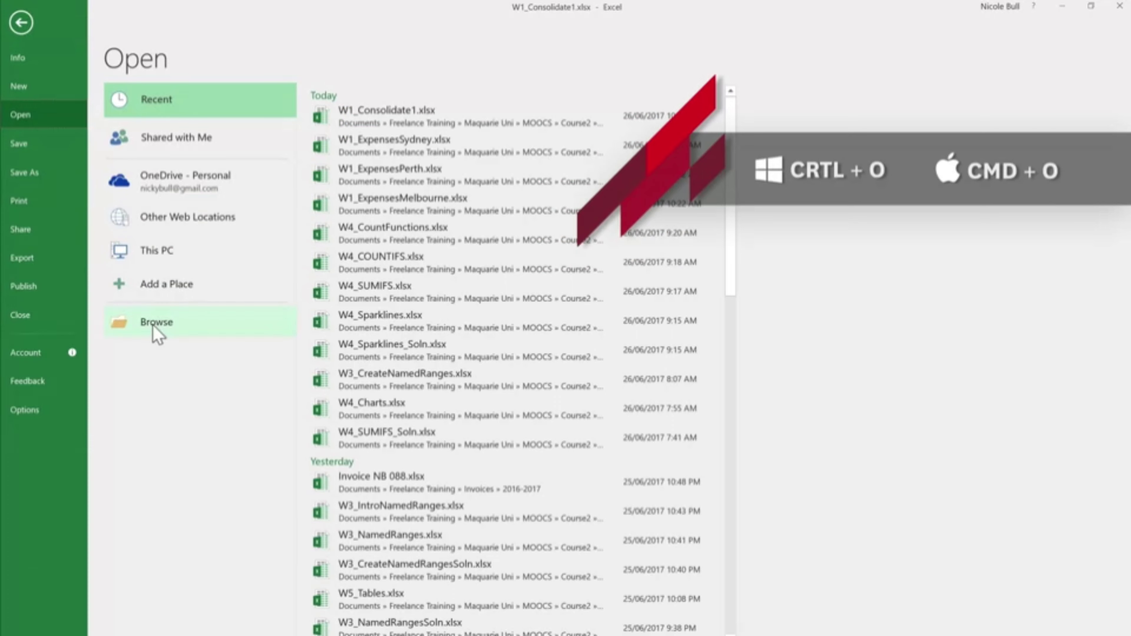
pyautogui.click(159, 327)
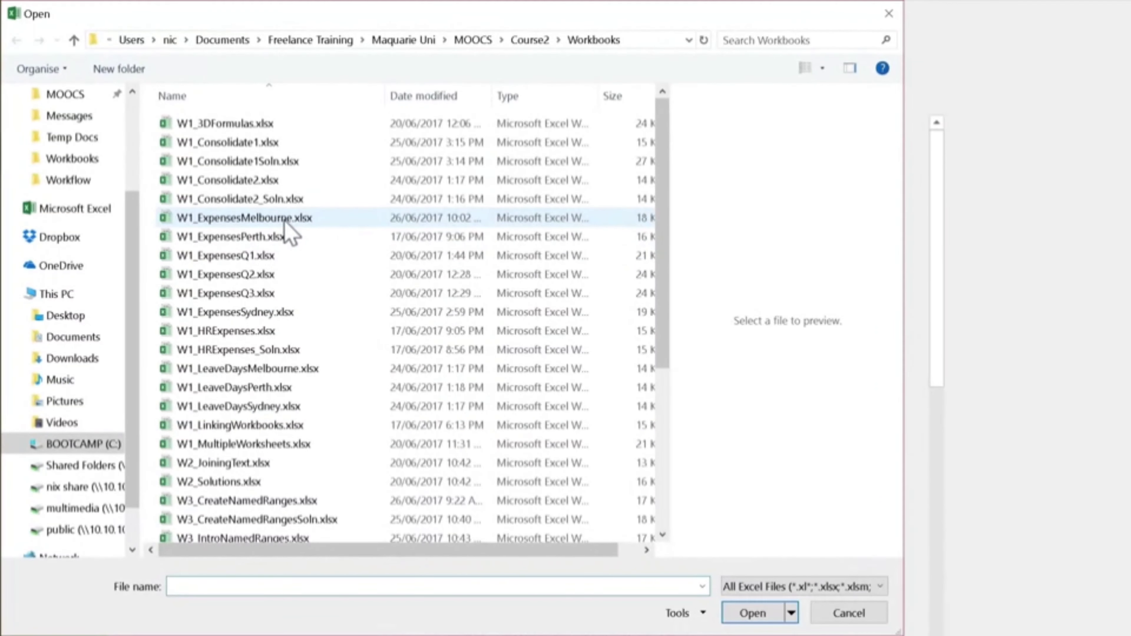
pyautogui.click(239, 179)
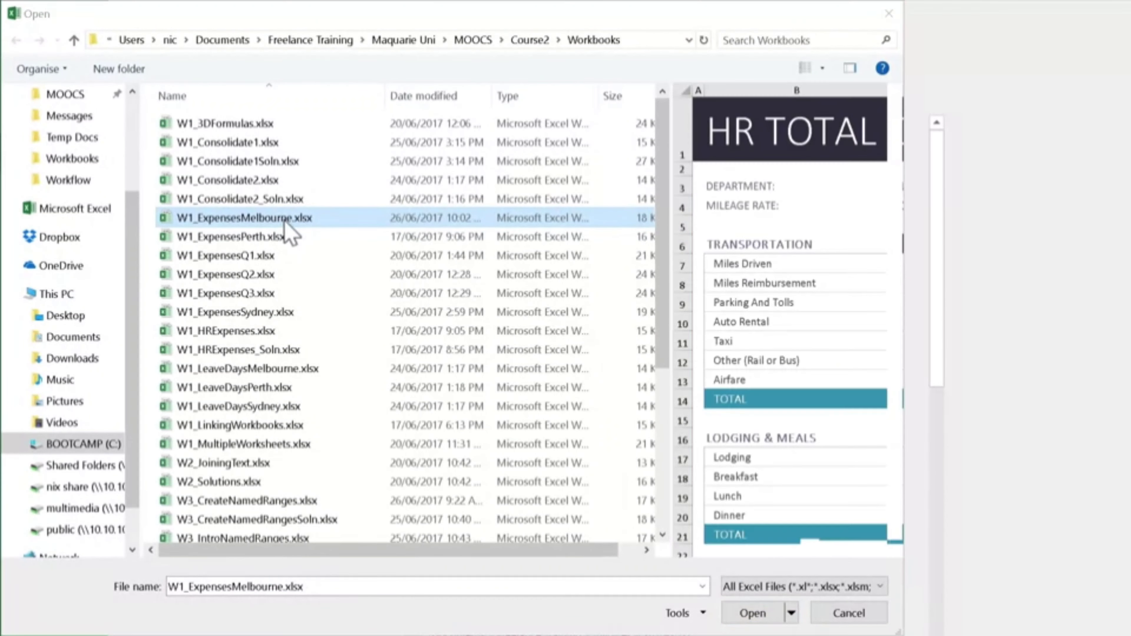
pyautogui.keyDown('ctrl'); pyautogui.click(271, 238); pyautogui.keyUp('ctrl')
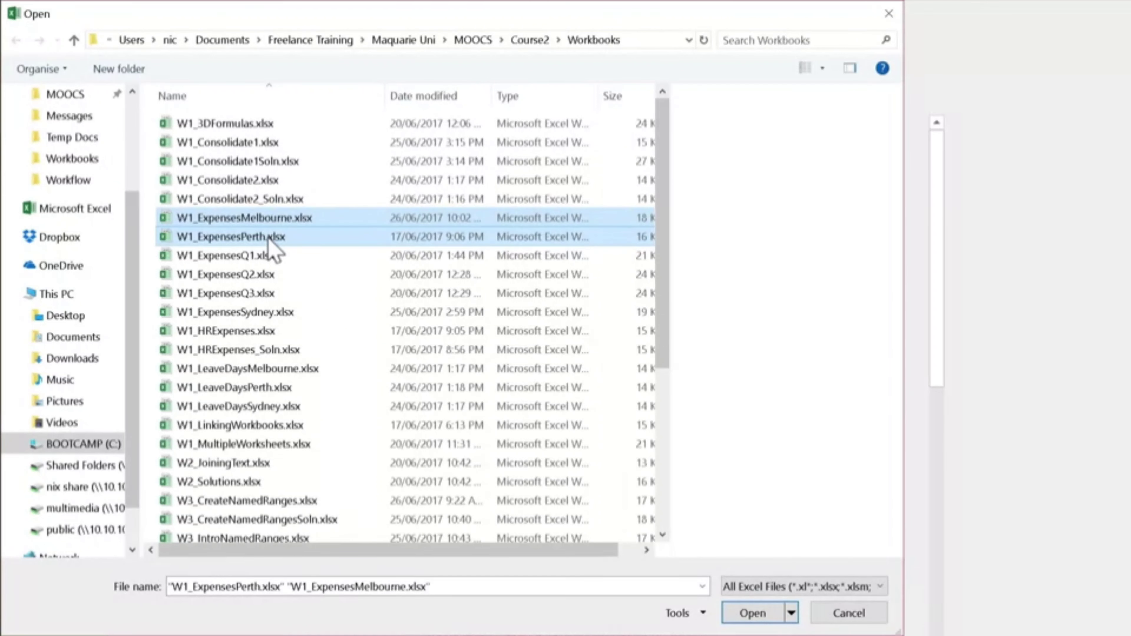
pyautogui.keyDown('ctrl'); pyautogui.click(267, 312); pyautogui.keyUp('ctrl')
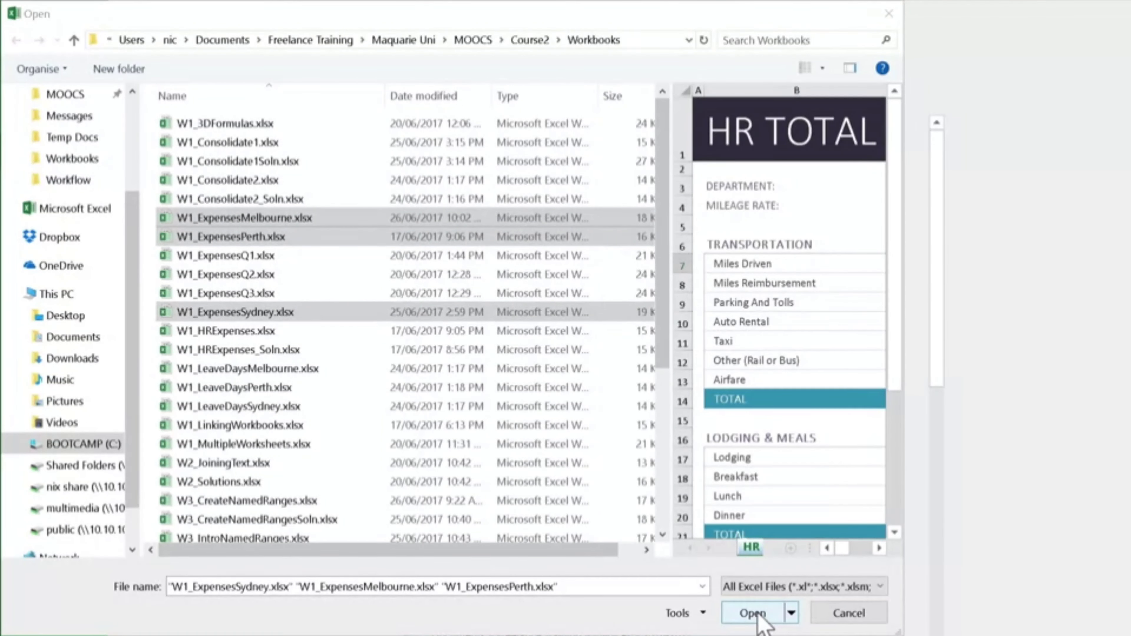
pyautogui.click(758, 616)
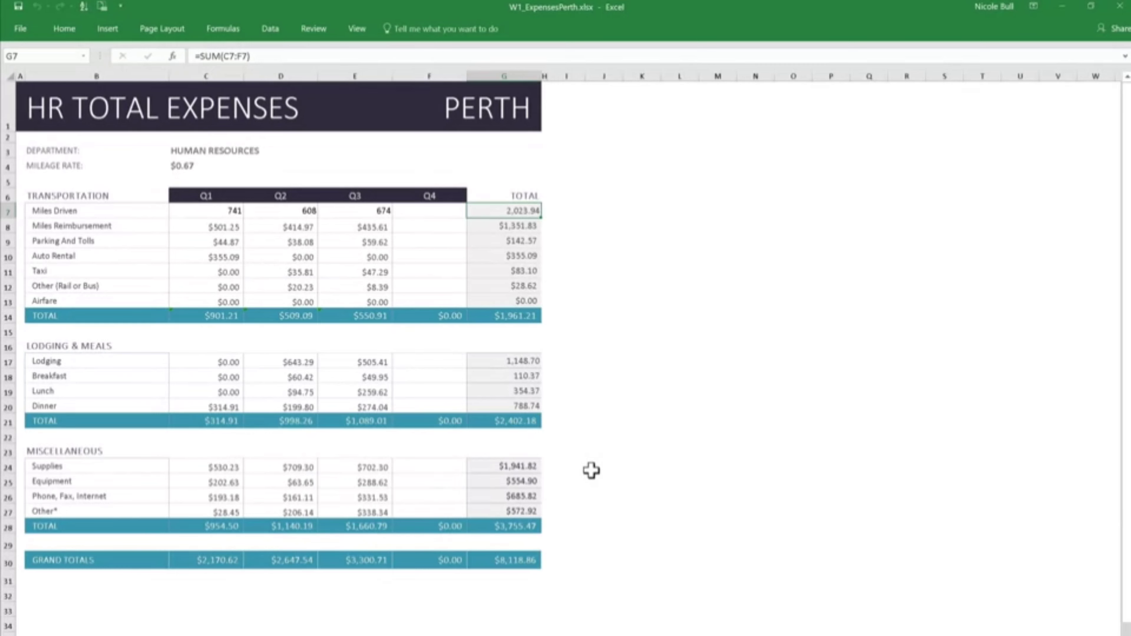
# Arrange all open workbook windows in a tiled layout.
pyautogui.click(360, 28)
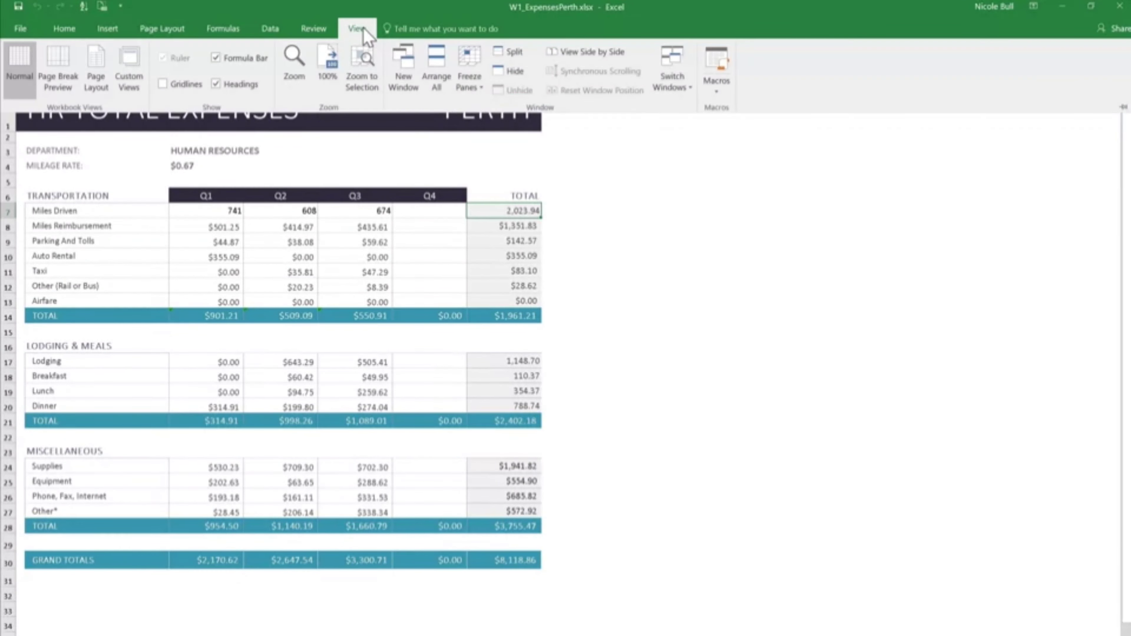
pyautogui.click(437, 67)
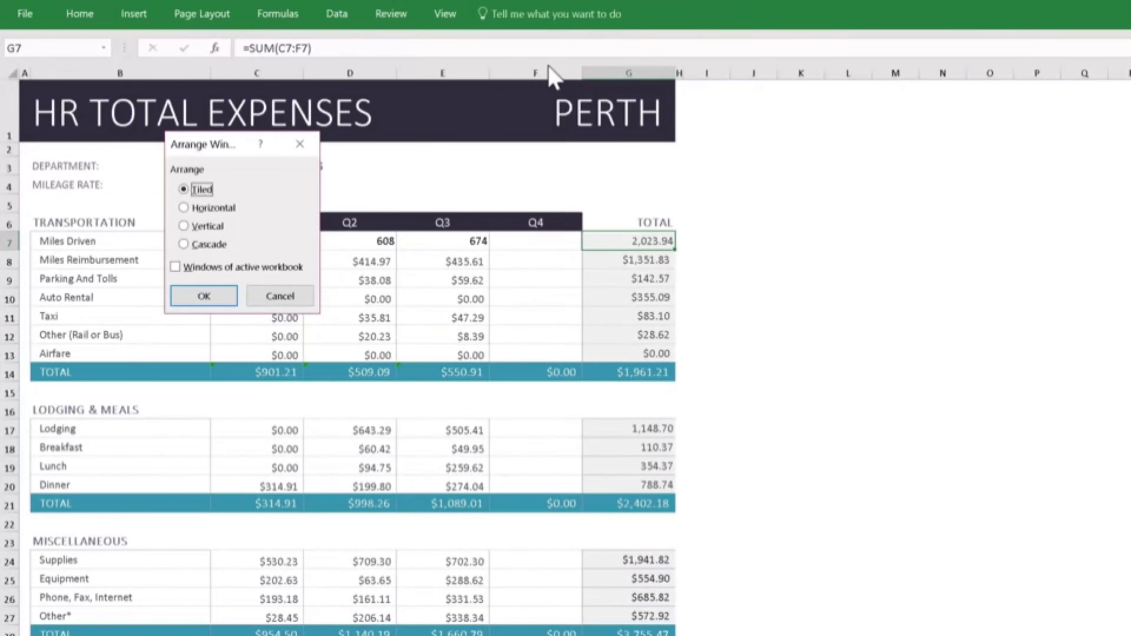
pyautogui.click(230, 297)
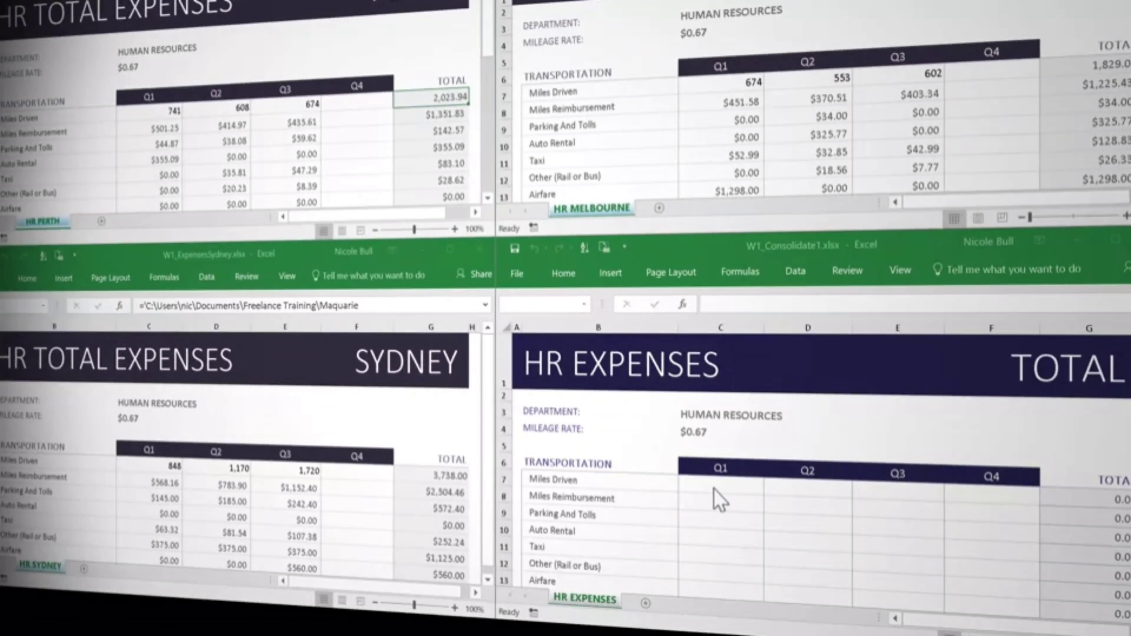
# Start a Consolidate operation from cell C7 of HR EXPENSES in W1_Consolidate1.xlsx, using the Sum function.
pyautogui.click(714, 487)
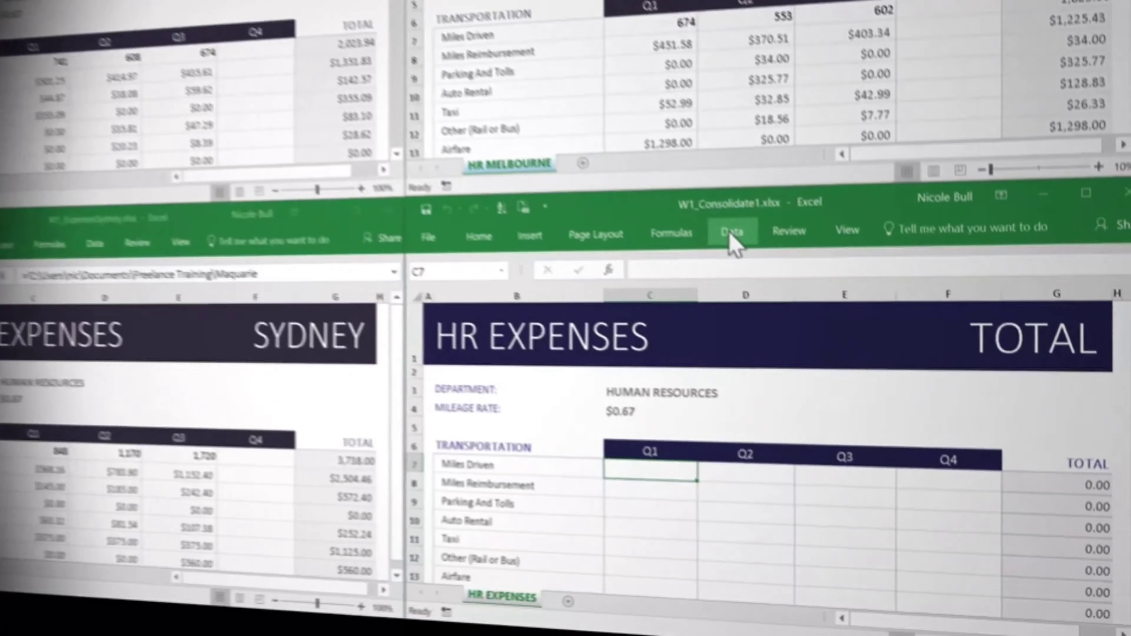
pyautogui.click(795, 271)
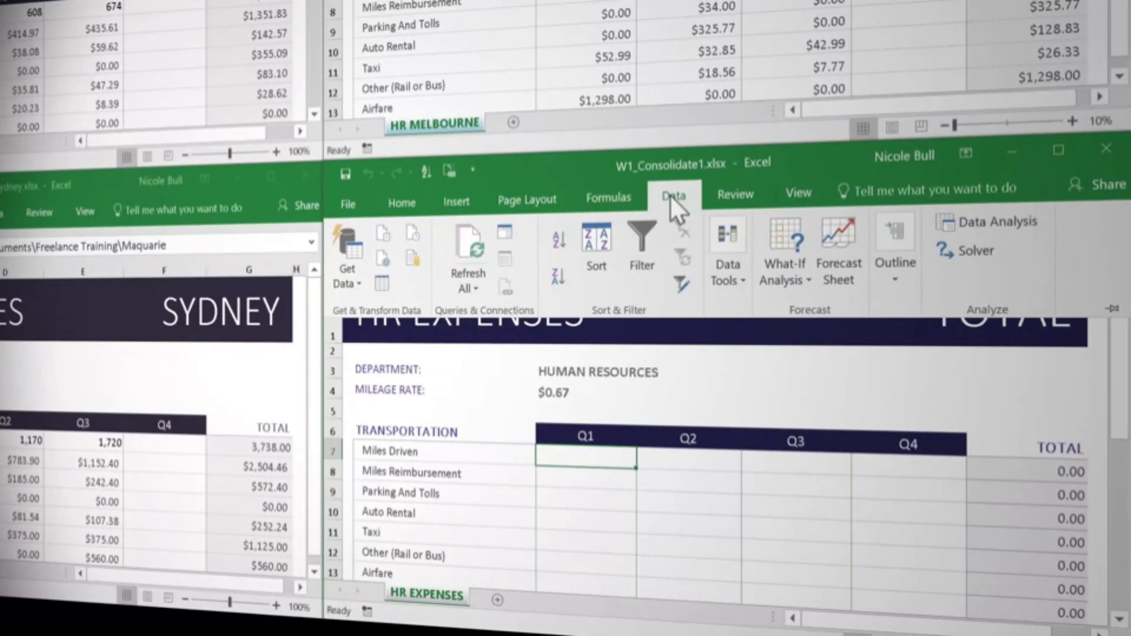
pyautogui.click(739, 270)
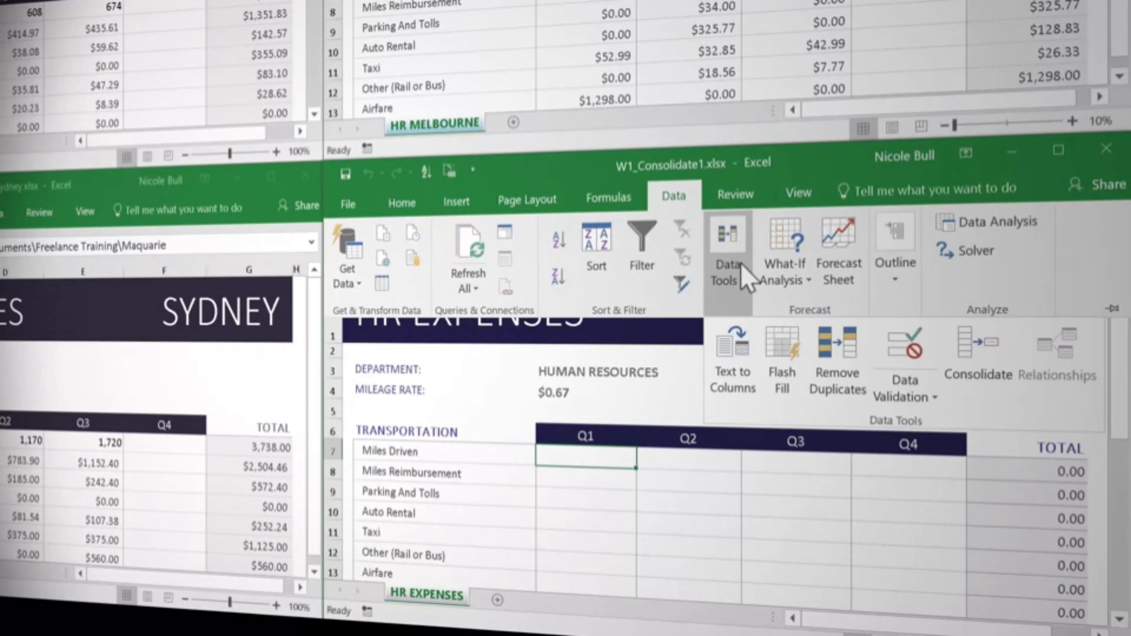
pyautogui.click(993, 365)
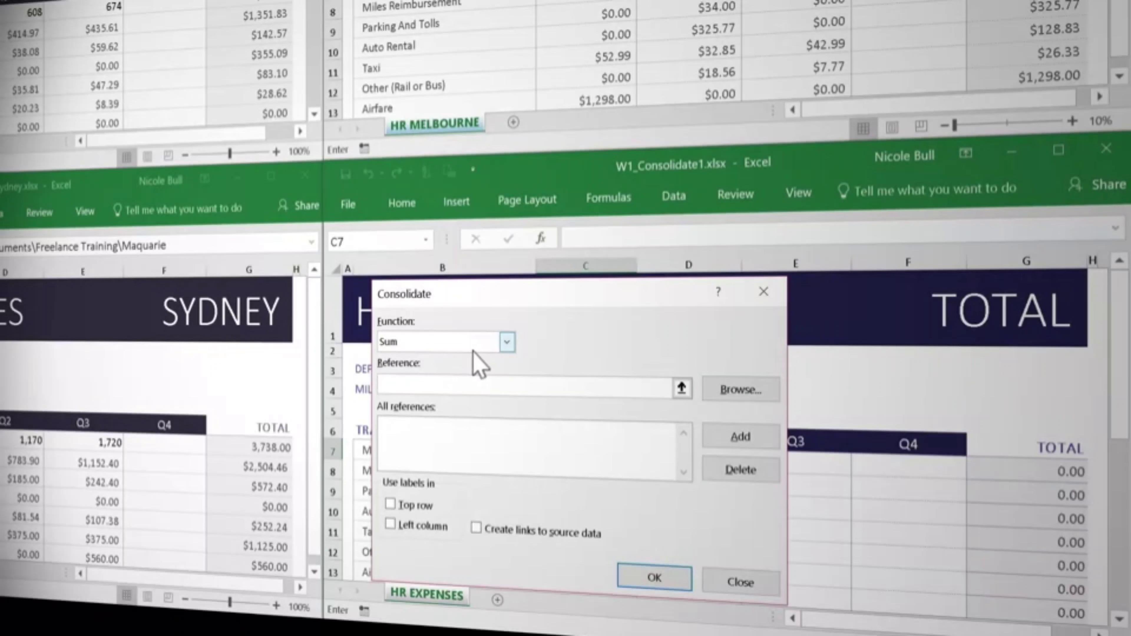
pyautogui.click(507, 343)
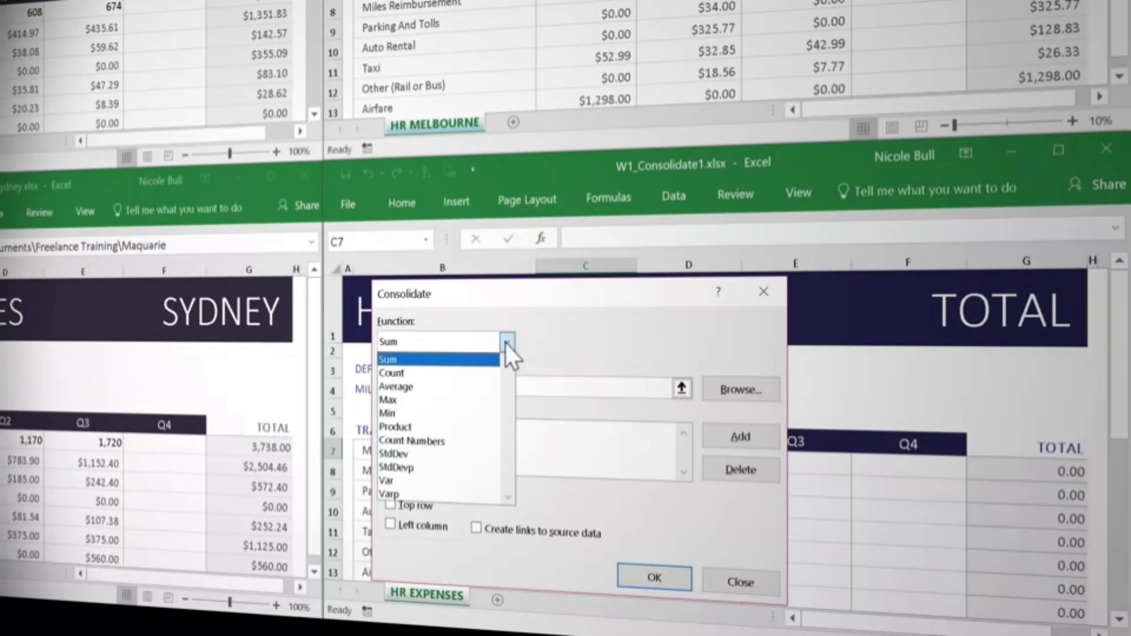
pyautogui.click(556, 356)
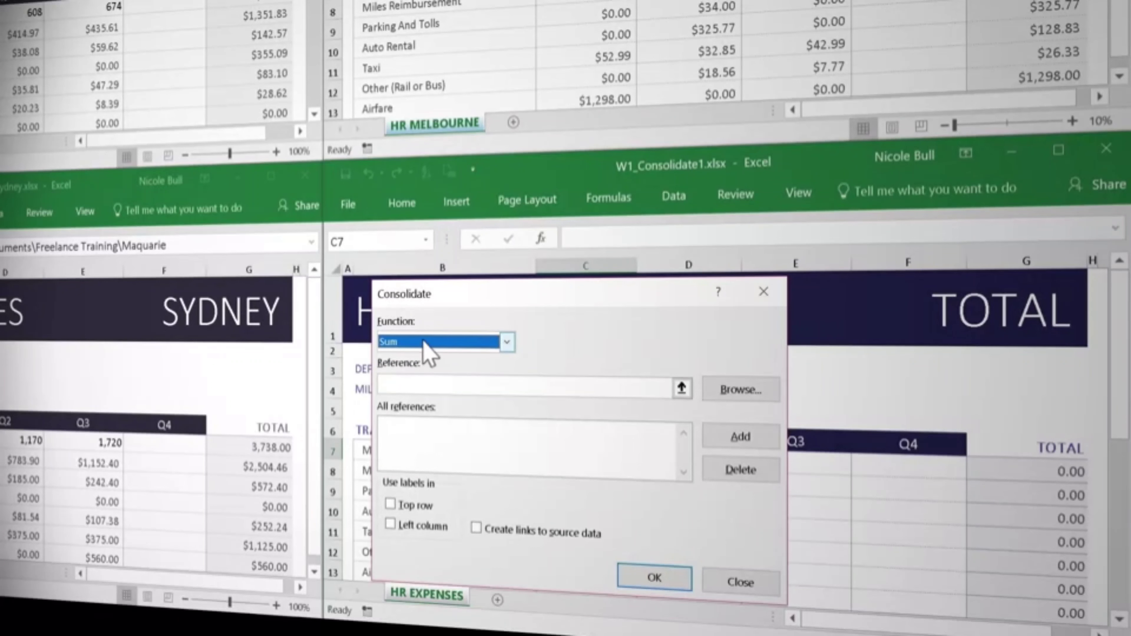
# Add the range C7:F28 of HR PERTH in W1_ExpensesPerth.xlsx to the consolidation references.
pyautogui.click(457, 386)
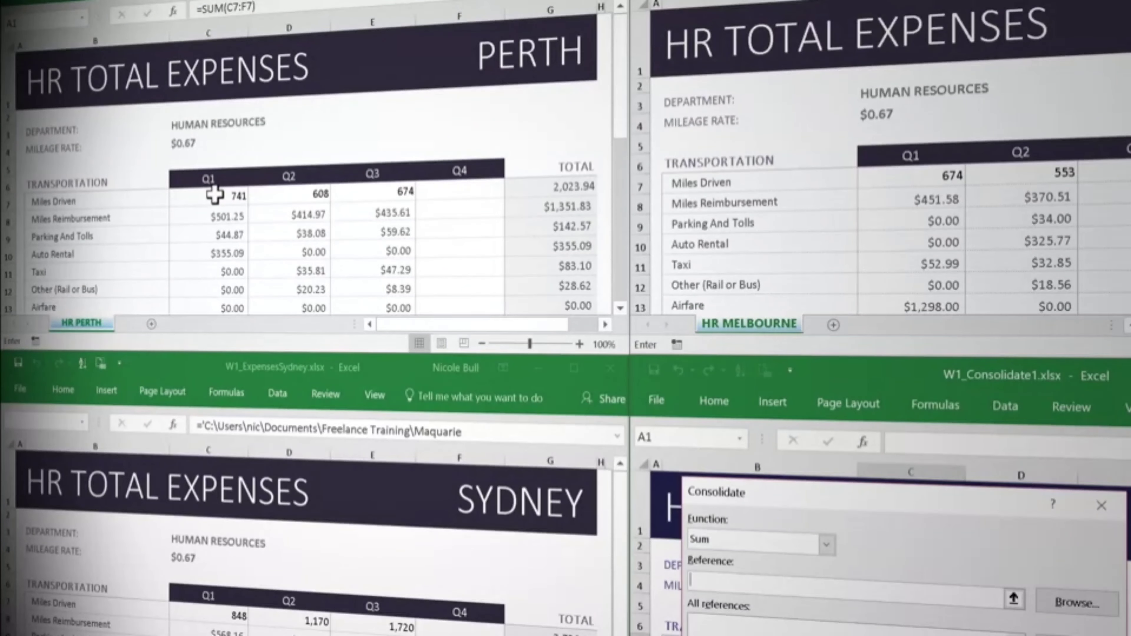
pyautogui.moveTo(205, 197); pyautogui.dragTo(441, 239)
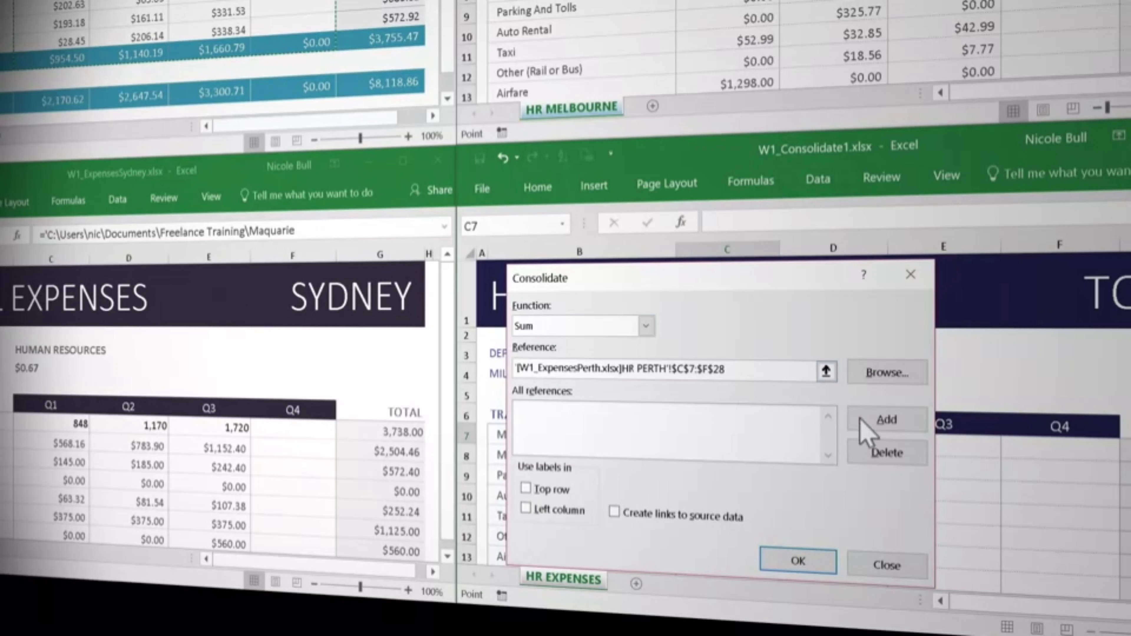
pyautogui.click(898, 424)
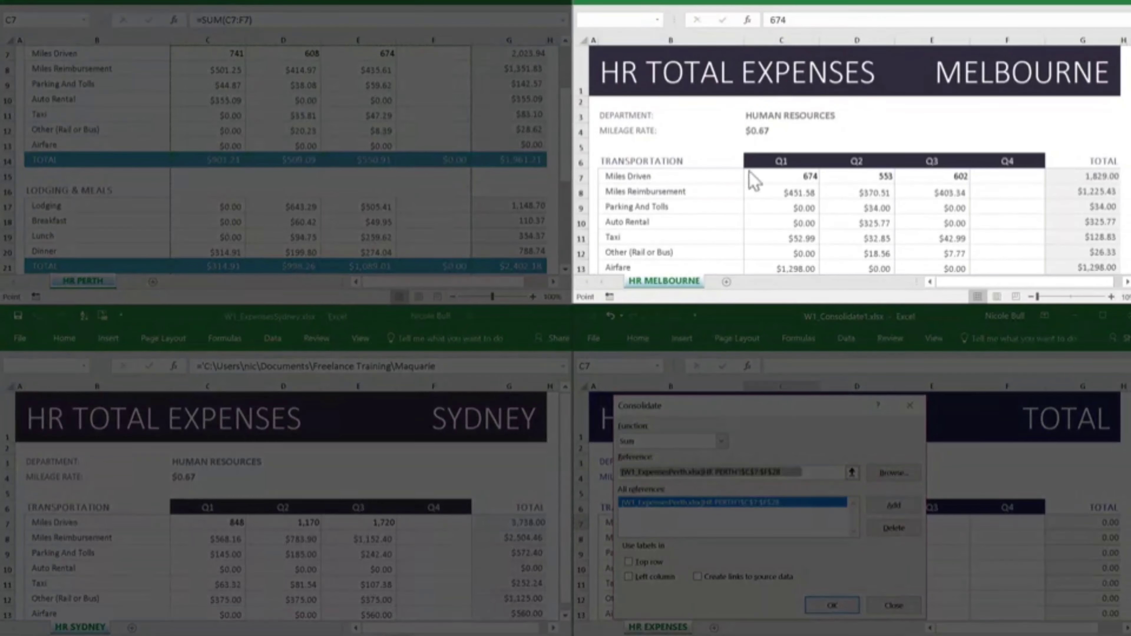
# Add the range C7:F28 of HR MELBOURNE in W1_ExpensesMelbourne.xlsx to the consolidation references.
pyautogui.click(785, 172)
pyautogui.moveTo(780, 178); pyautogui.dragTo(985, 209)
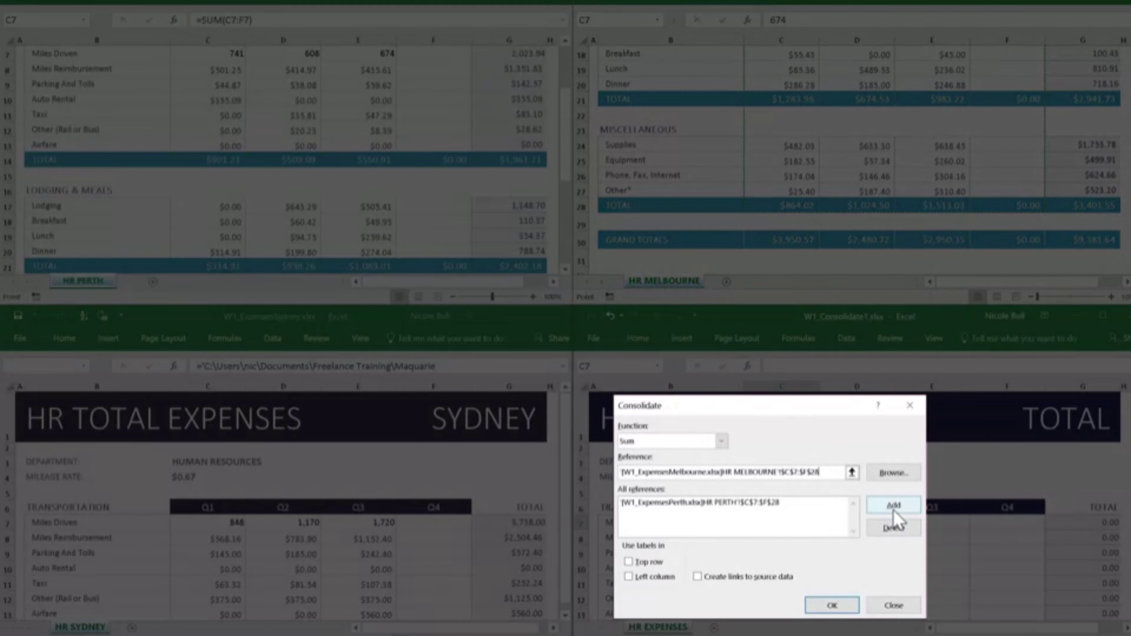
pyautogui.click(893, 510)
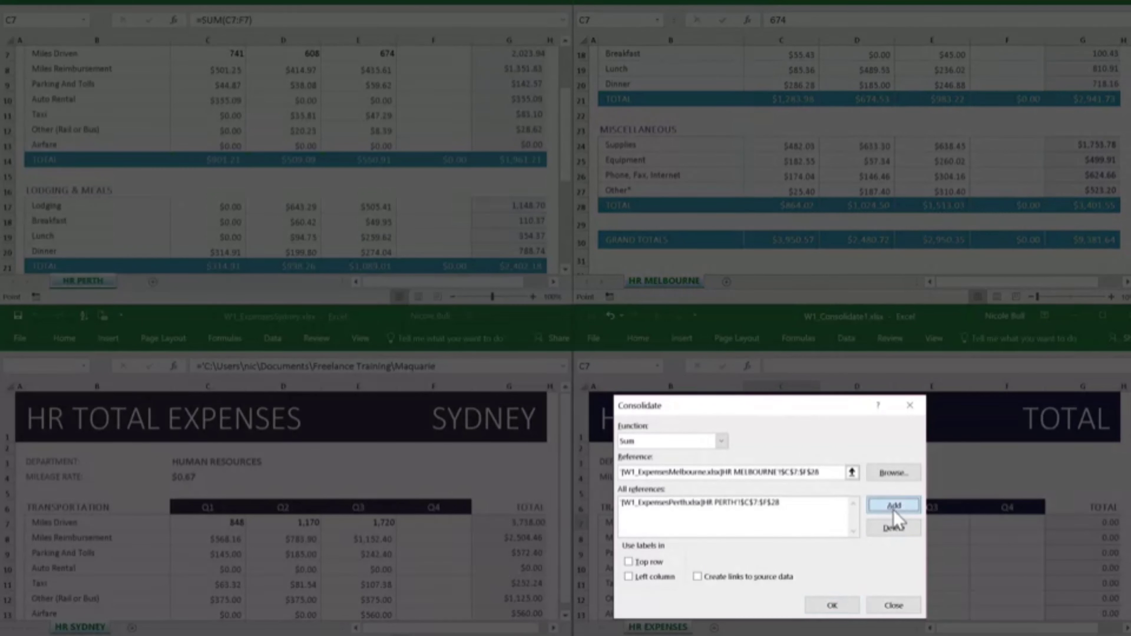
# Add the range C7:F28 of HR SYDNEY in W1_ExpensesSydney.xlsx to the references and run the consolidation.
pyautogui.click(373, 487)
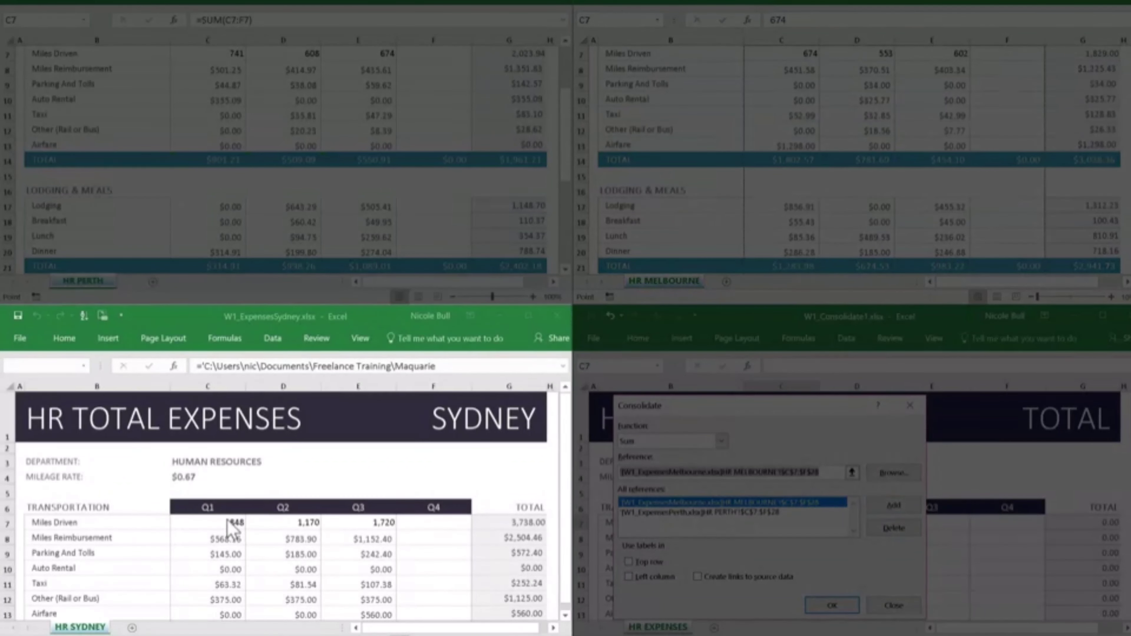
pyautogui.moveTo(227, 526); pyautogui.dragTo(425, 538)
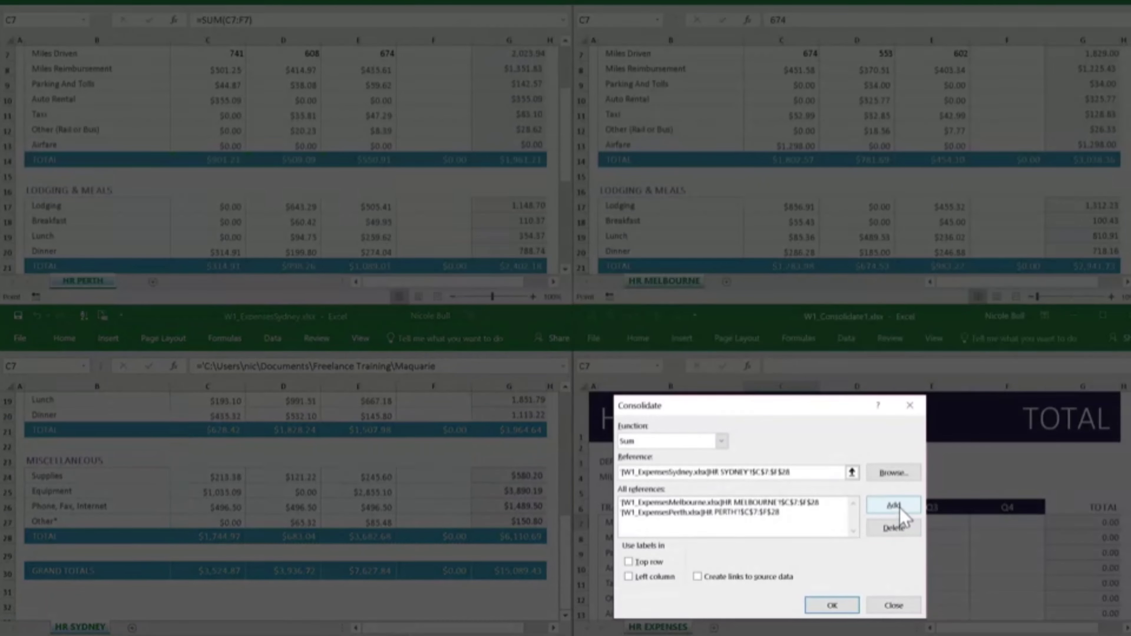
pyautogui.click(895, 505)
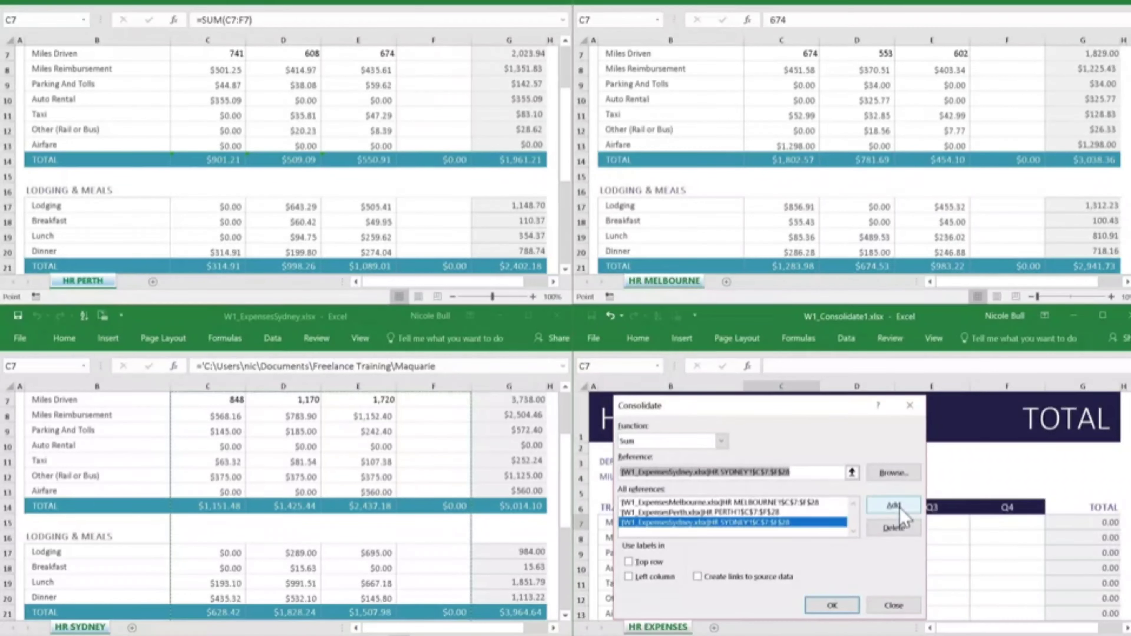
pyautogui.click(832, 606)
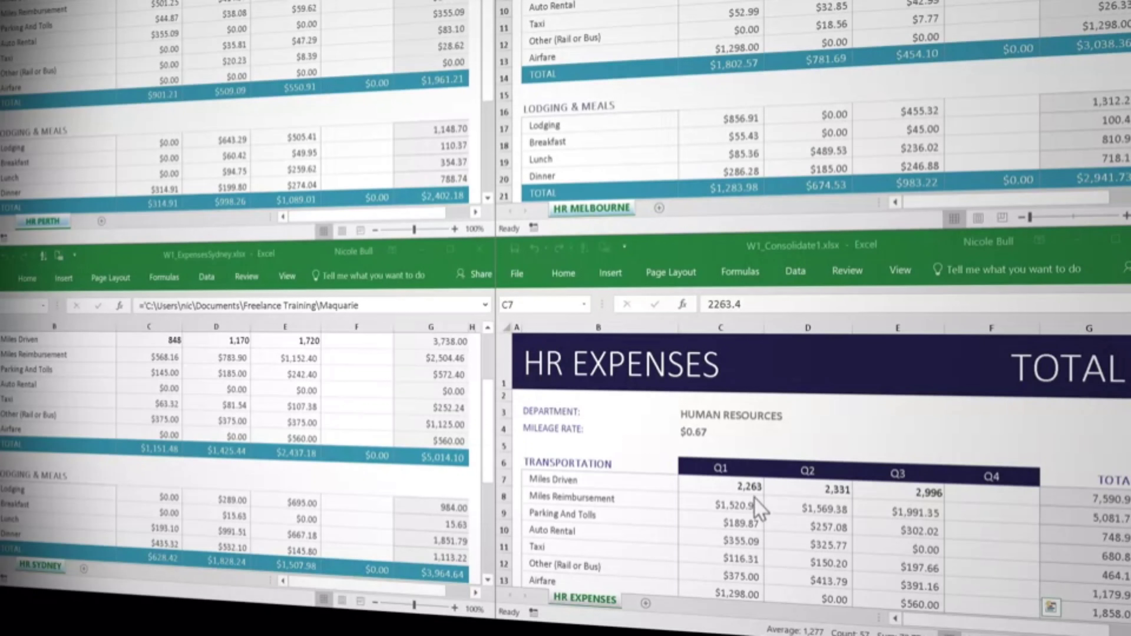
# Set the Q1 Miles Driven value on HR PERTH in W1_ExpensesPerth.xlsx to 1741.4.
pyautogui.click(741, 485)
pyautogui.click(742, 485)
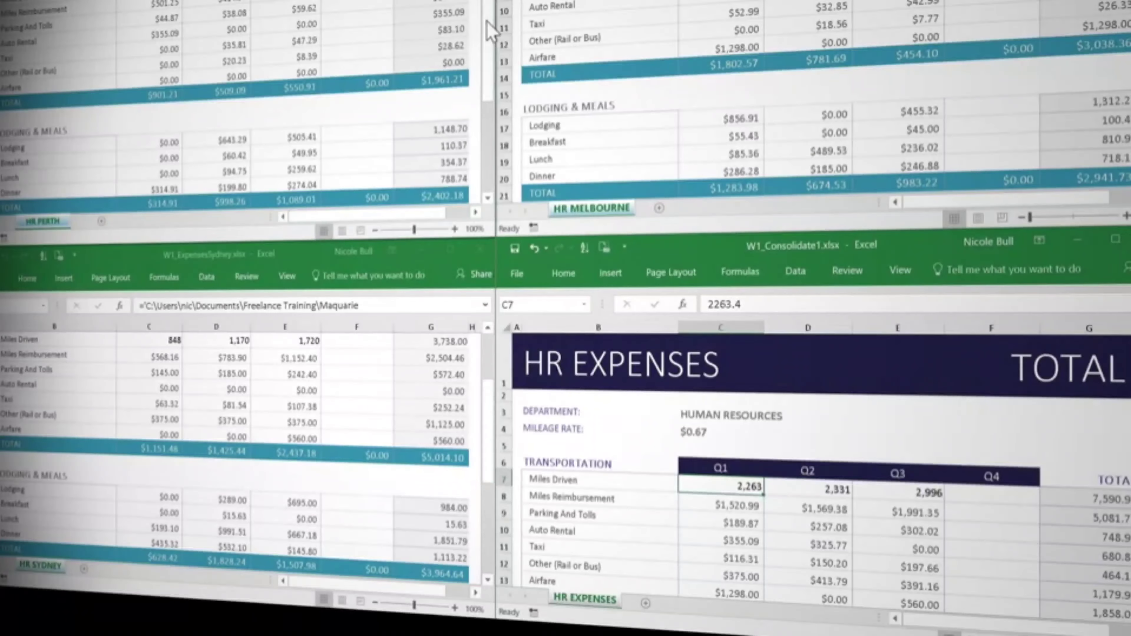
pyautogui.scroll(3, 157, 121)
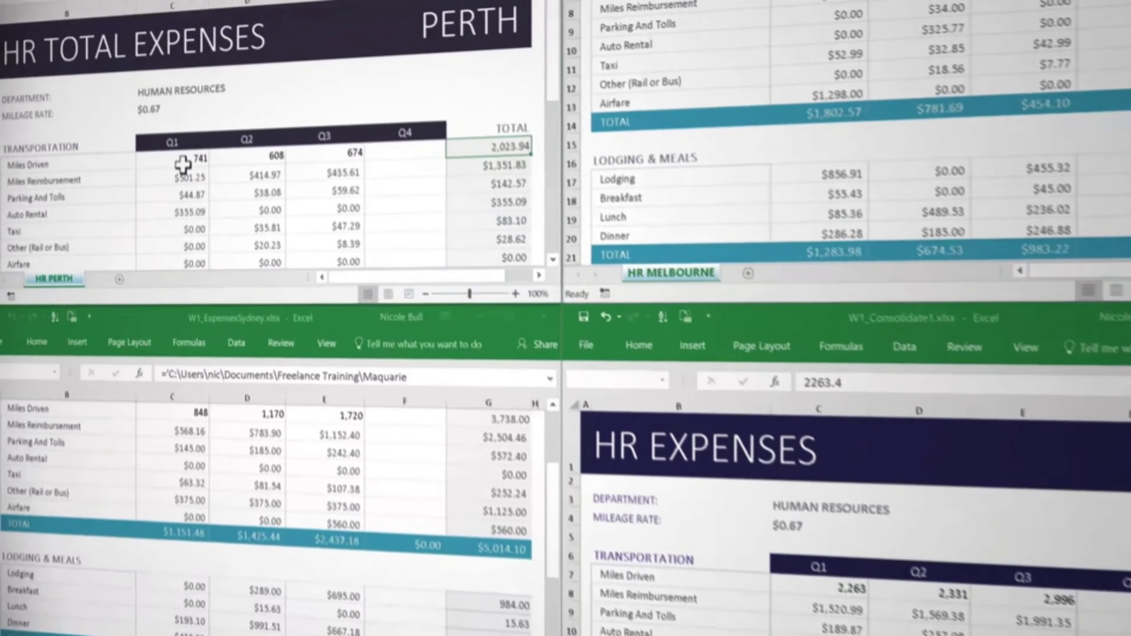
pyautogui.doubleClick(182, 165)
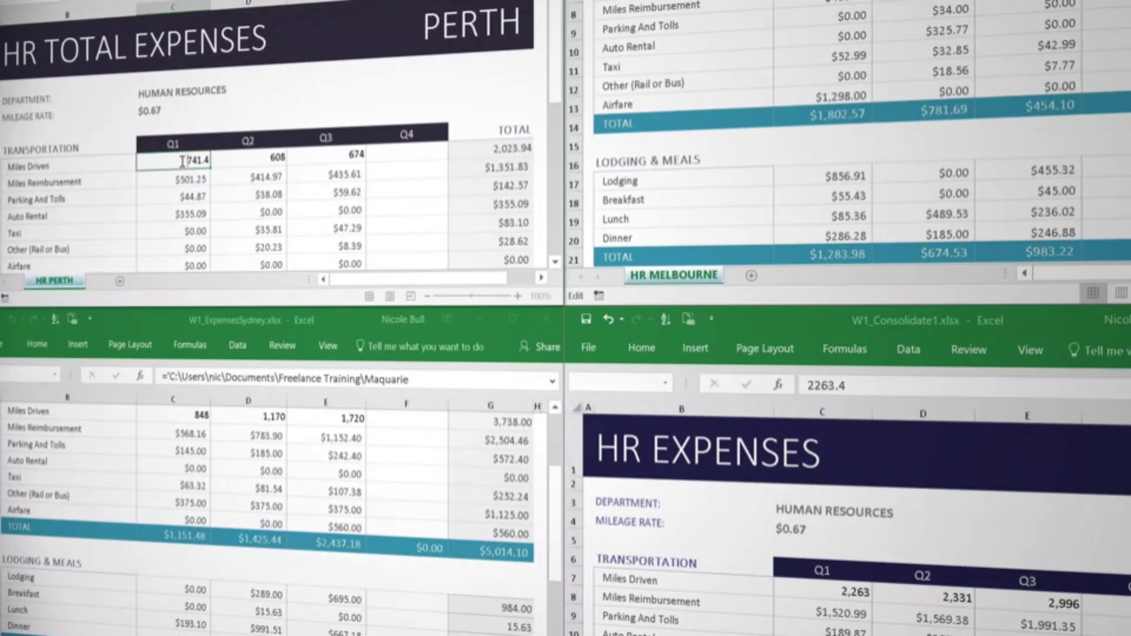
pyautogui.write('1')
pyautogui.press('Return')
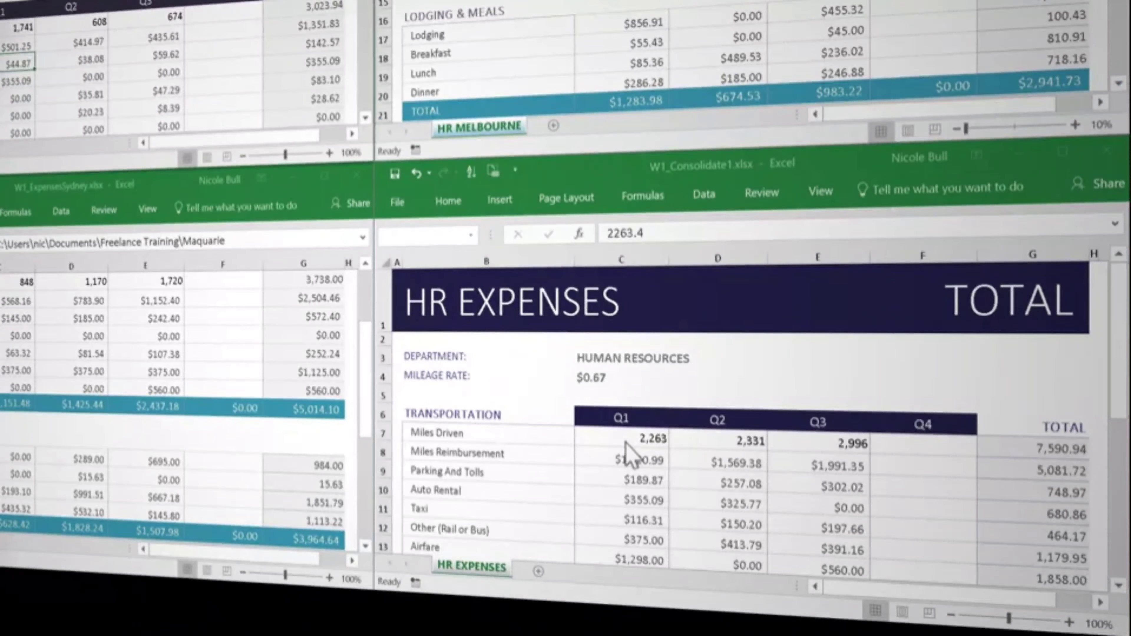
# Rerun the Sum consolidation from cell C7 of HR EXPENSES in W1_Consolidate1.xlsx with the three existing references.
pyautogui.click(624, 441)
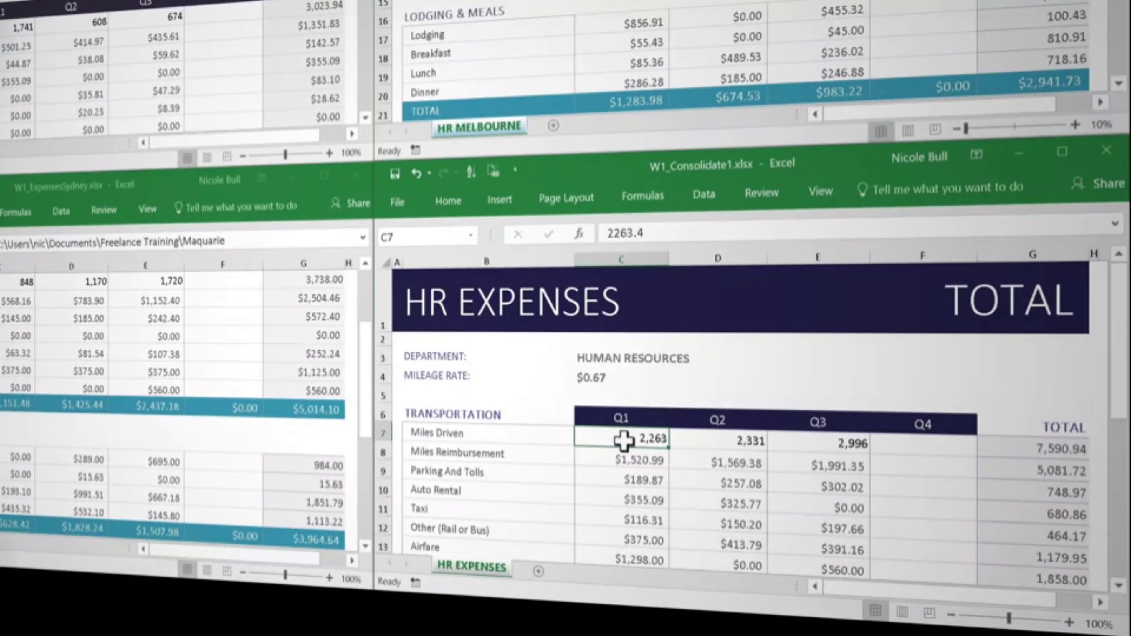
pyautogui.click(706, 196)
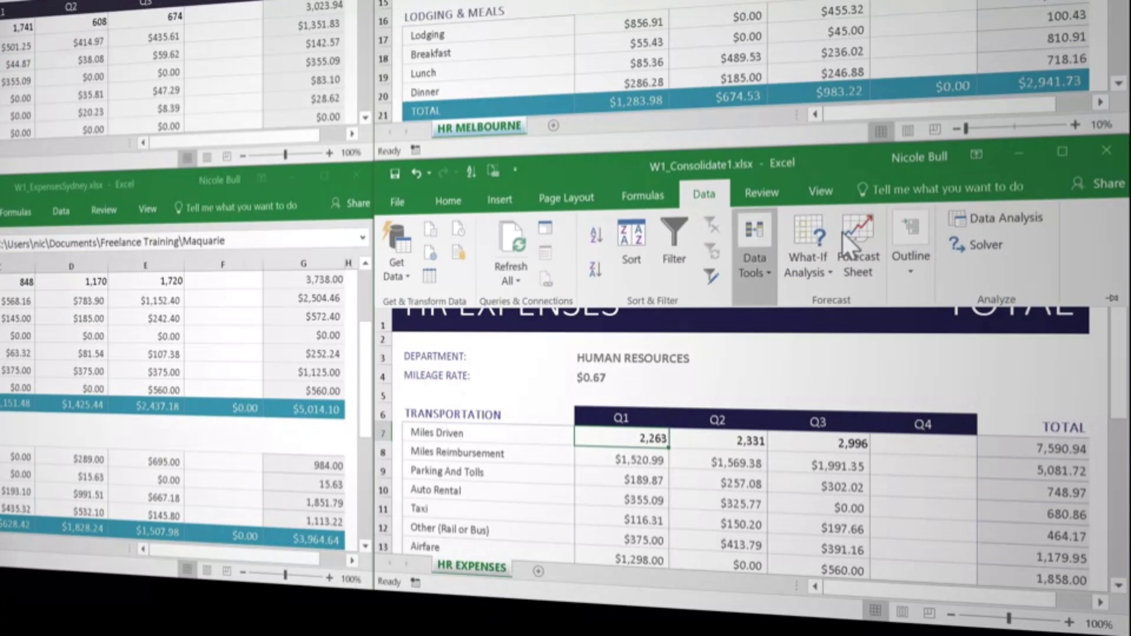
pyautogui.click(755, 263)
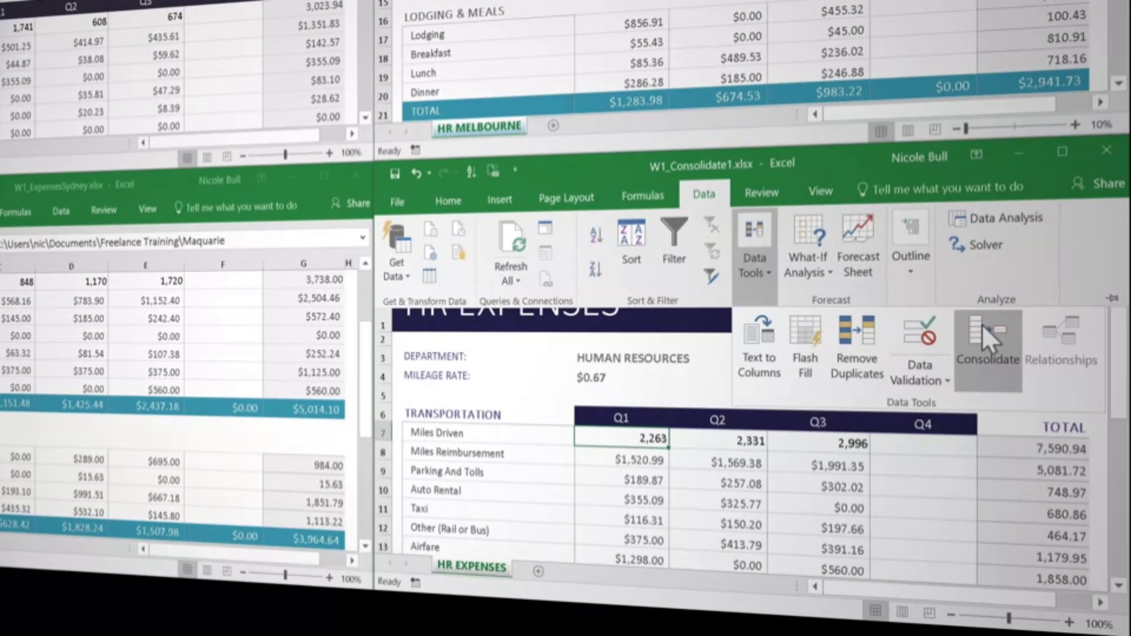
pyautogui.click(988, 343)
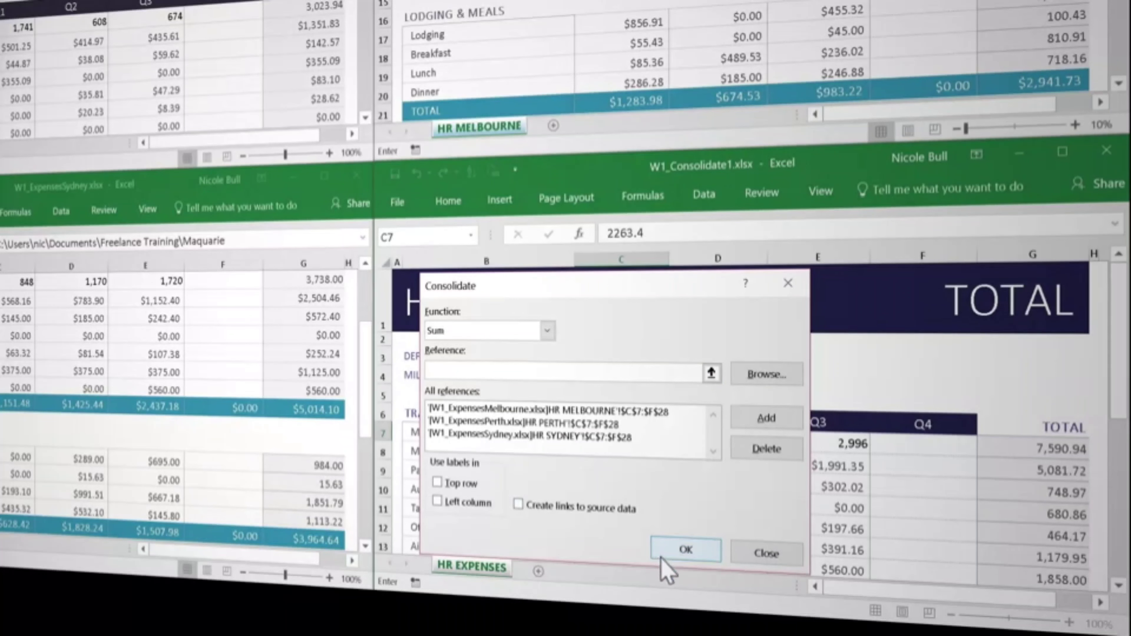
pyautogui.click(684, 552)
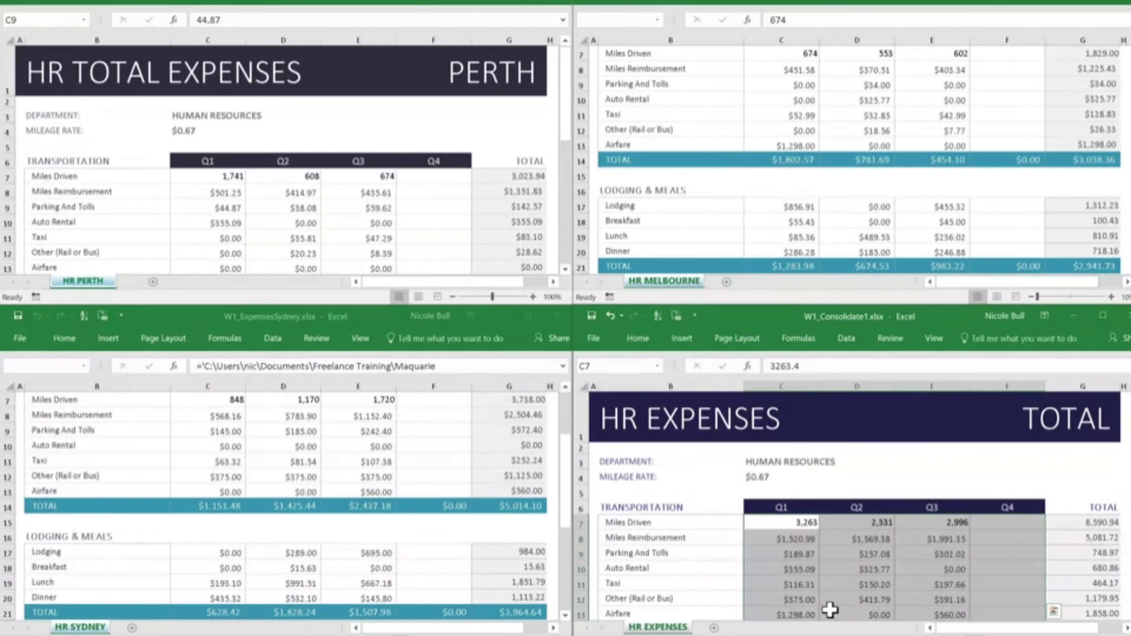
# Enlarge the W1_Consolidate1.xlsx window, duplicate the HR EXPENSES sheet and clear C7:F28 on the copy.
pyautogui.moveTo(918, 306); pyautogui.dragTo(918, 1)
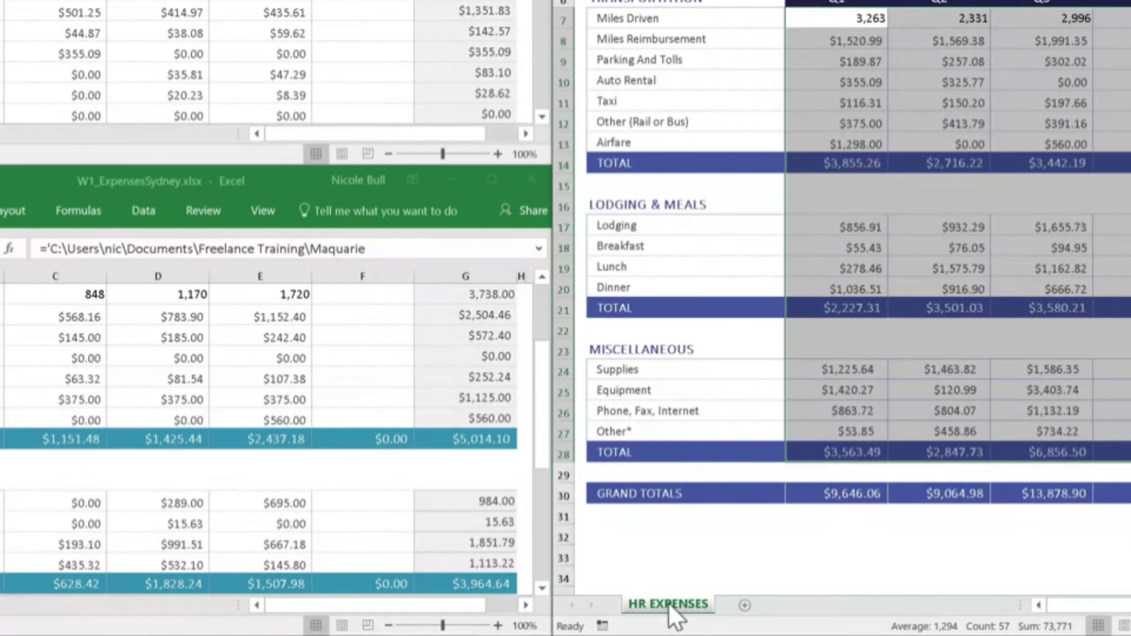
pyautogui.moveTo(670, 606); pyautogui.dragTo(727, 605)
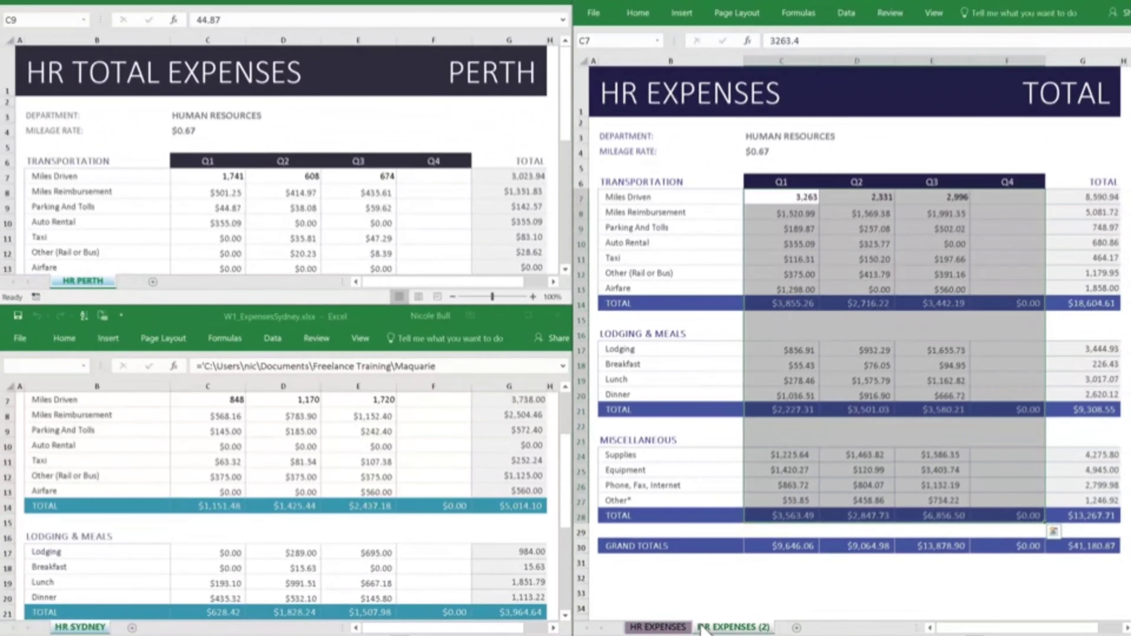
pyautogui.press('Delete')
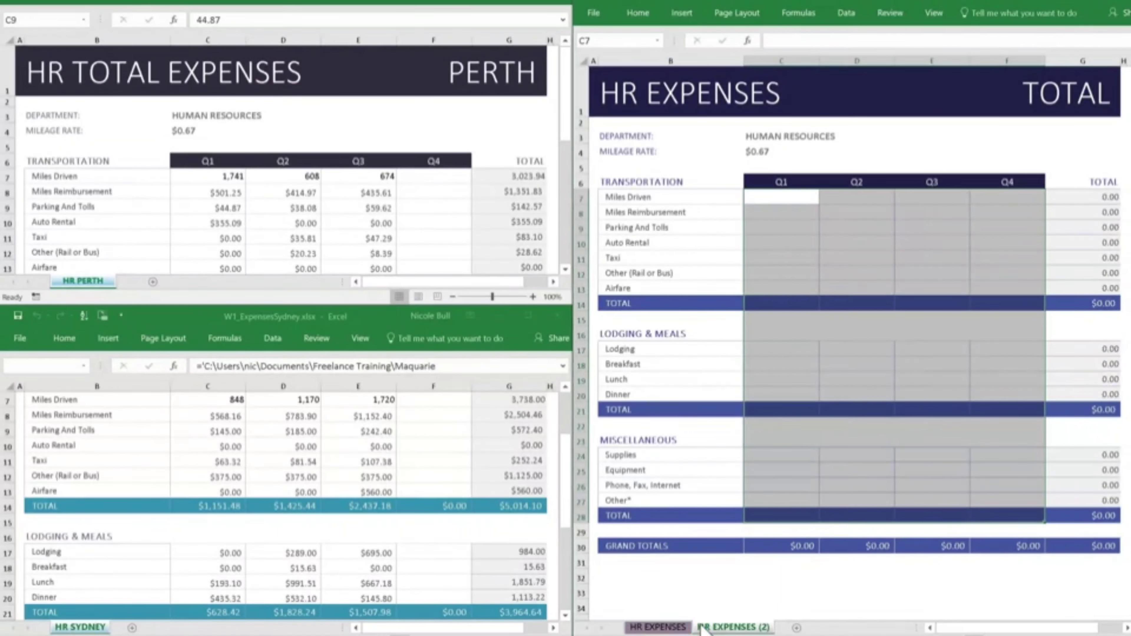
# Consolidate the three city references with Sum from cell C7 of HR EXPENSES (2), creating links to source data.
pyautogui.click(782, 200)
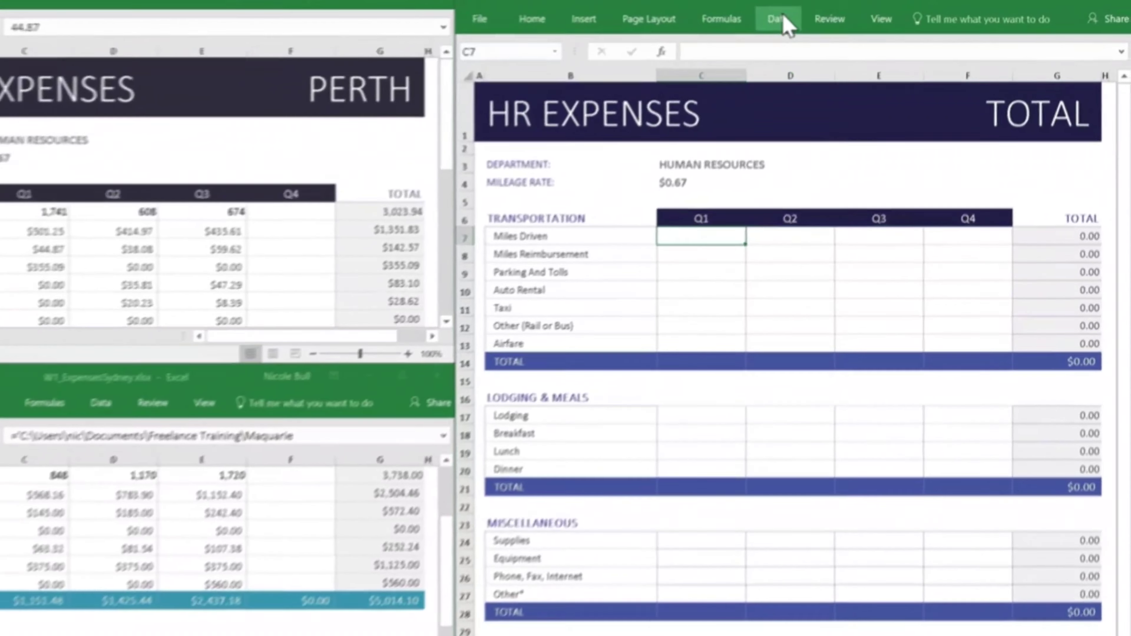
pyautogui.click(852, 14)
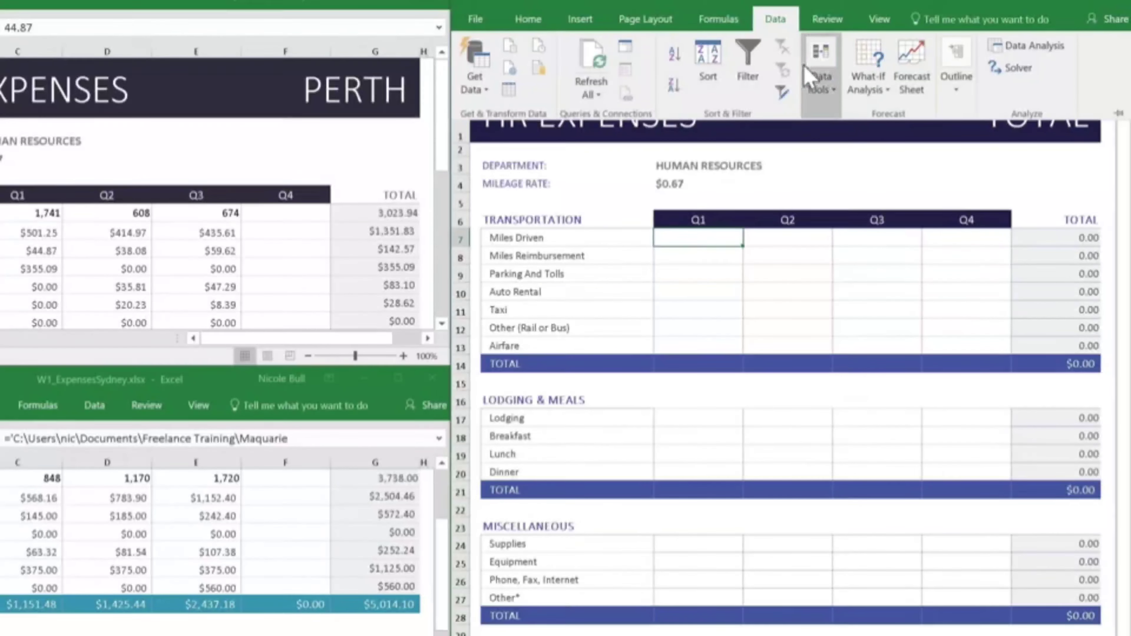
pyautogui.click(821, 75)
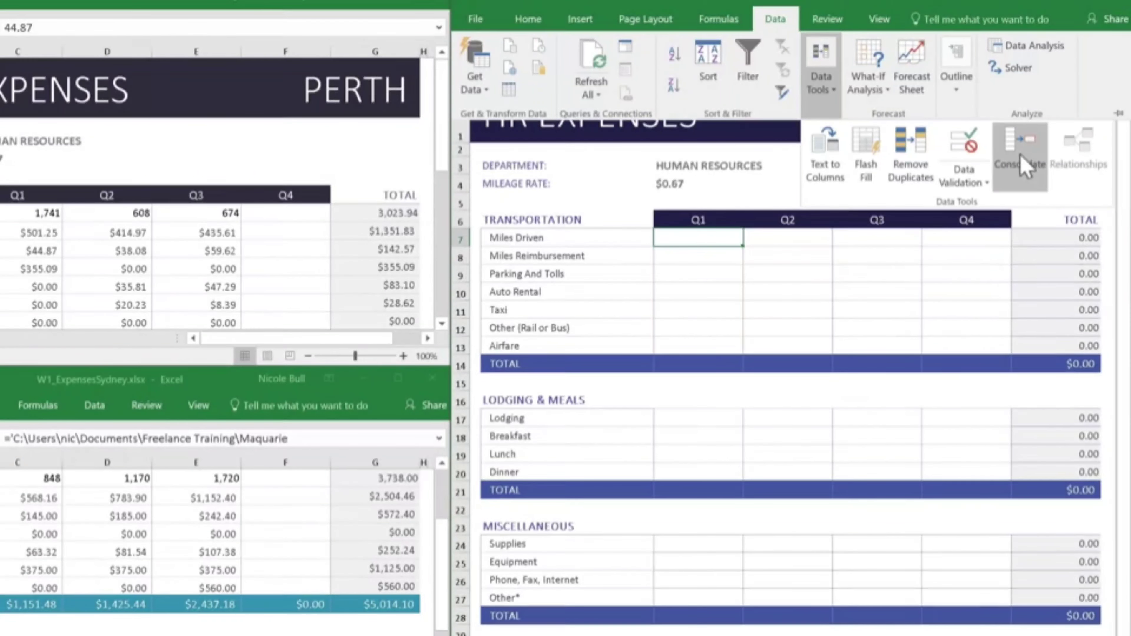
pyautogui.click(1023, 166)
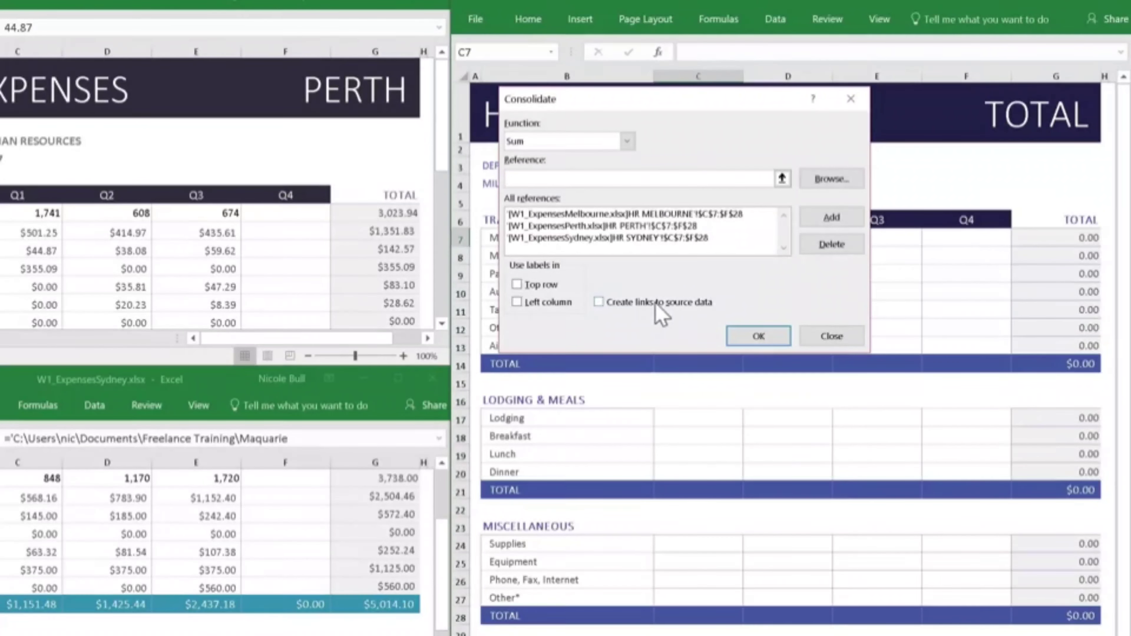
pyautogui.click(599, 303)
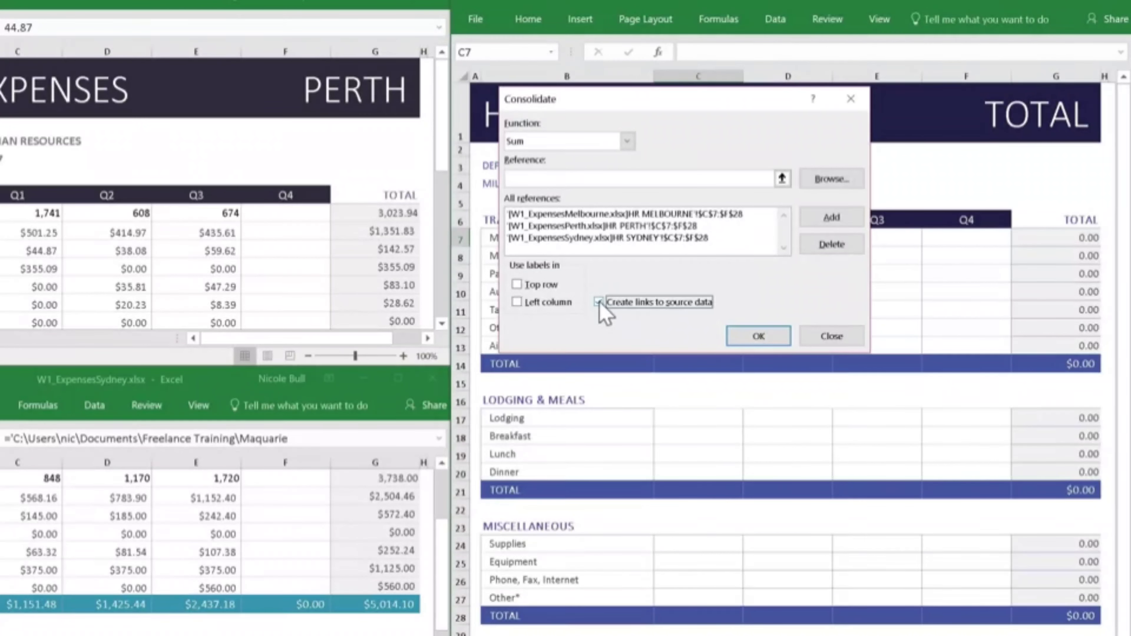
pyautogui.click(760, 335)
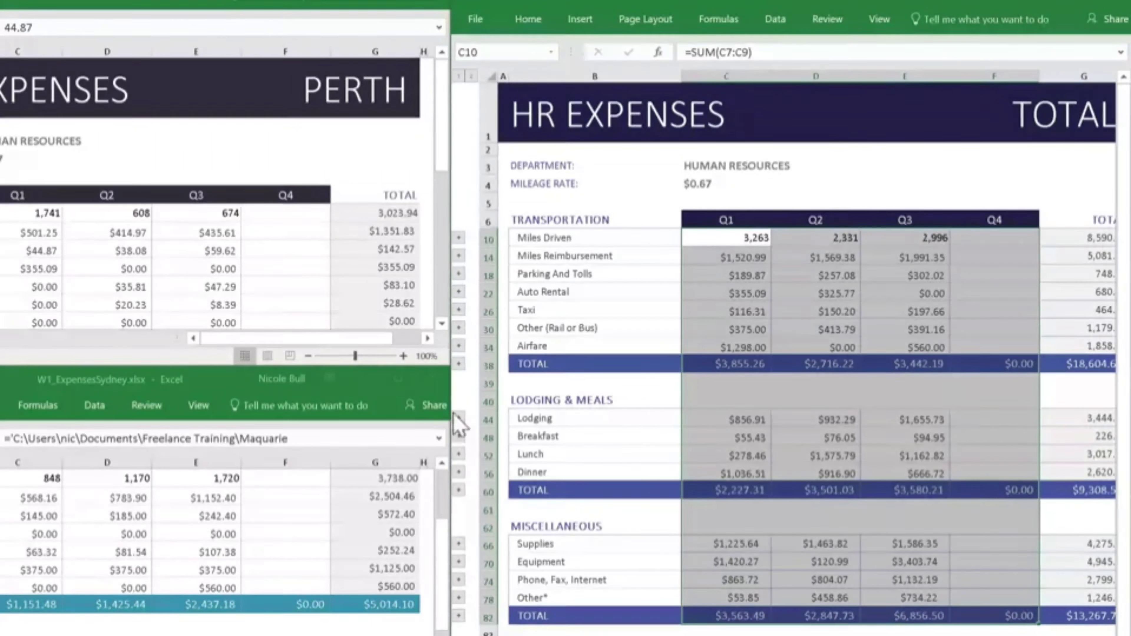
# Expand and collapse the outlined source rows behind the Parking And Tolls total.
pyautogui.click(459, 273)
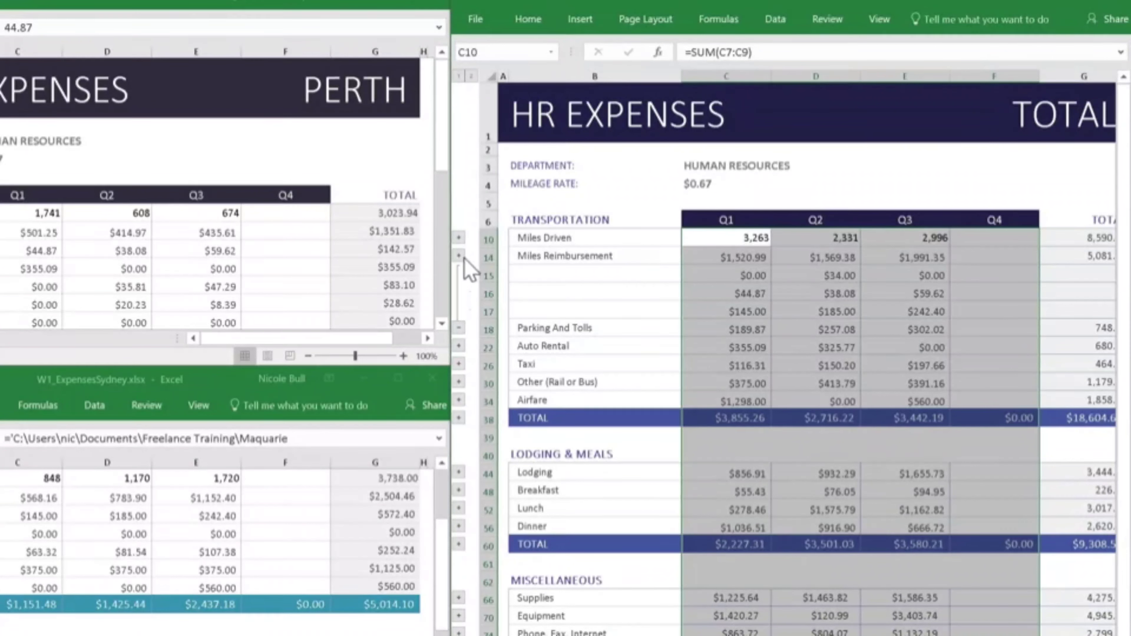
pyautogui.click(460, 328)
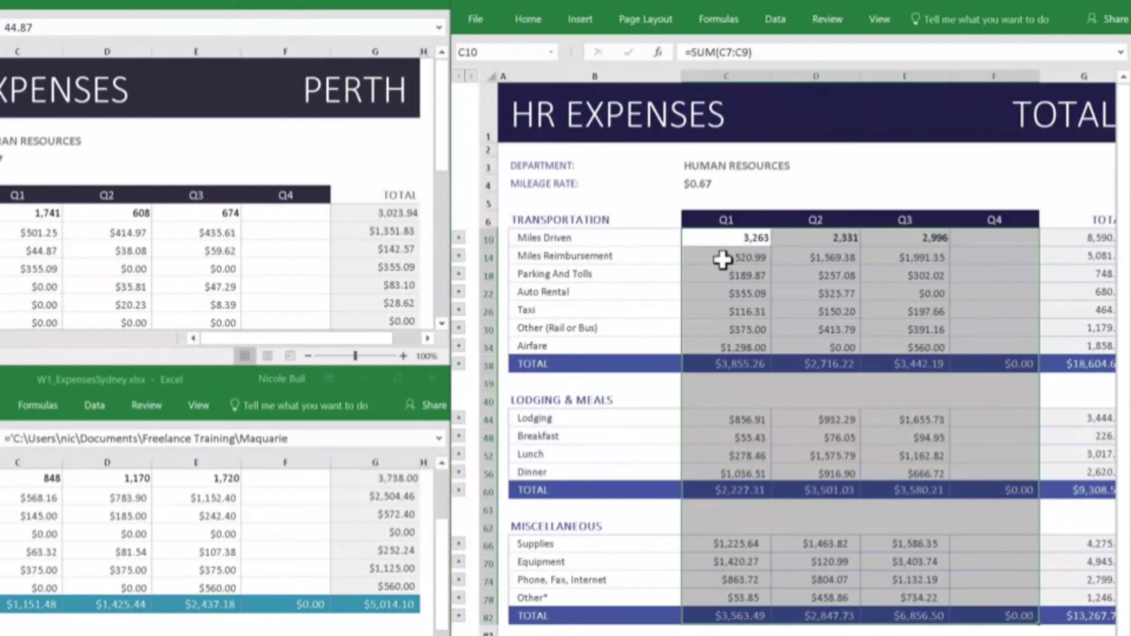
# Examine the outline's ungrouping options, including Clear Outline, for the linked consolidation.
pyautogui.click(777, 19)
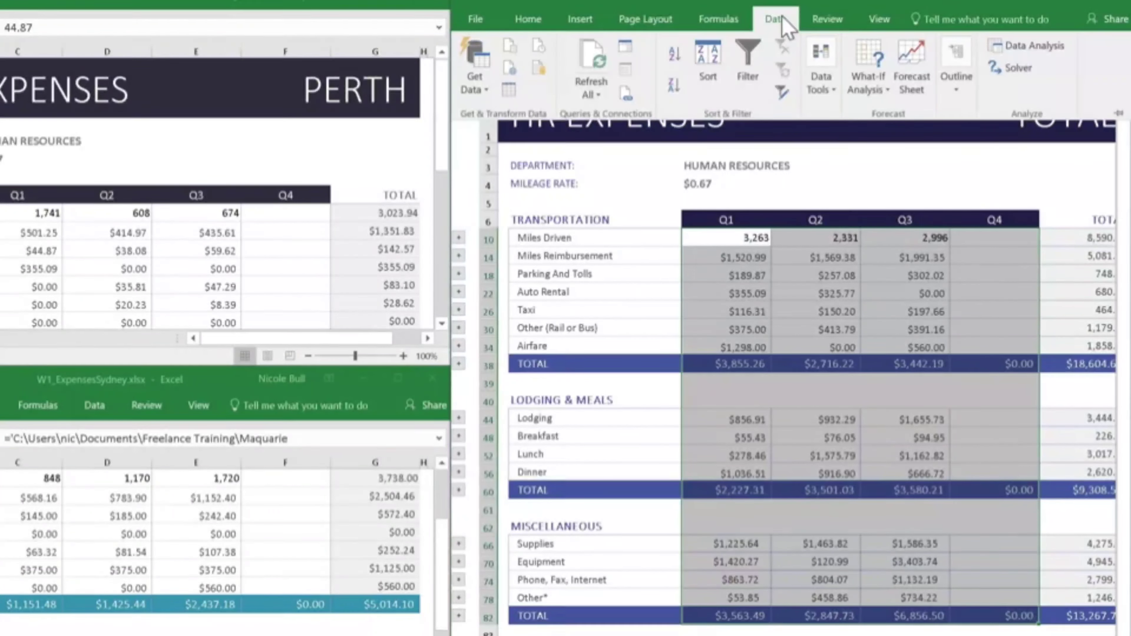
pyautogui.click(961, 99)
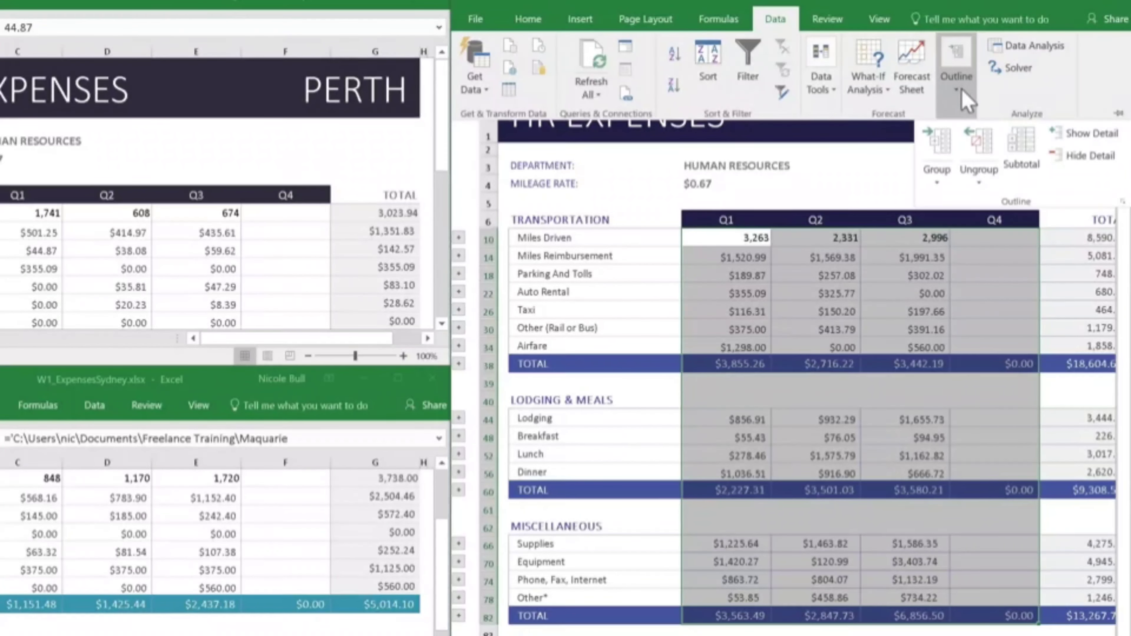
pyautogui.click(979, 181)
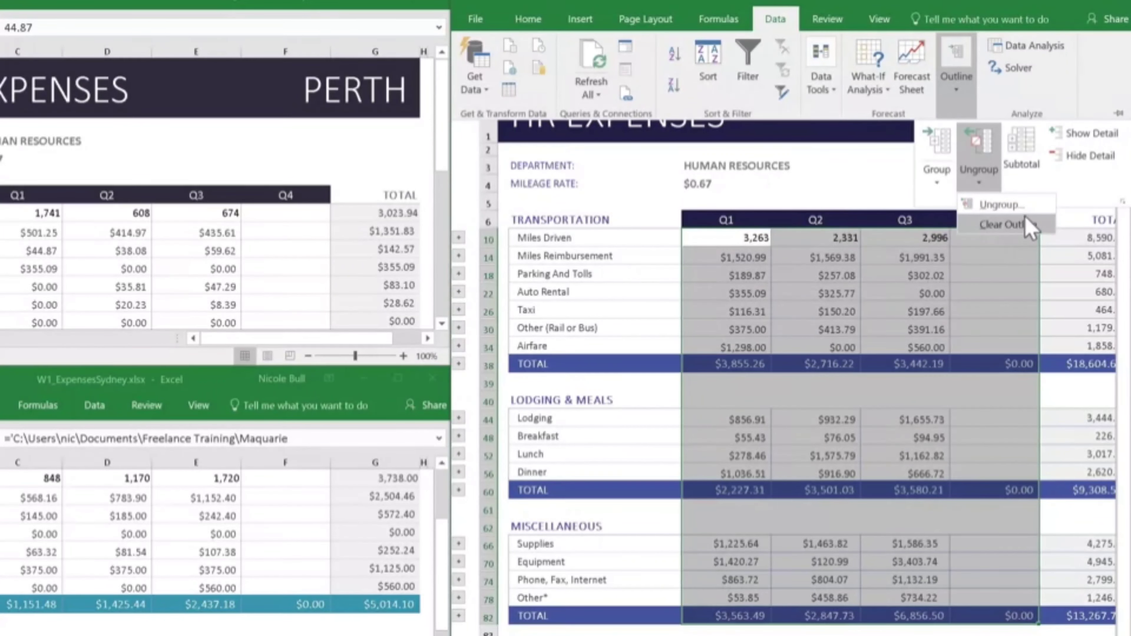
pyautogui.click(1038, 97)
pyautogui.click(1043, 107)
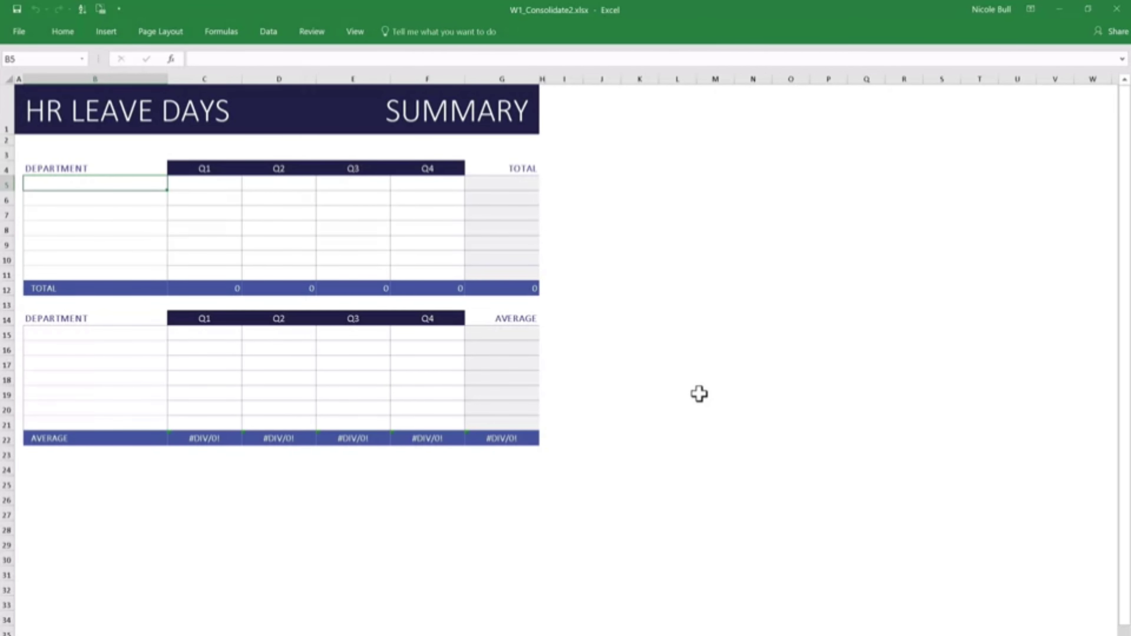
# Open W1_LeaveDaysMelbourne.xlsx, W1_LeaveDaysPerth.xlsx and W1_LeaveDaysSydney.xlsx together from the Workbooks folder.
pyautogui.hotkey('ctrl', 'o')
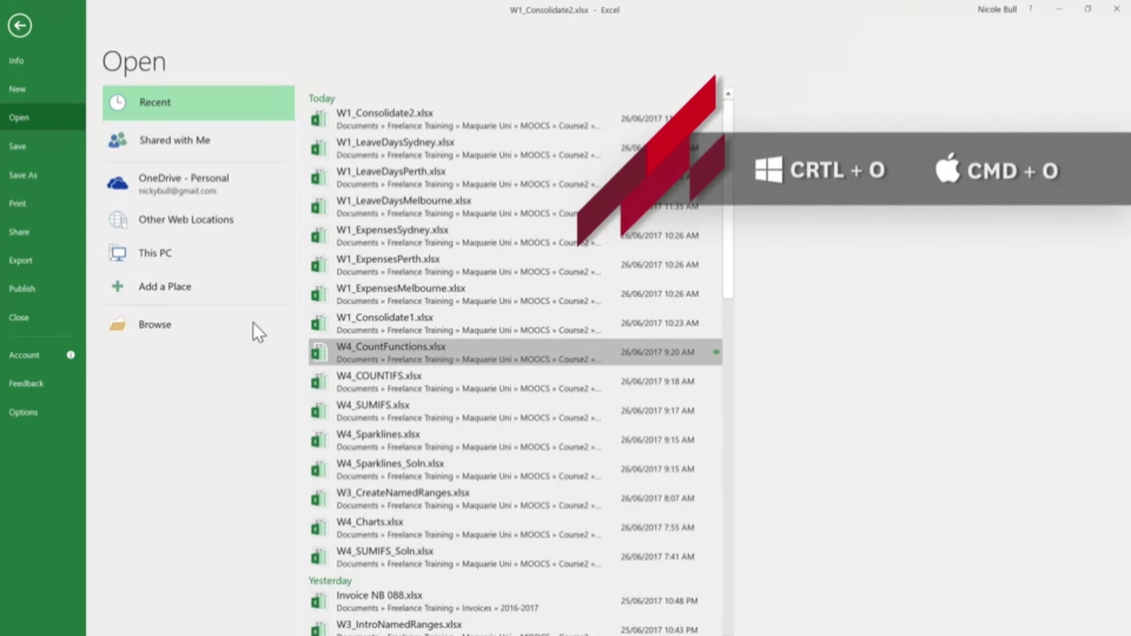
pyautogui.click(140, 329)
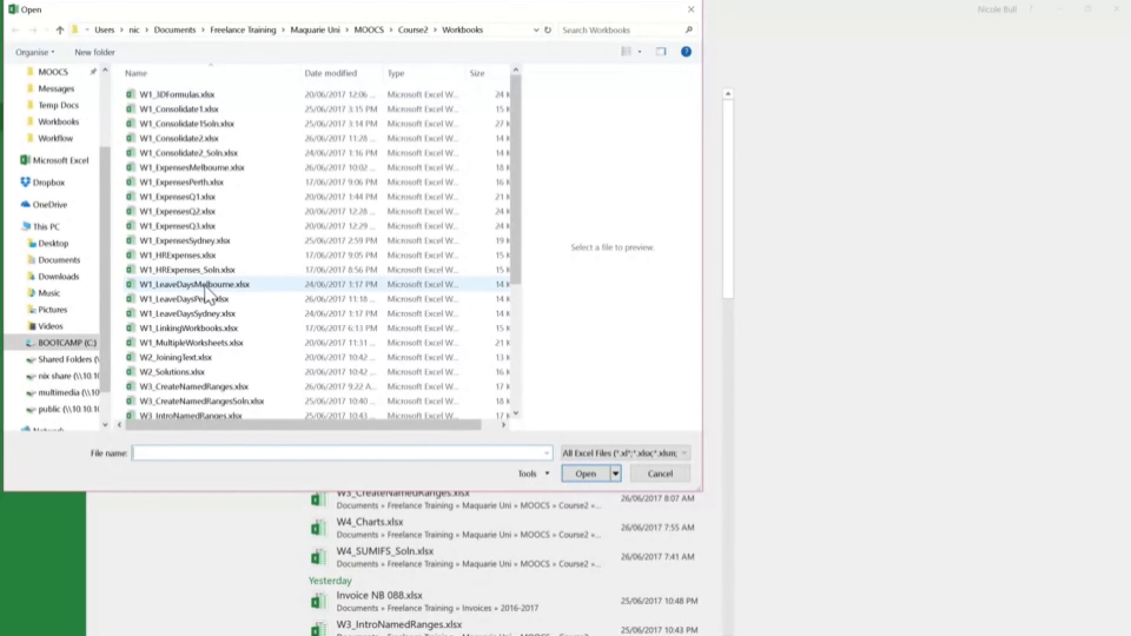
pyautogui.click(204, 288)
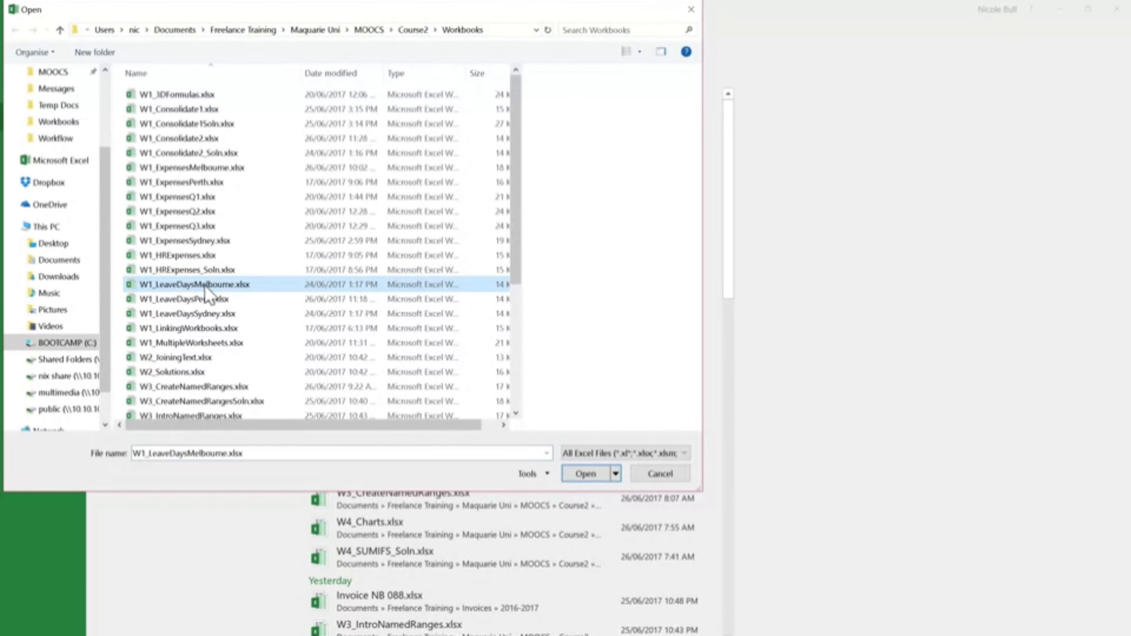
pyautogui.keyDown('shift'); pyautogui.click(205, 318); pyautogui.keyUp('shift')
pyautogui.click(595, 474)
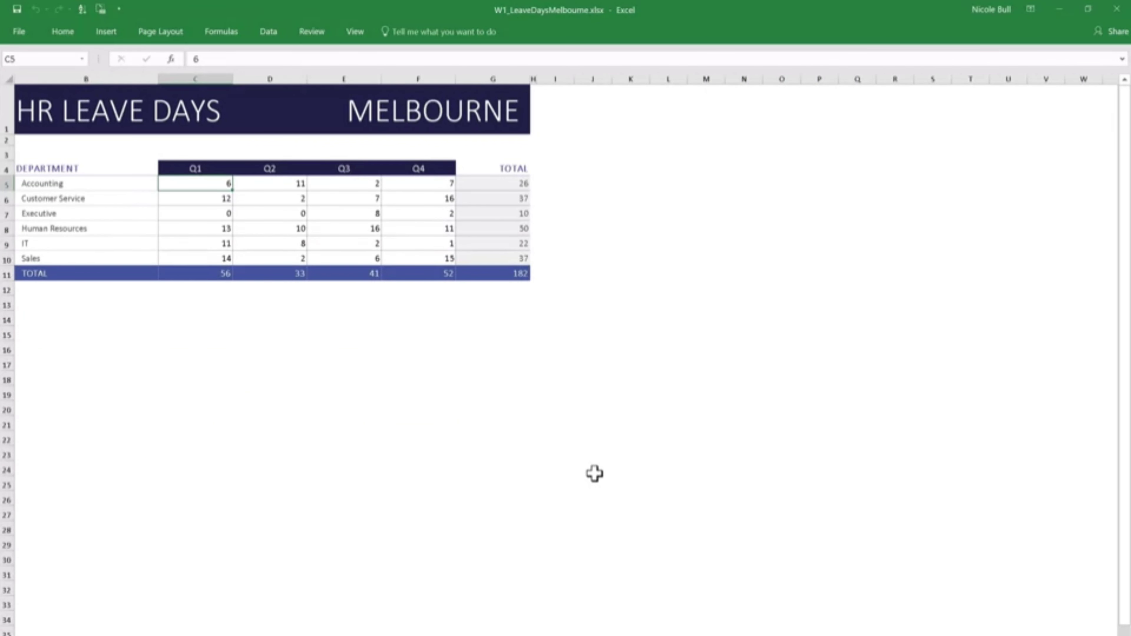
# Arrange all open workbook windows in a tiled layout.
pyautogui.click(355, 32)
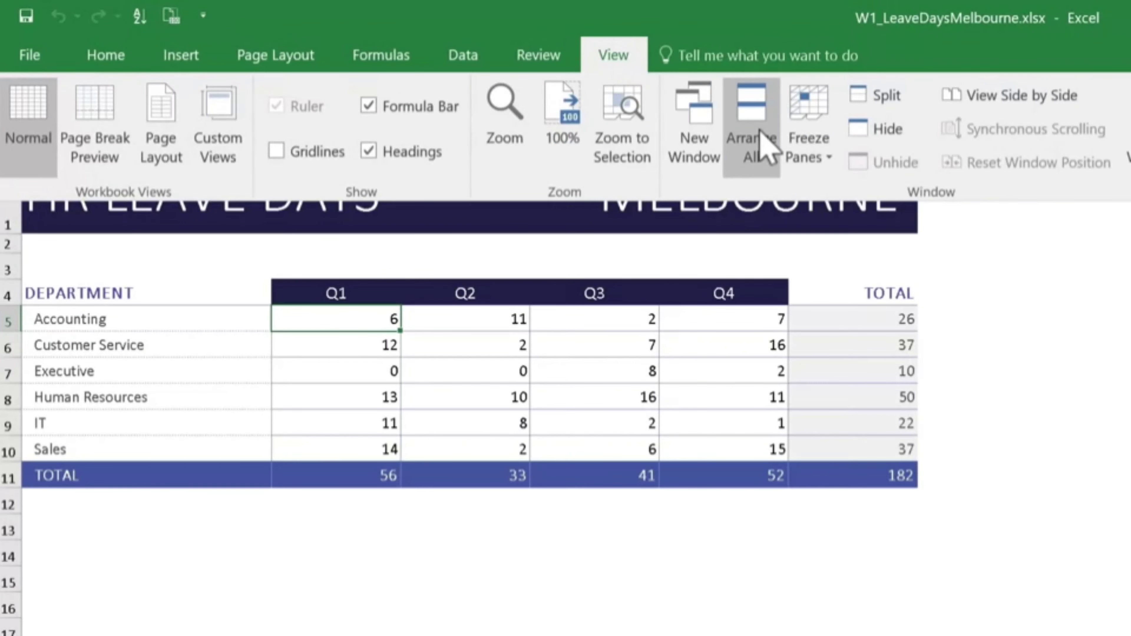
pyautogui.click(613, 98)
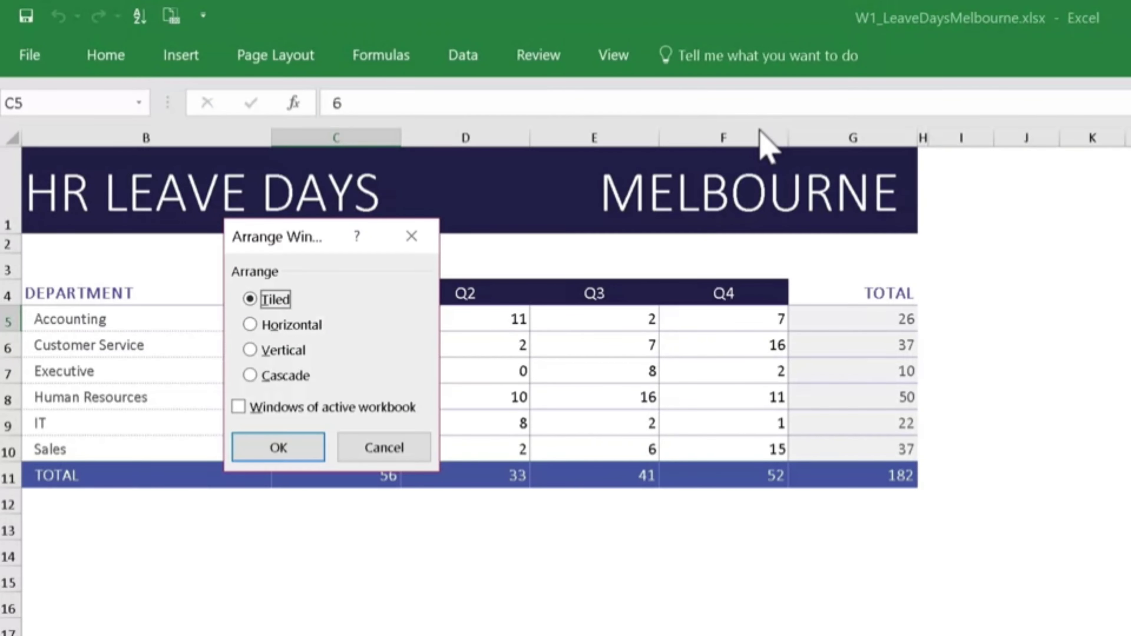
pyautogui.press('Return')
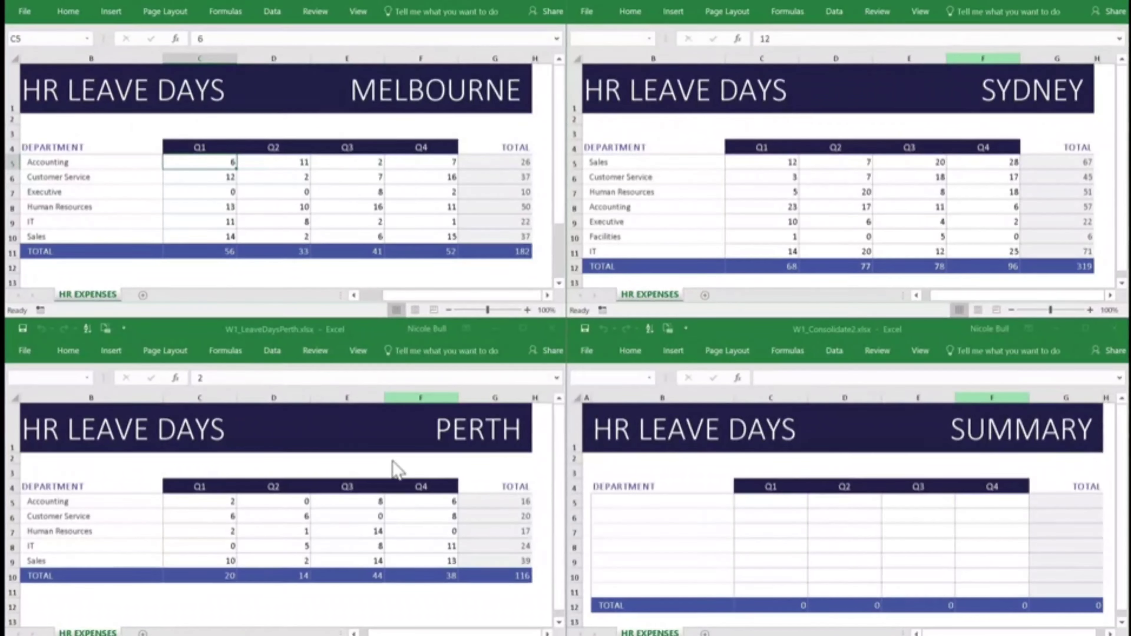
# Start a Sum consolidation at cell B5 of W1_Consolidate2.xlsx and add the Melbourne range B5:G10 as a reference.
pyautogui.click(627, 503)
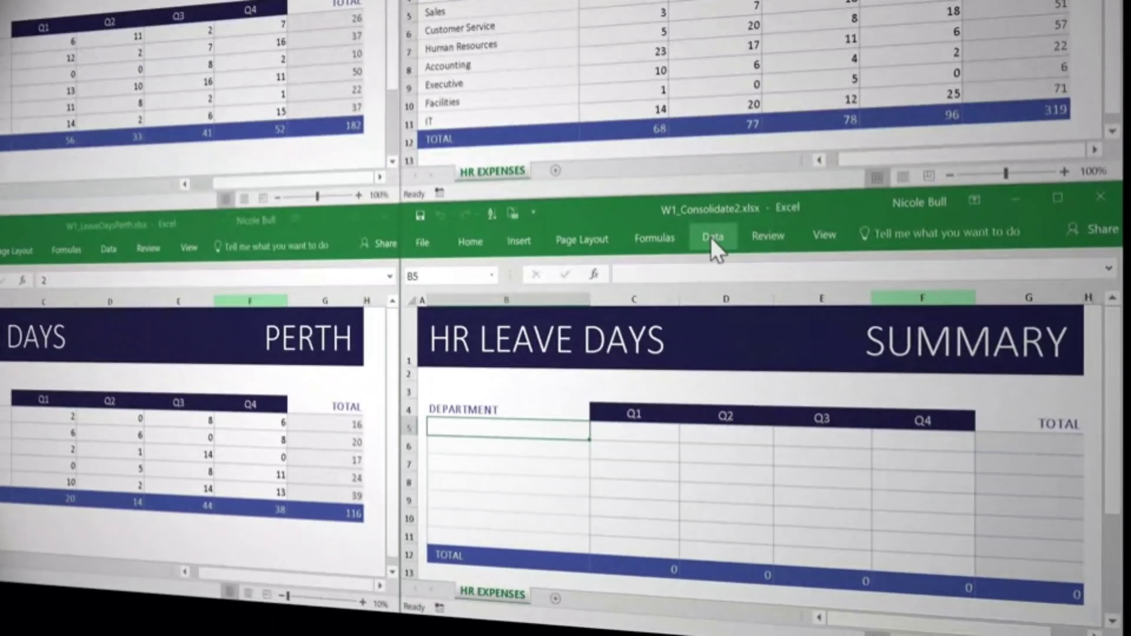
pyautogui.click(762, 292)
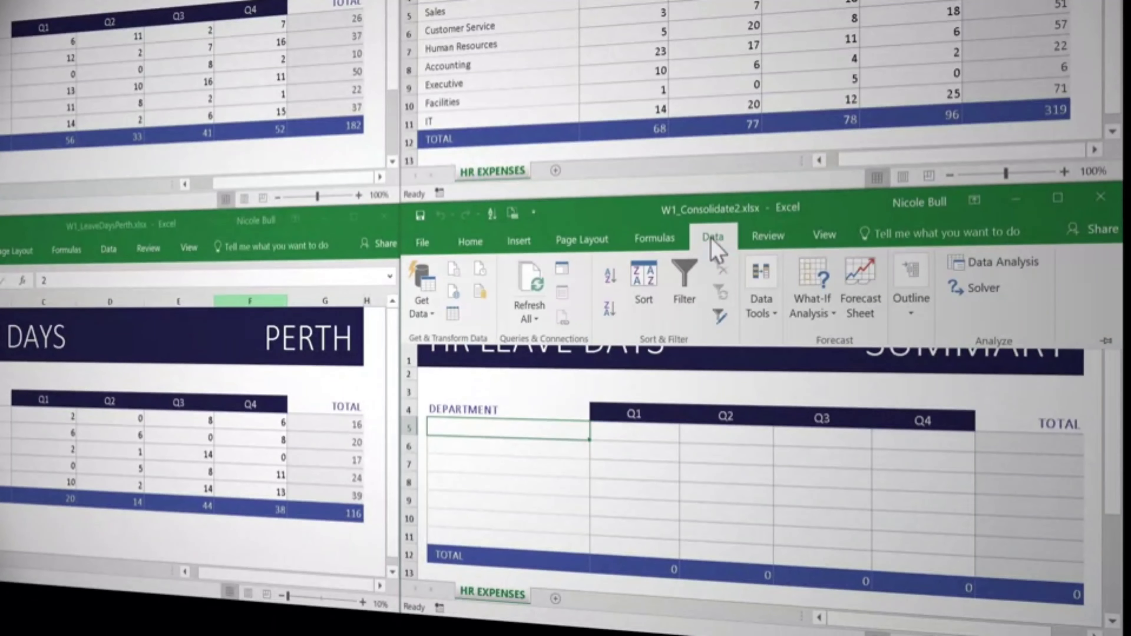
pyautogui.click(760, 308)
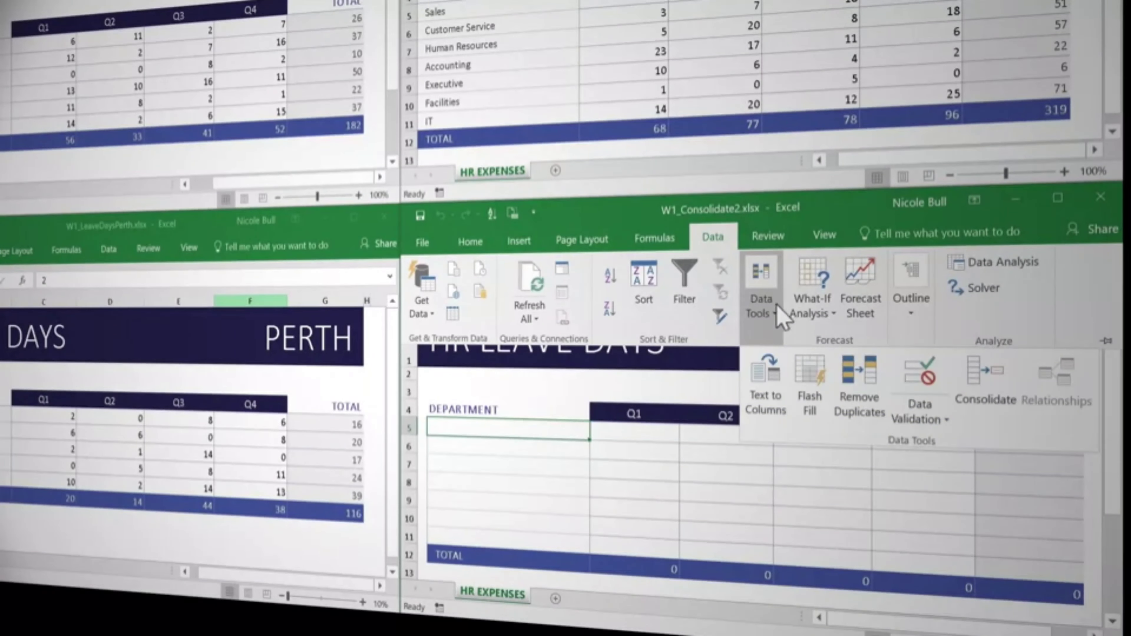
pyautogui.click(985, 380)
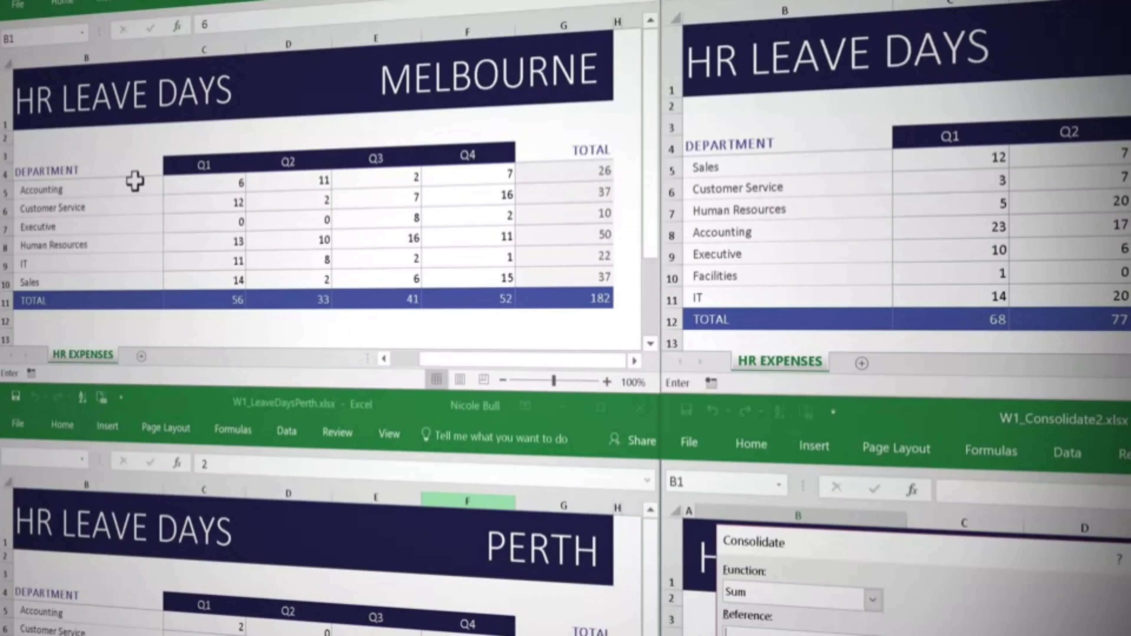
pyautogui.moveTo(135, 181); pyautogui.dragTo(587, 278)
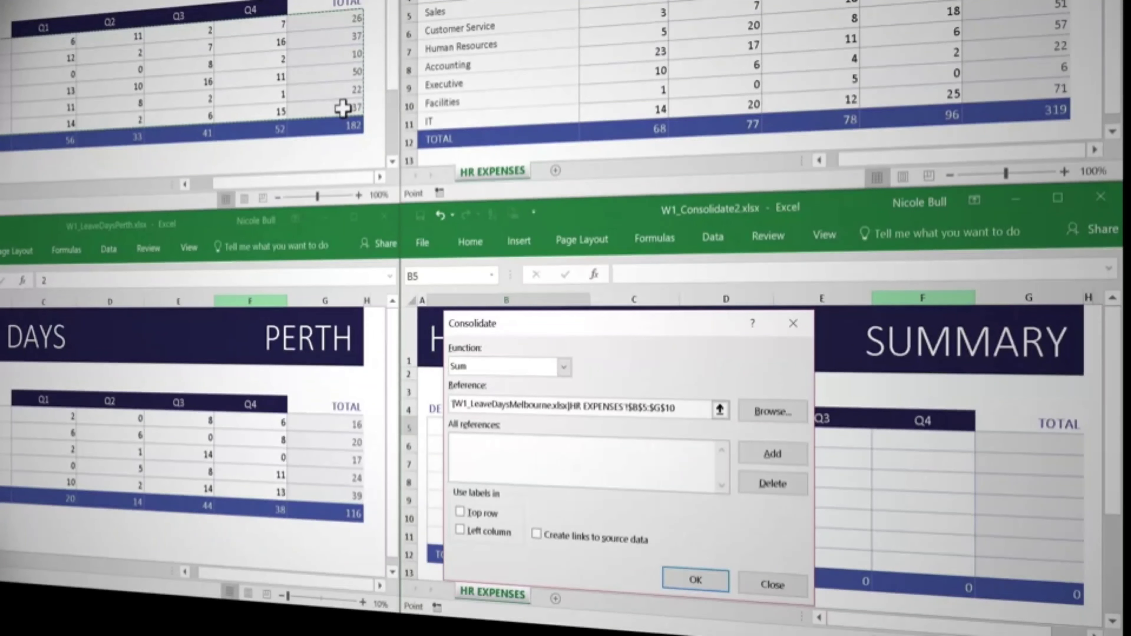
pyautogui.click(787, 457)
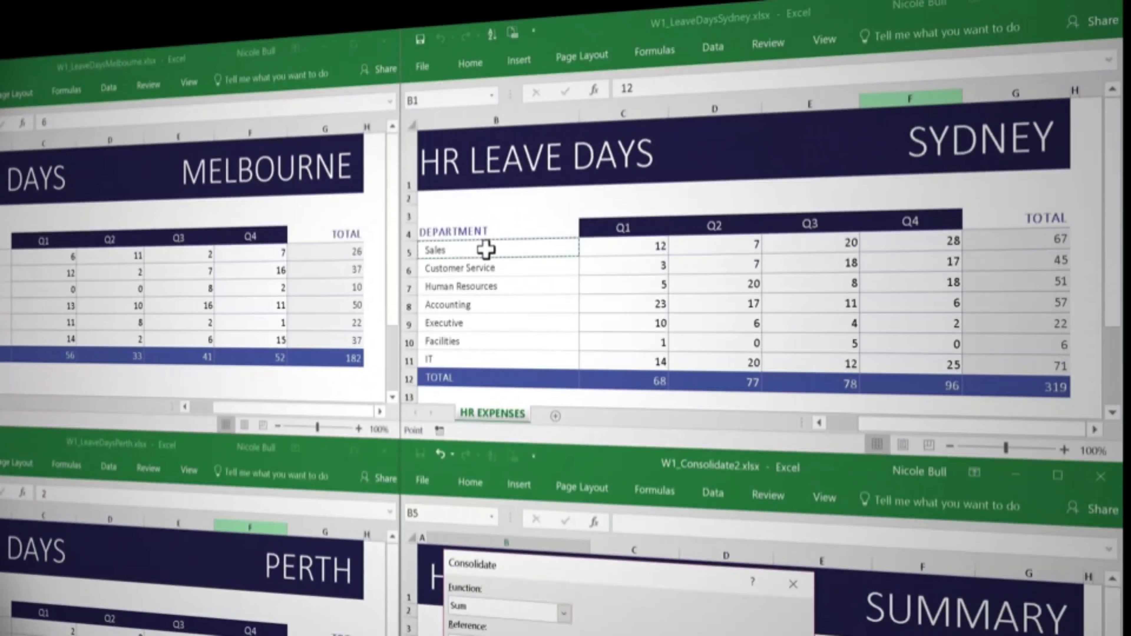
# Add the Sydney range B5:G11 and the Perth range B5:G9 to the consolidation references.
pyautogui.moveTo(495, 145); pyautogui.dragTo(866, 239)
pyautogui.moveTo(867, 342); pyautogui.dragTo(994, 365)
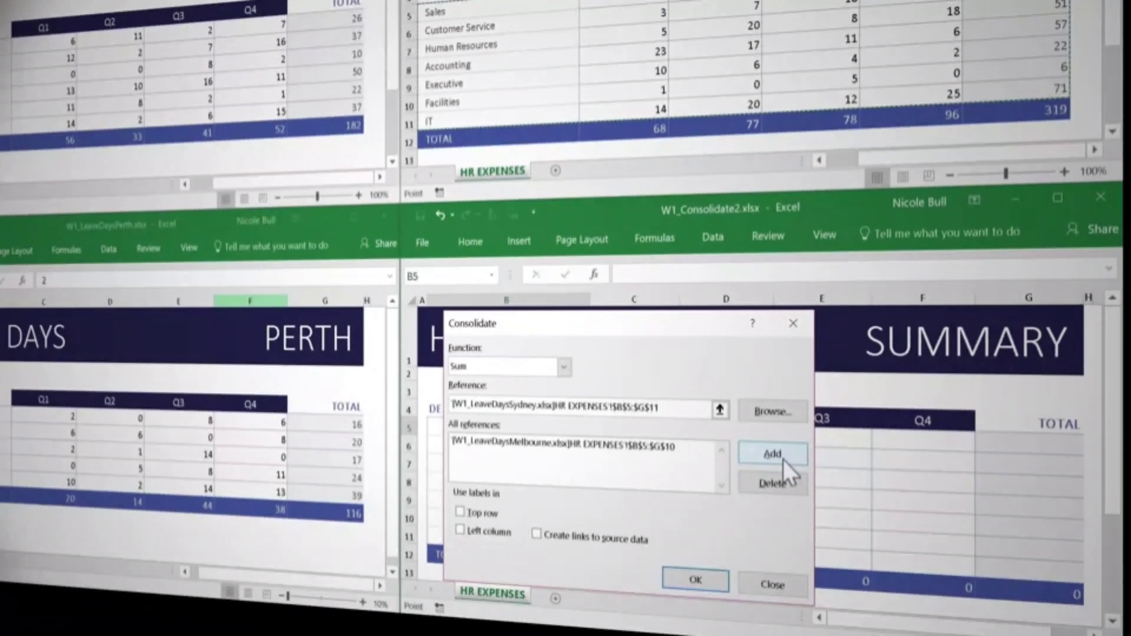
pyautogui.click(773, 454)
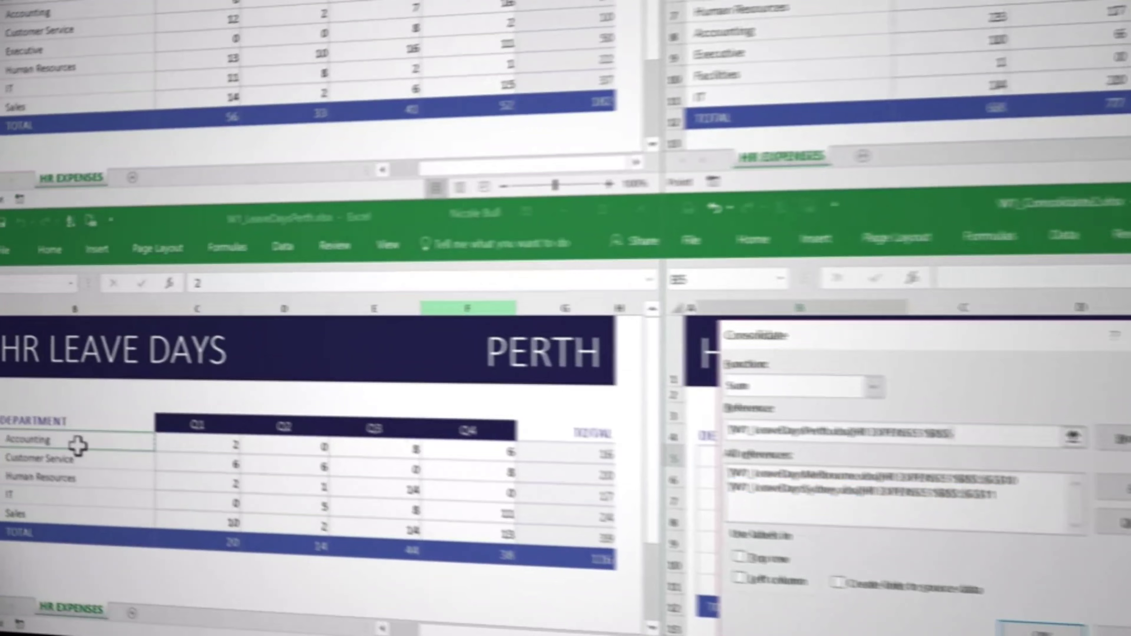
pyautogui.moveTo(85, 447); pyautogui.dragTo(591, 548)
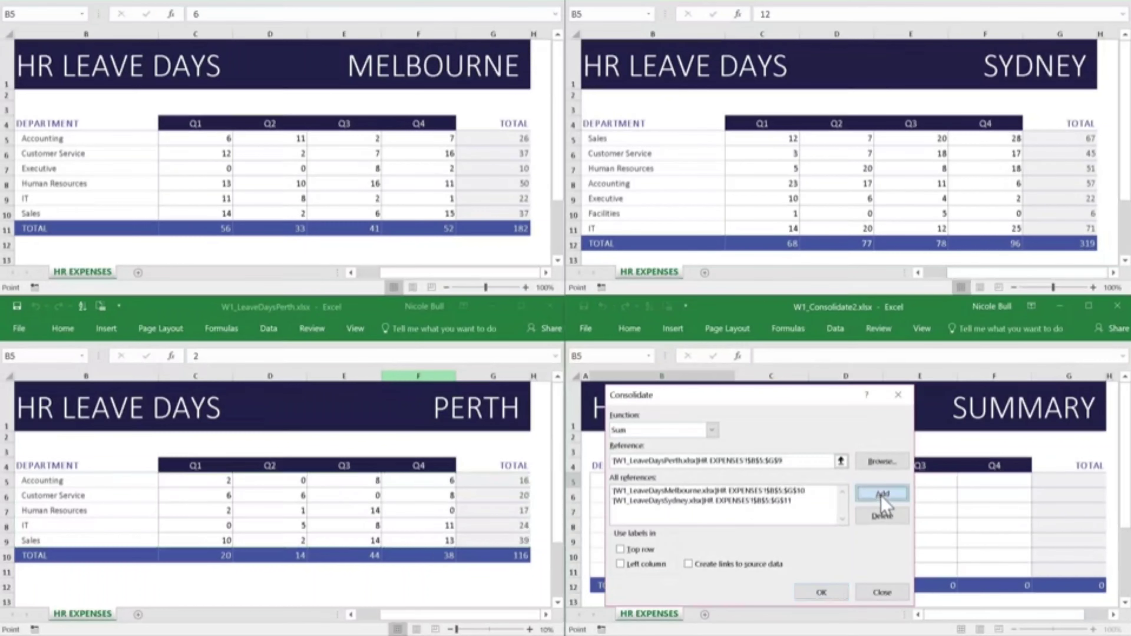
pyautogui.click(879, 509)
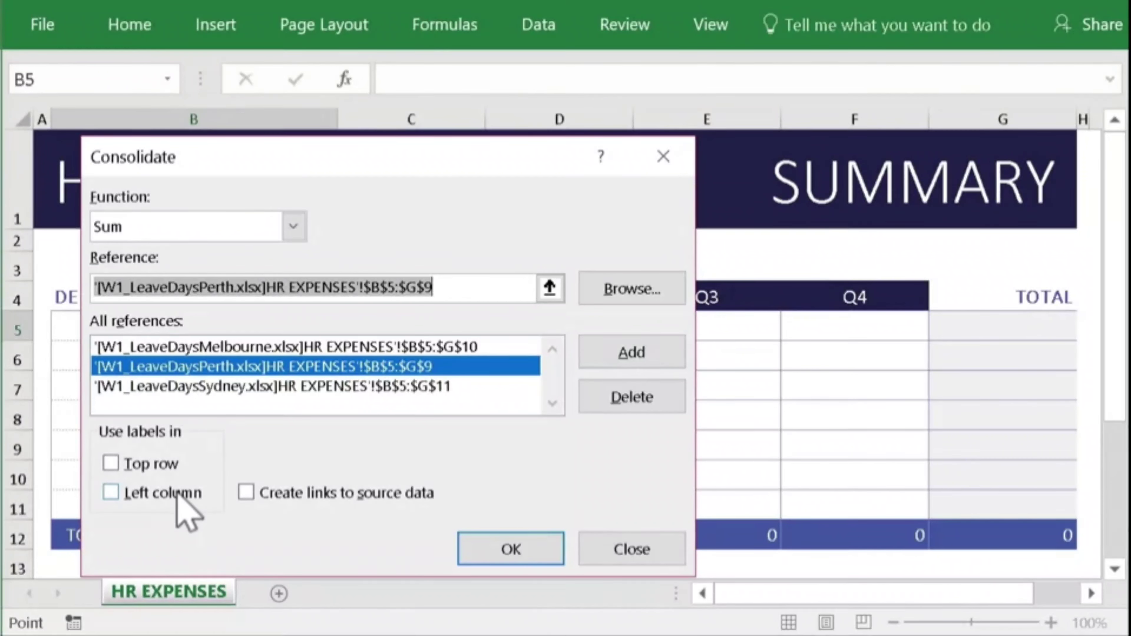
# Consolidate the three leave days ranges using the labels in the left column.
pyautogui.click(116, 493)
pyautogui.click(520, 552)
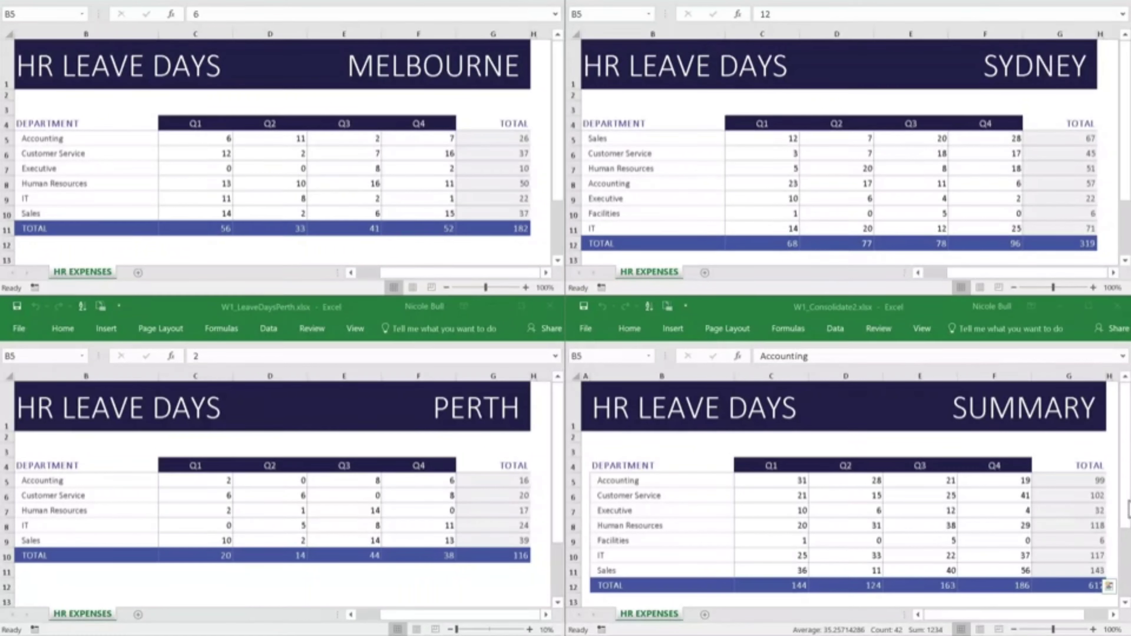
pyautogui.click(1127, 483)
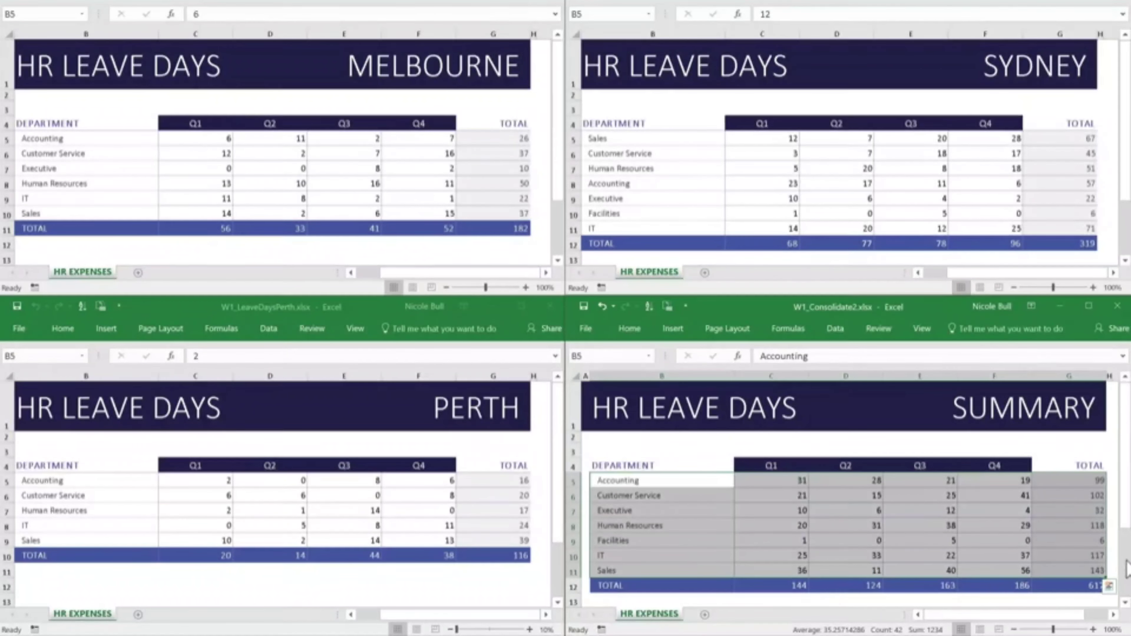
# Consolidate the same three city references with the Average function from cell B15 of the summary sheet, keeping left column labels.
pyautogui.scroll(-2, 1128, 609)
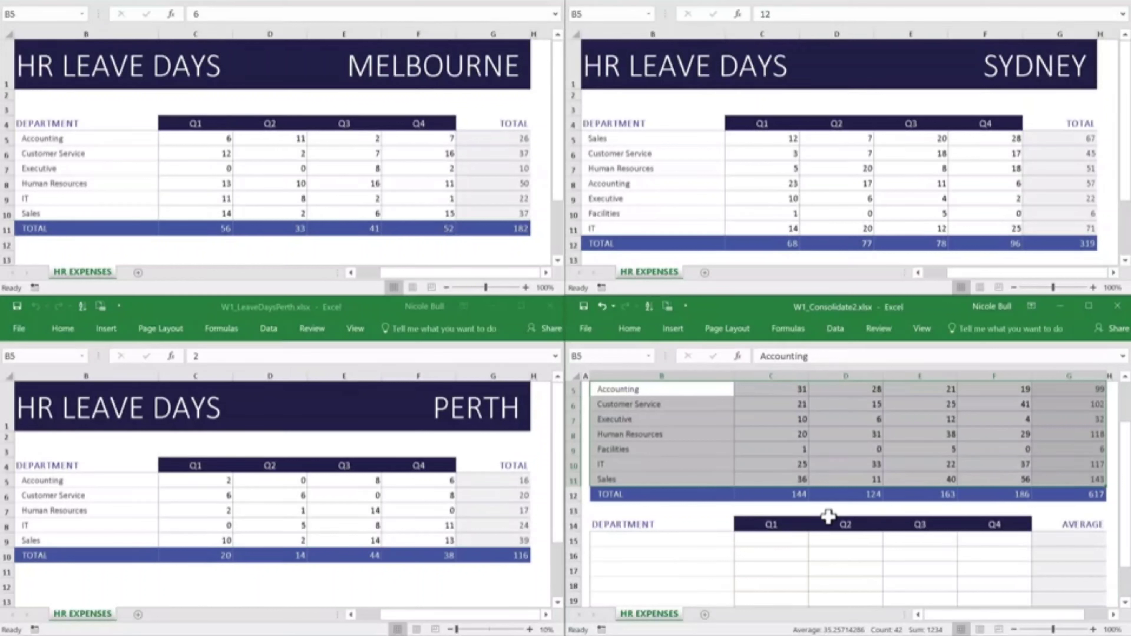
pyautogui.click(675, 545)
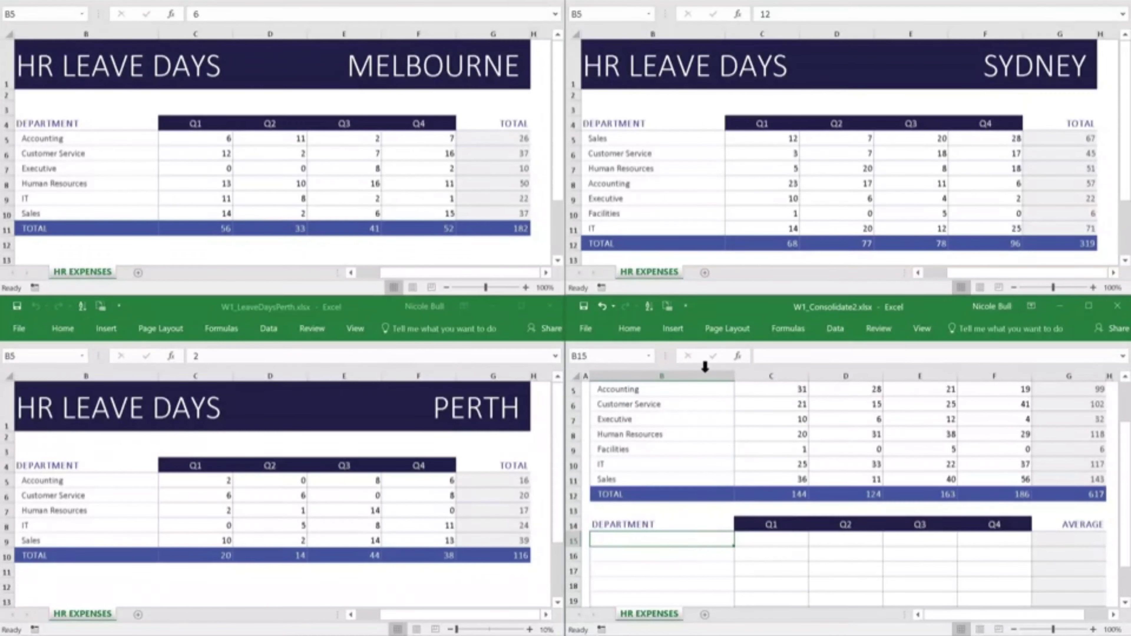
pyautogui.click(836, 339)
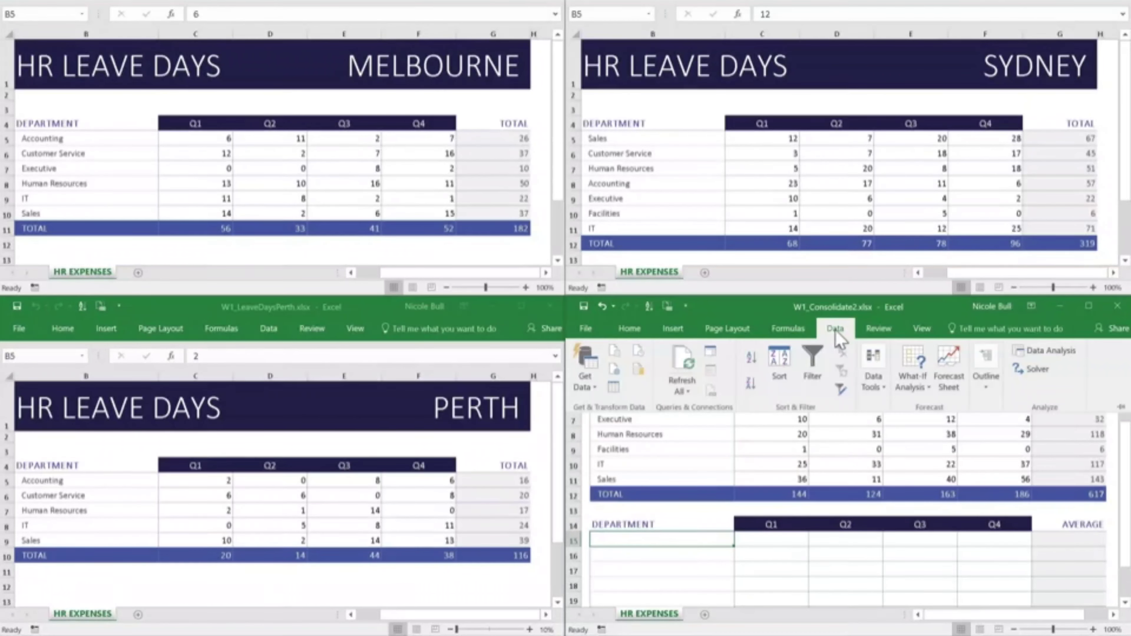
pyautogui.click(876, 375)
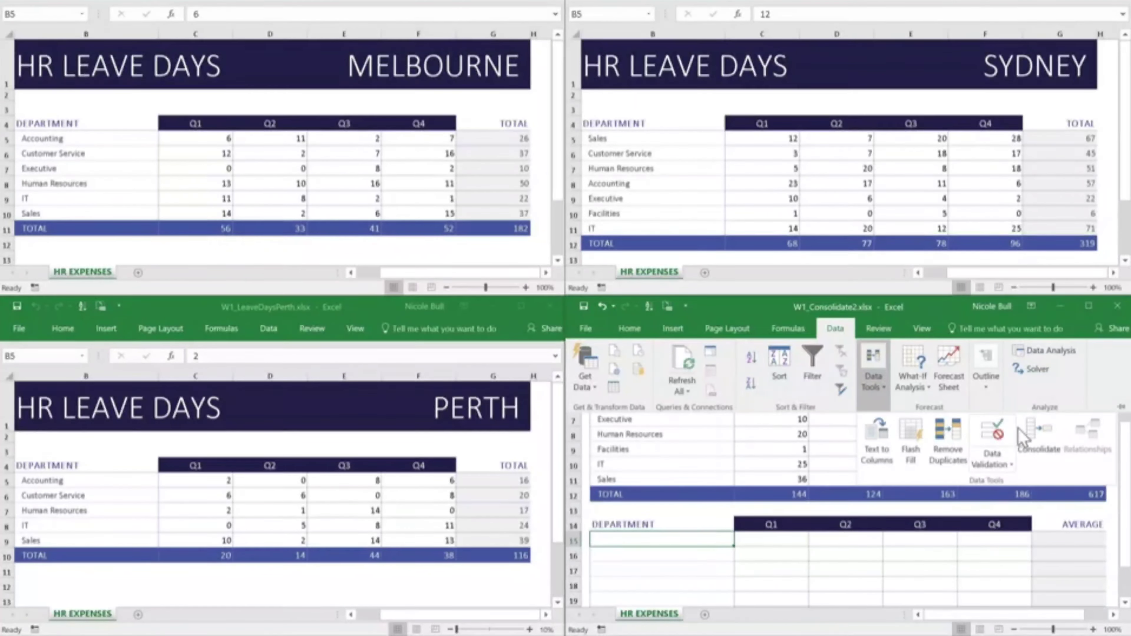
pyautogui.click(1027, 429)
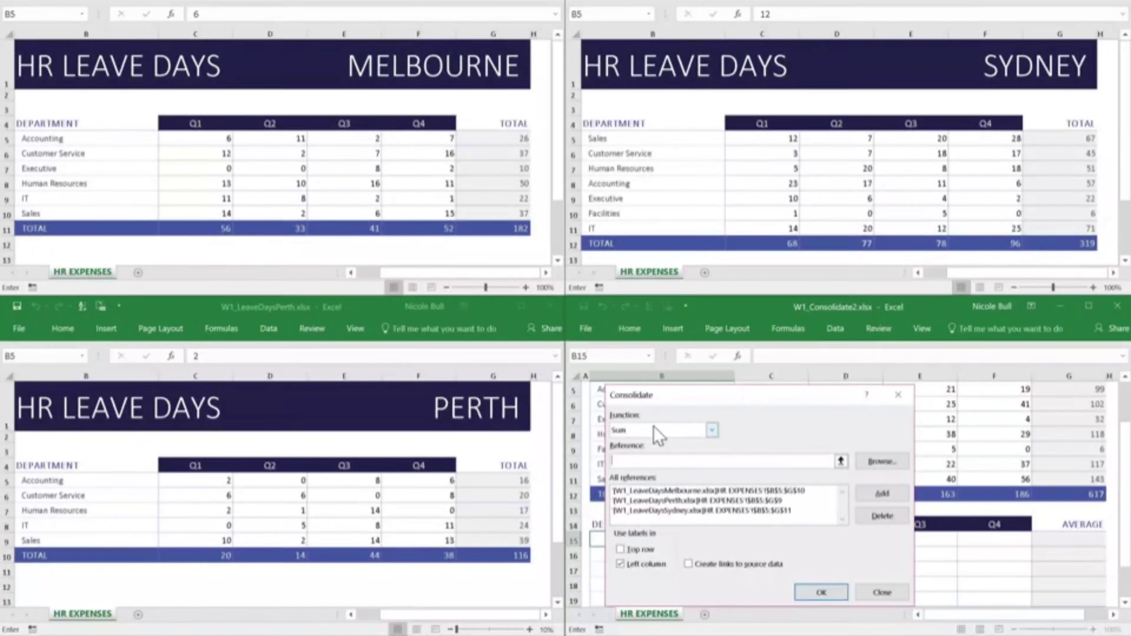
pyautogui.click(712, 430)
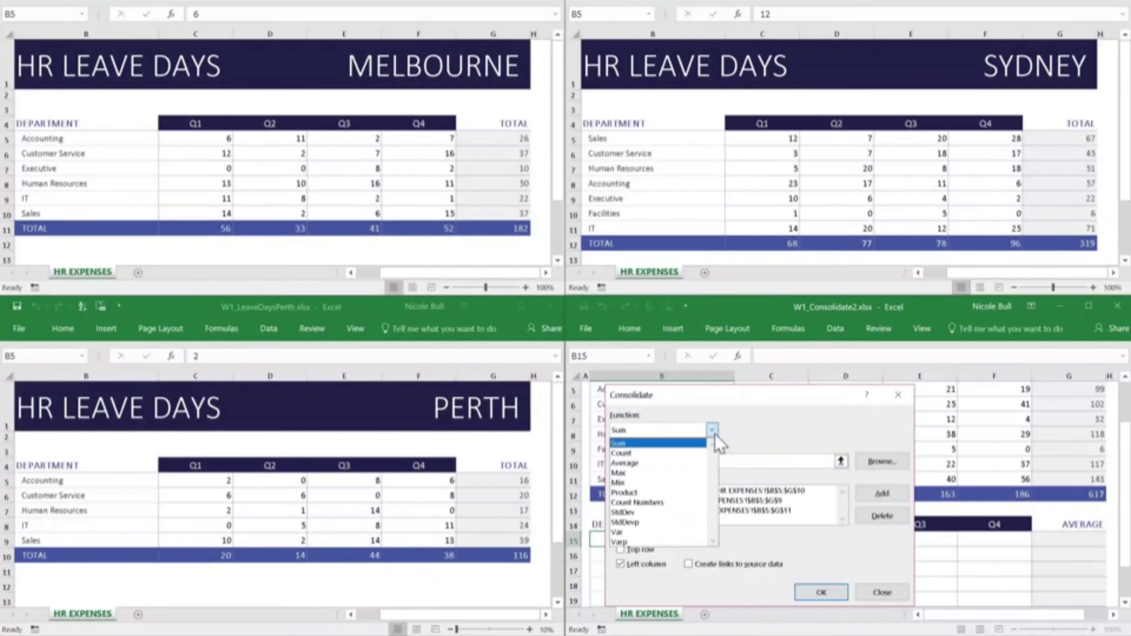
pyautogui.click(667, 464)
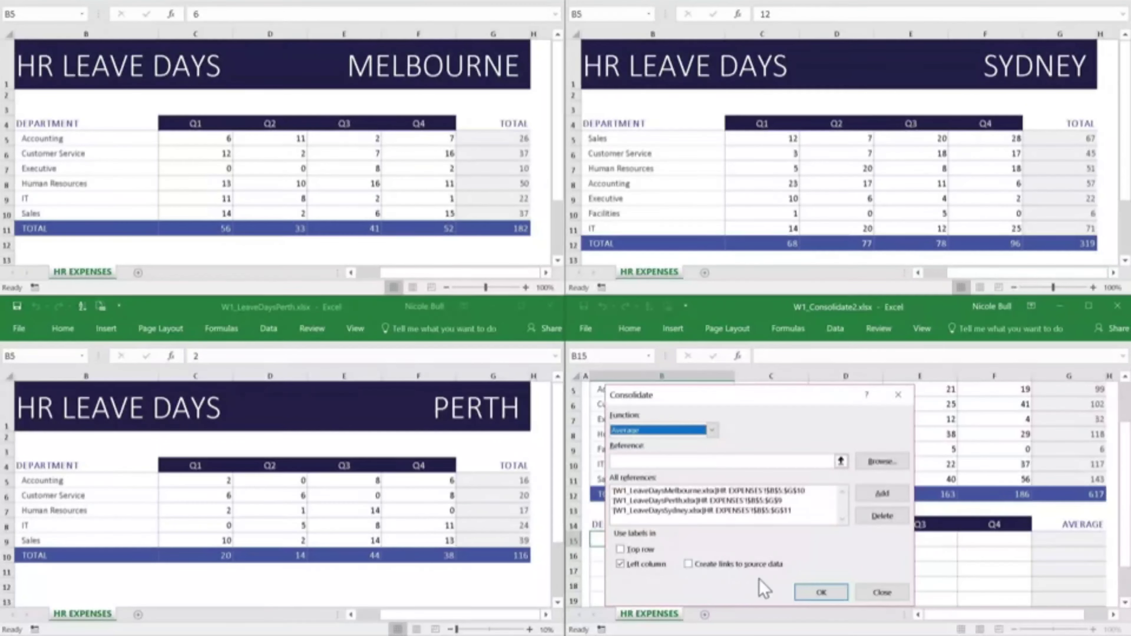
pyautogui.click(821, 592)
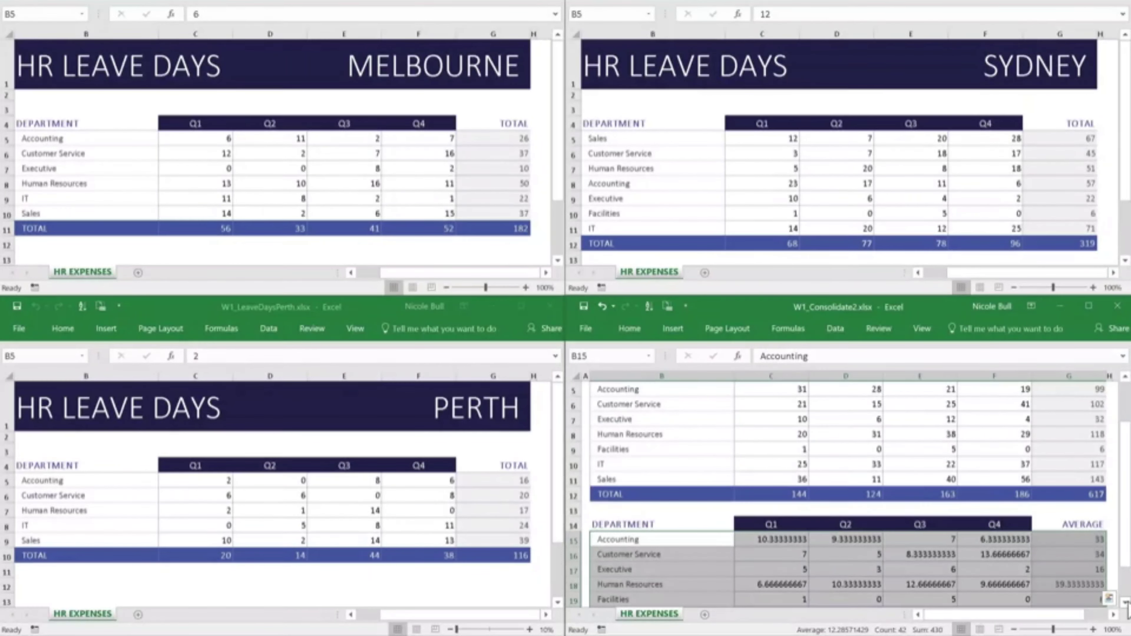
pyautogui.scroll(-4, 1128, 609)
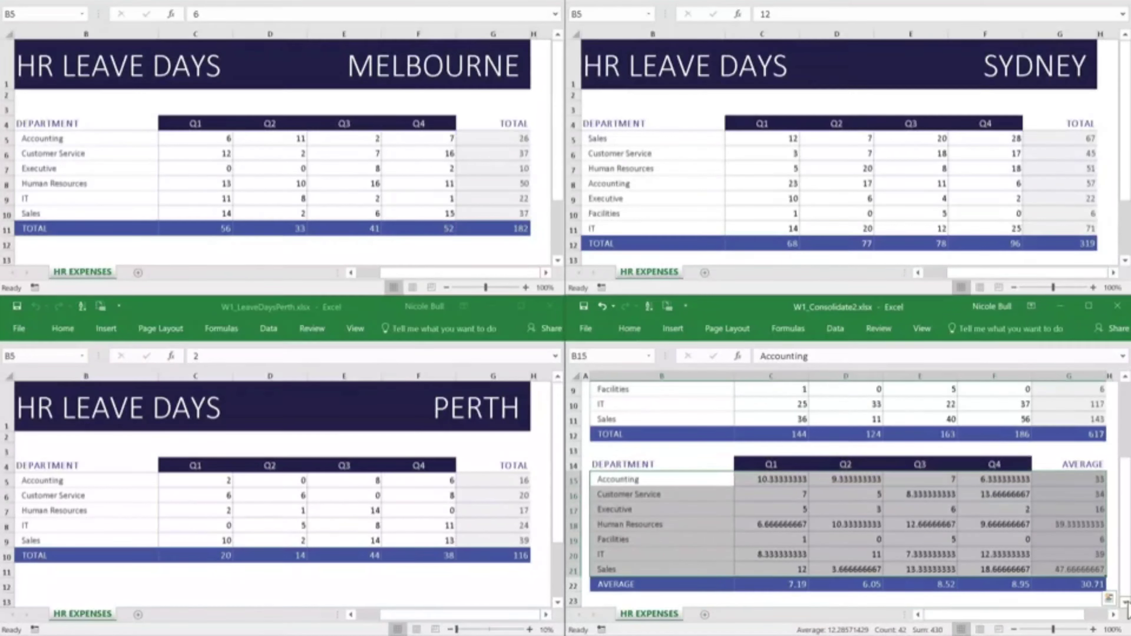